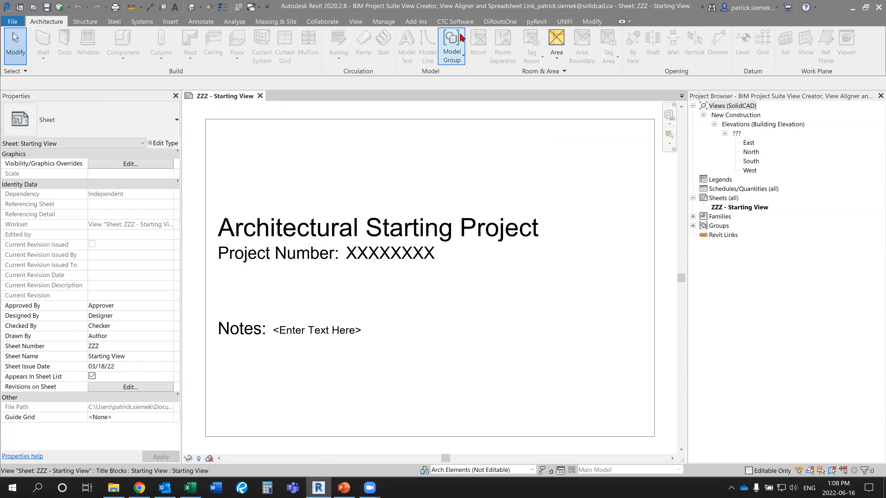
# Step: Open the View Creator tool from the CTC BIM Project Suite
pyautogui.click(459, 25)
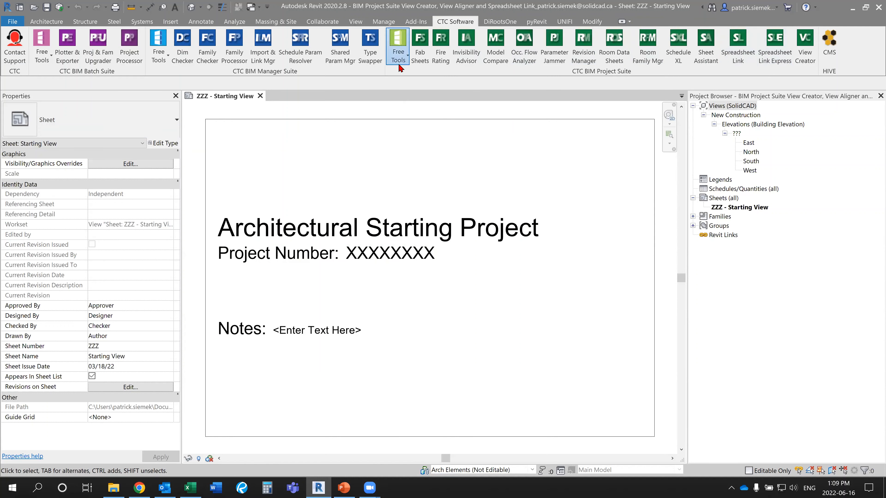
pyautogui.click(398, 56)
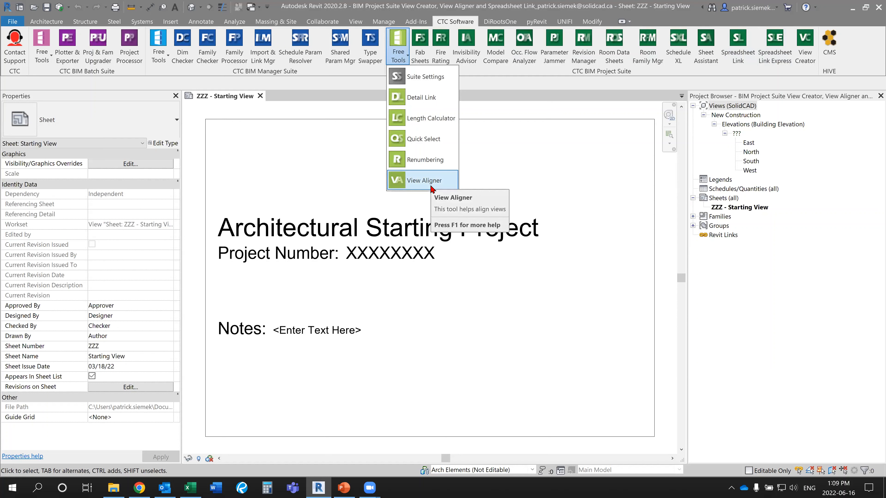
pyautogui.click(735, 84)
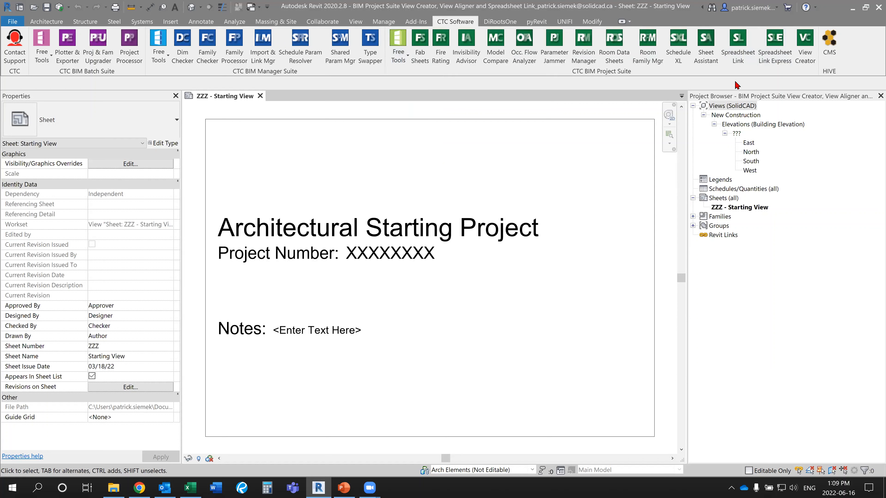
pyautogui.click(805, 58)
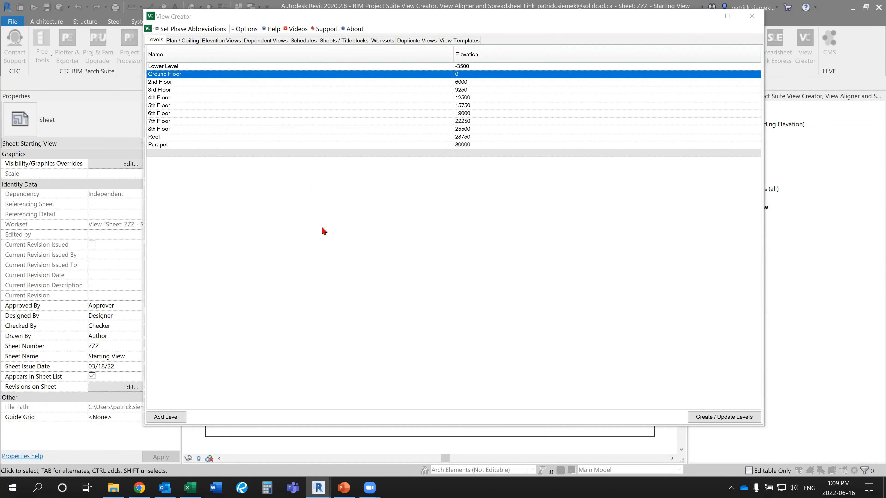
# Step: In the plan and ceiling view setup, sort the levels by abbreviation and select Lower Level through 4th Floor
pyautogui.click(193, 40)
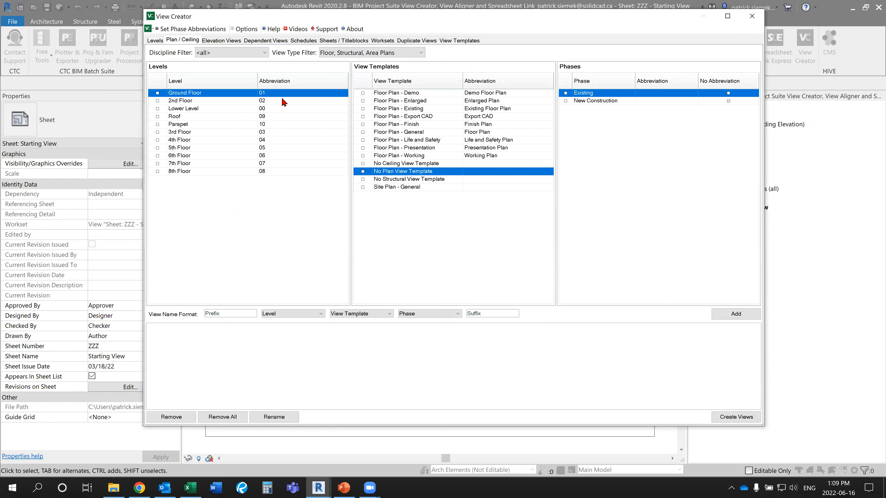
pyautogui.click(287, 82)
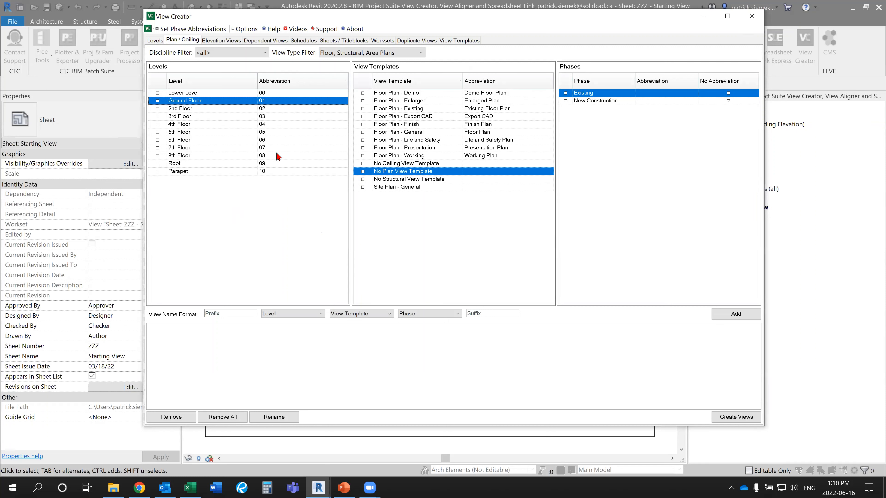
pyautogui.click(157, 93)
pyautogui.click(158, 101)
pyautogui.click(158, 100)
pyautogui.click(158, 108)
pyautogui.click(158, 117)
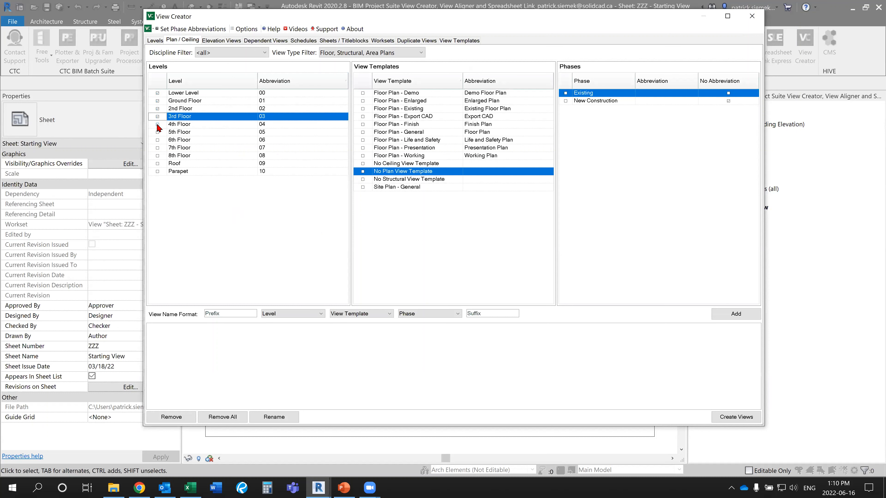
pyautogui.click(158, 125)
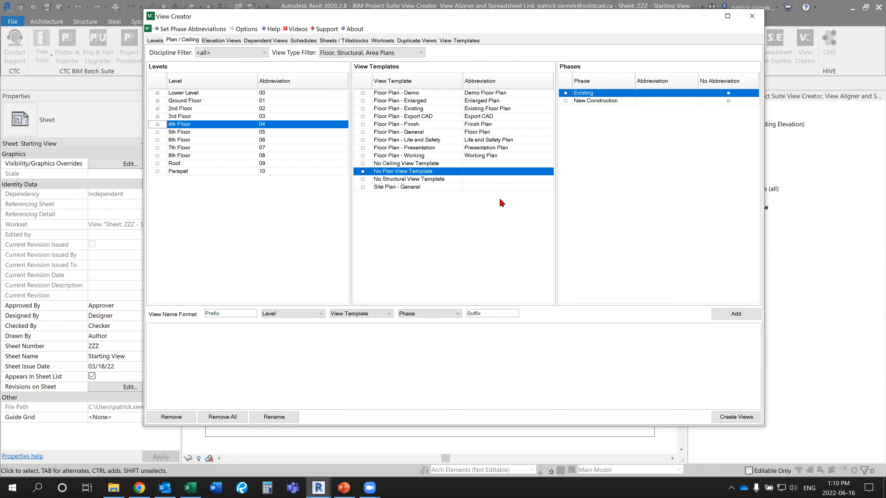
# Step: Select the General, Finish, Life and Safety, and Presentation floor plan templates and the New Construction phase
pyautogui.click(363, 133)
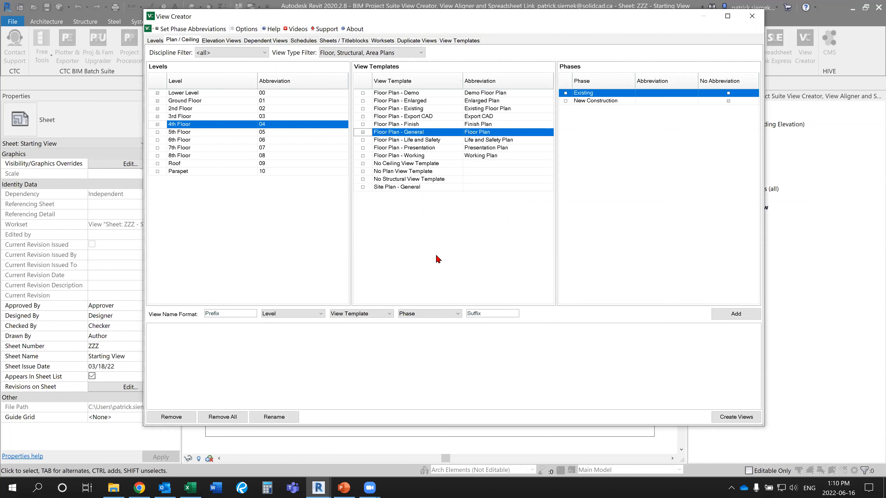
pyautogui.click(363, 125)
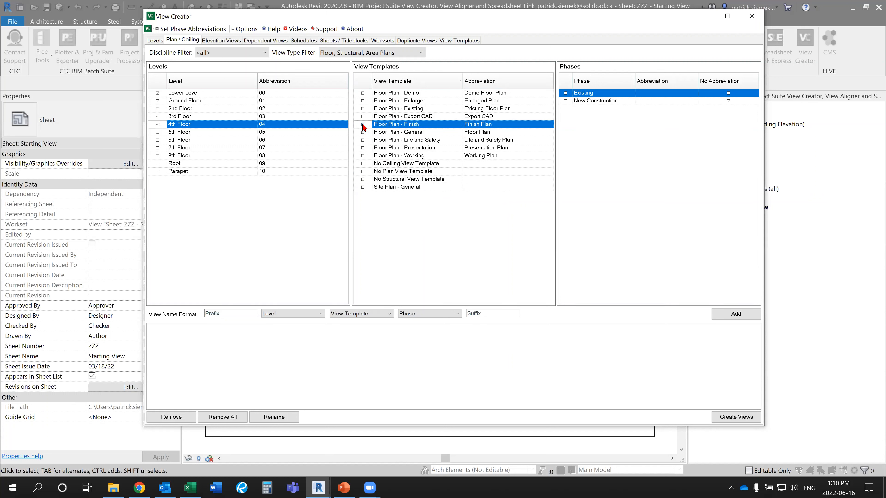
pyautogui.click(363, 140)
pyautogui.click(363, 148)
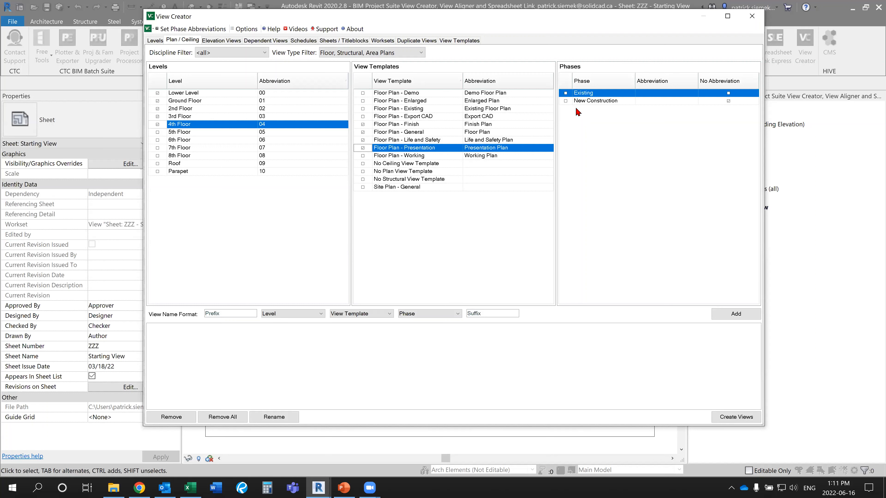
pyautogui.click(565, 101)
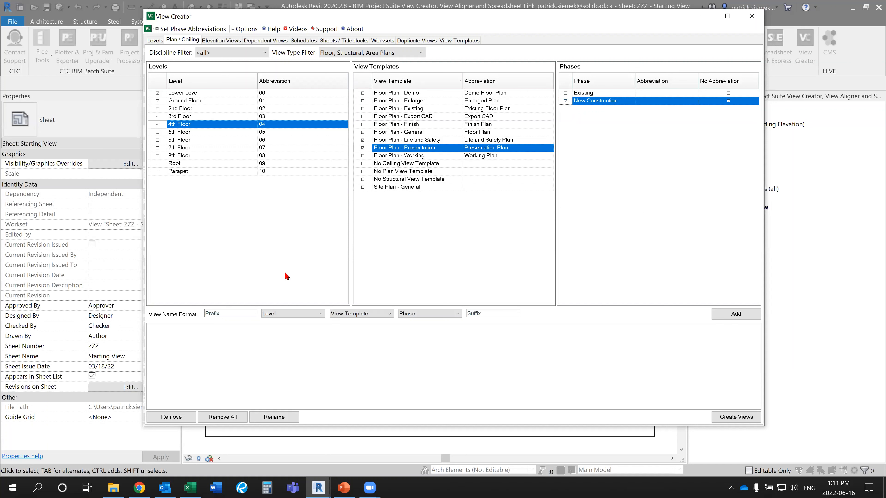
pyautogui.moveTo(279, 19); pyautogui.dragTo(344, 24)
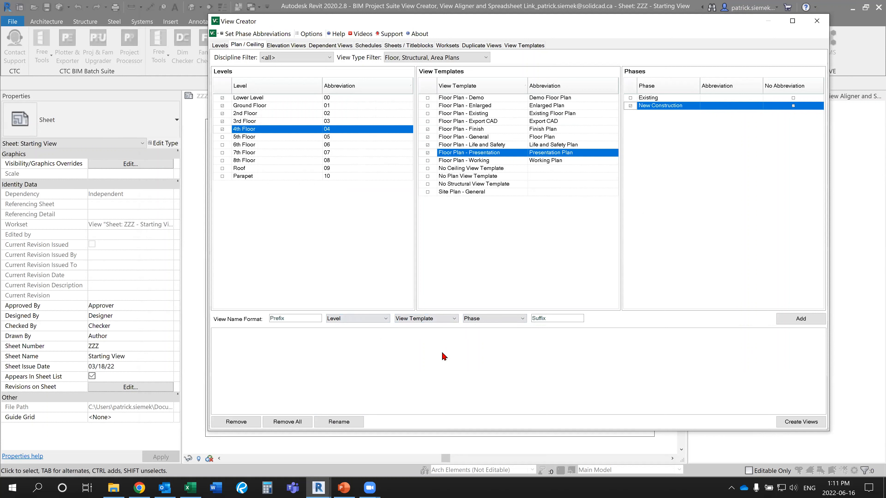
# Step: Add the selected level and template combinations to the view list, create the plan views, and close View Creator
pyautogui.click(802, 320)
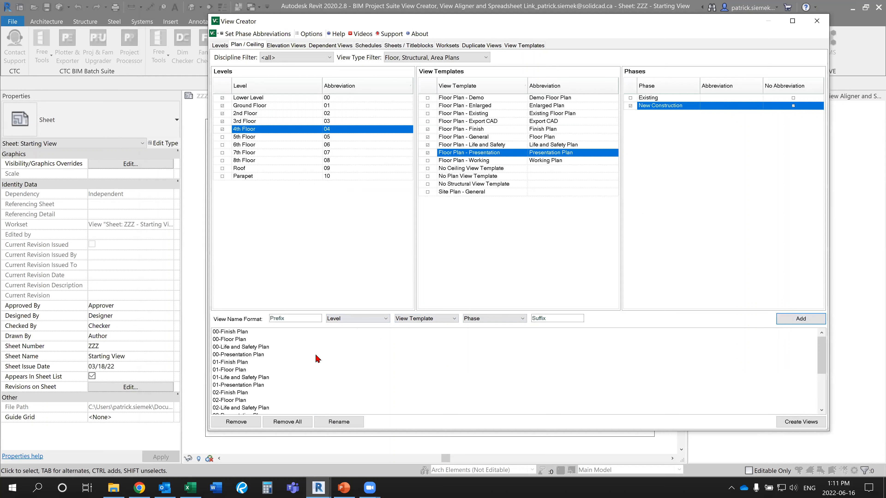
pyautogui.click(368, 365)
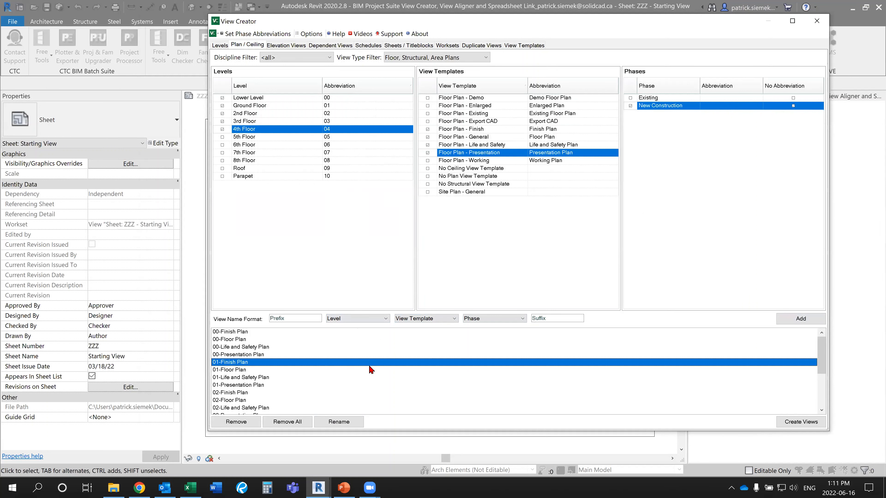
pyautogui.scroll(-2, 369, 367)
pyautogui.scroll(3, 368, 379)
pyautogui.scroll(-3, 487, 381)
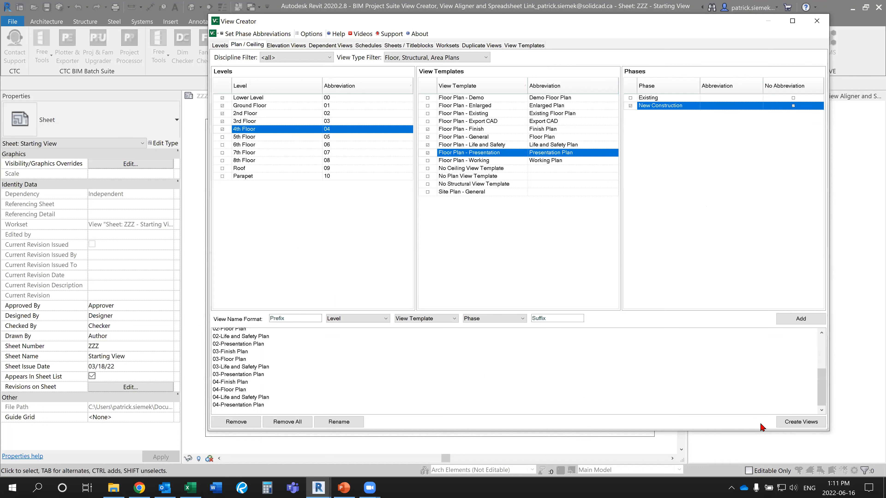
pyautogui.click(800, 422)
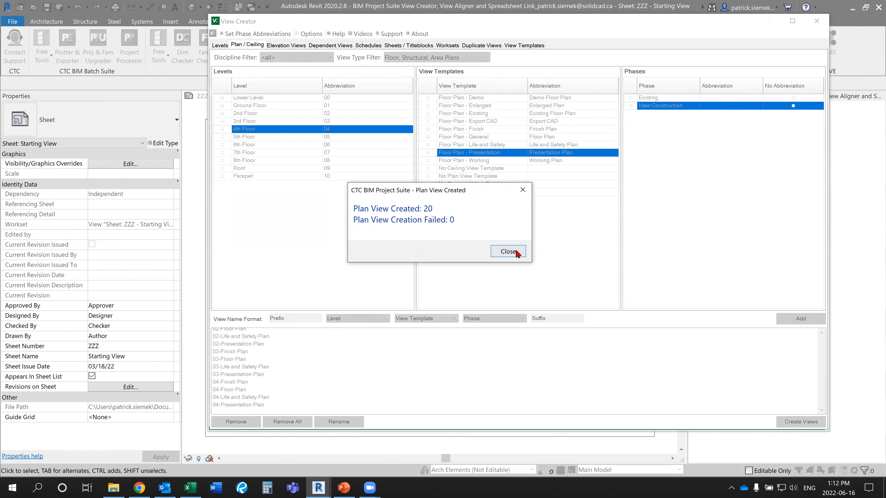
pyautogui.click(508, 252)
pyautogui.click(817, 23)
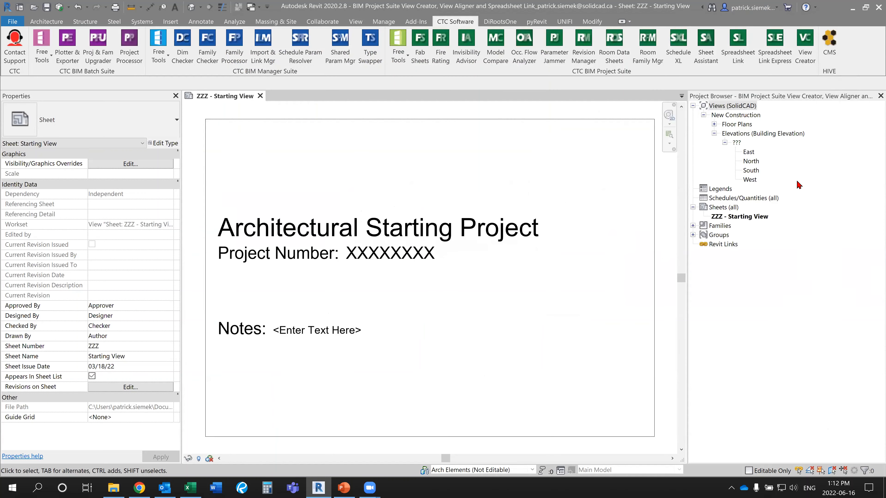
# Step: Expand Floor Plans in the project browser to examine the views under Finish, General, Life and Safety, and Presentation
pyautogui.click(715, 124)
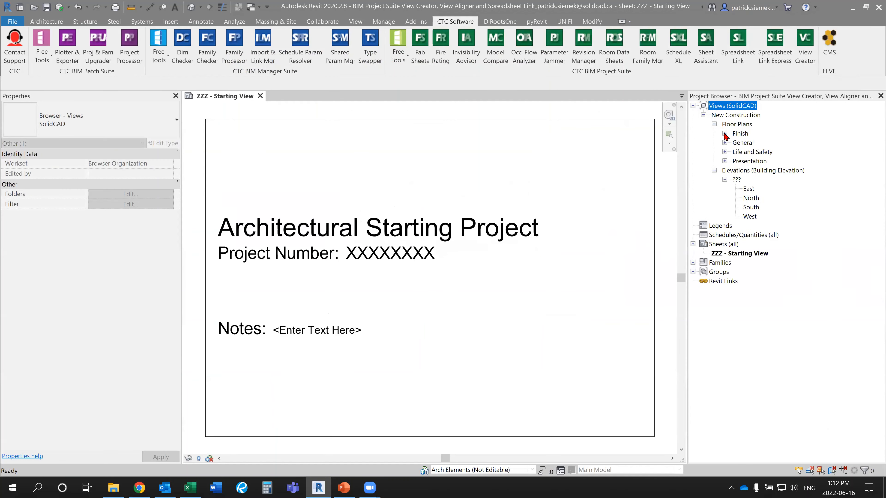
pyautogui.click(725, 133)
pyautogui.click(725, 189)
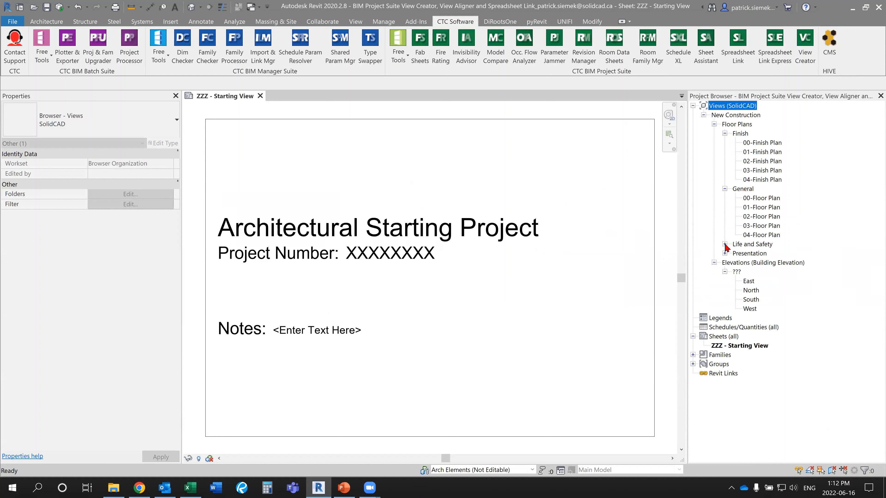
pyautogui.click(725, 245)
pyautogui.click(725, 300)
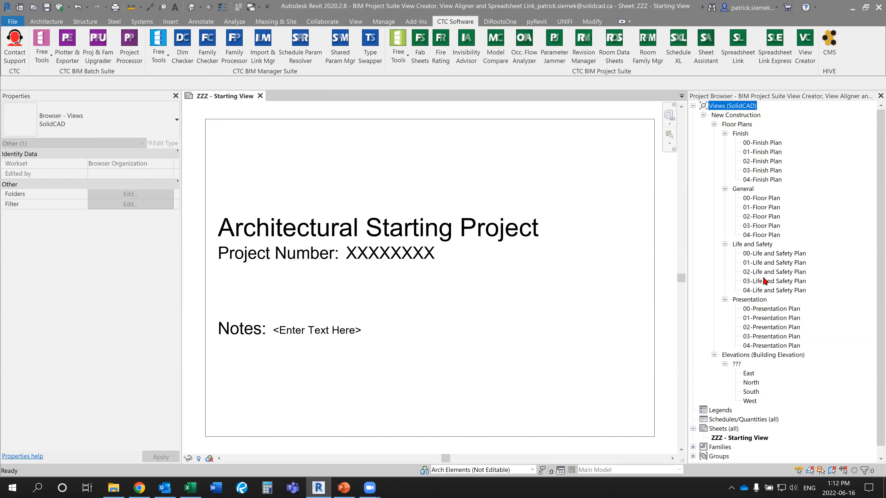
# Step: Open the 01-Floor Plan view without saving the project and draw a rectangle of Generic - 200mm walls between the elevation markers
pyautogui.doubleClick(760, 208)
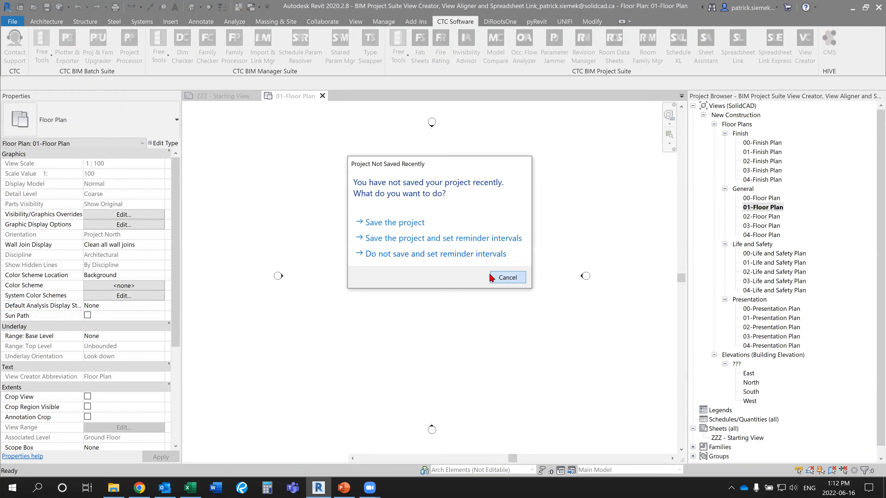
pyautogui.click(512, 279)
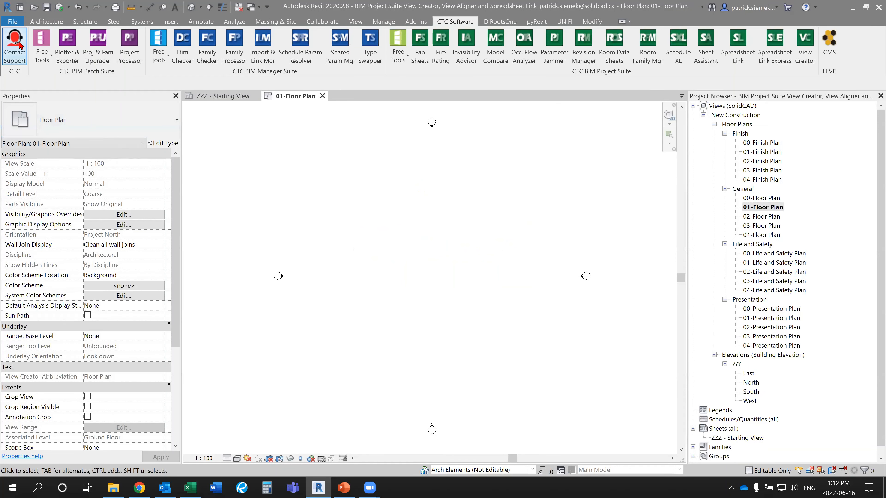
pyautogui.click(54, 22)
pyautogui.click(46, 42)
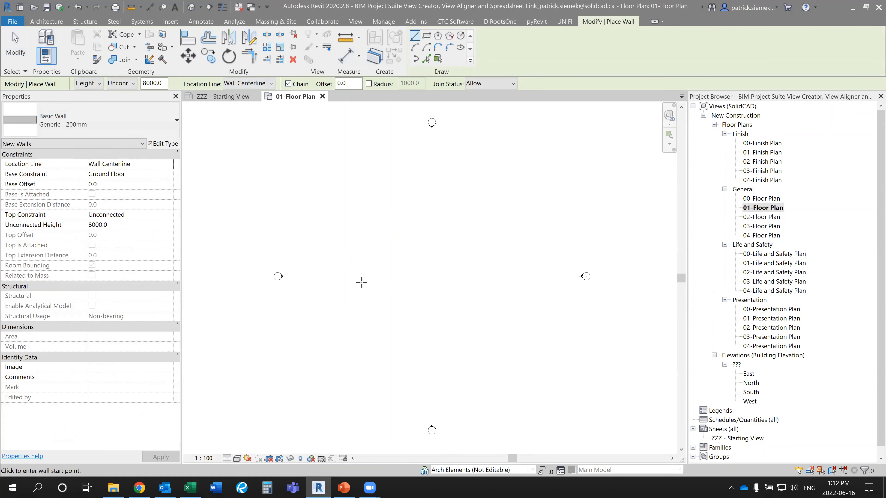
pyautogui.click(426, 36)
pyautogui.click(369, 257)
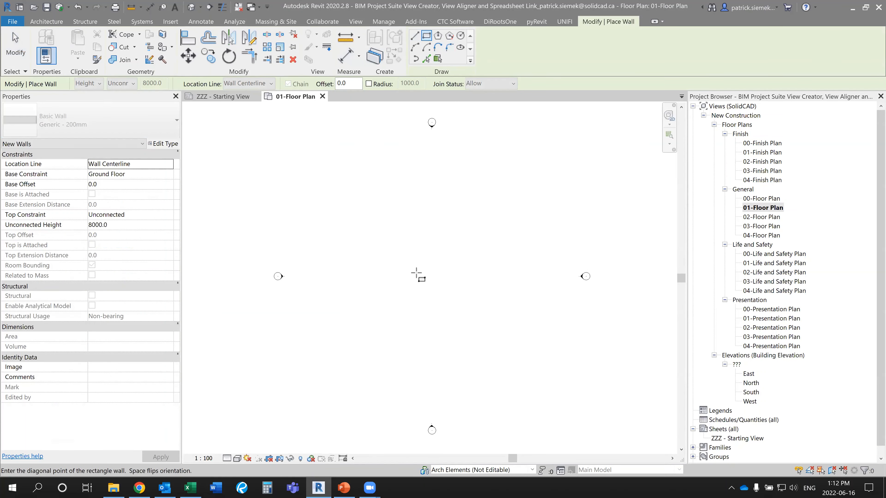
pyautogui.click(477, 298)
pyautogui.scroll(2, 448, 236)
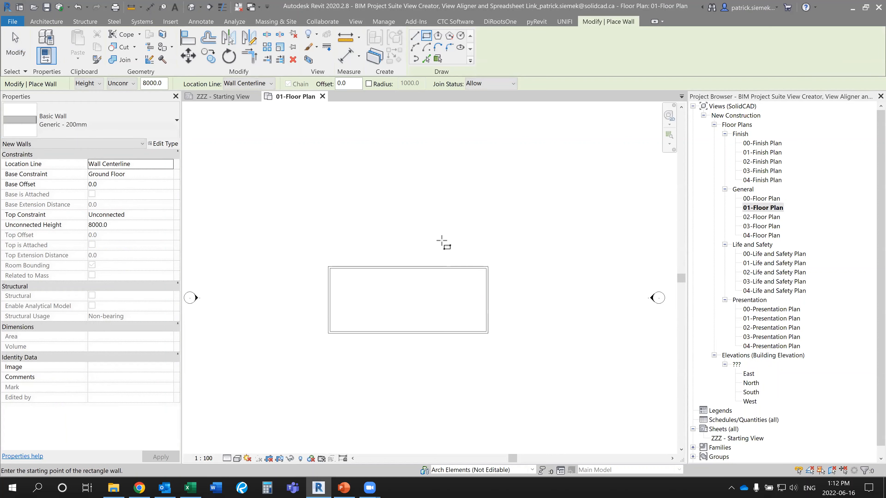
# Step: Draw a 45° wing from the rectangle's upper wall midpoint and right wall, with sides about 12021 mm and 8485 mm long and a closing end wall
pyautogui.click(408, 267)
pyautogui.press('Escape')
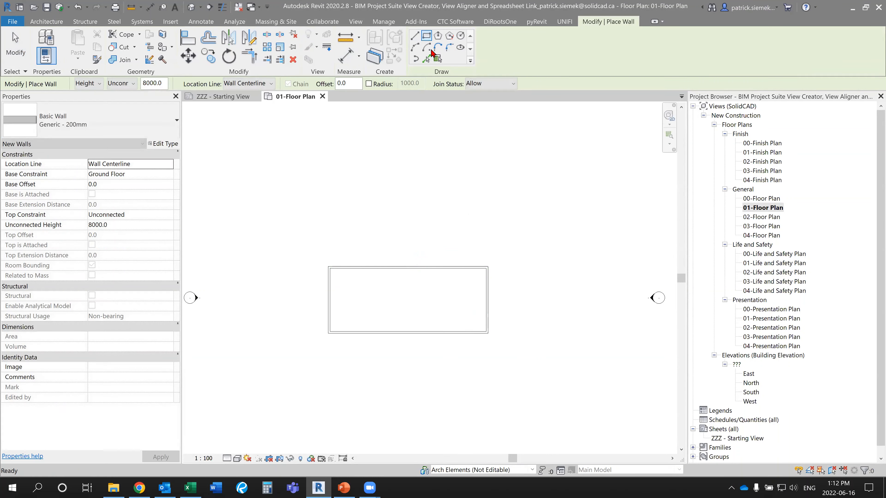
pyautogui.press('Escape')
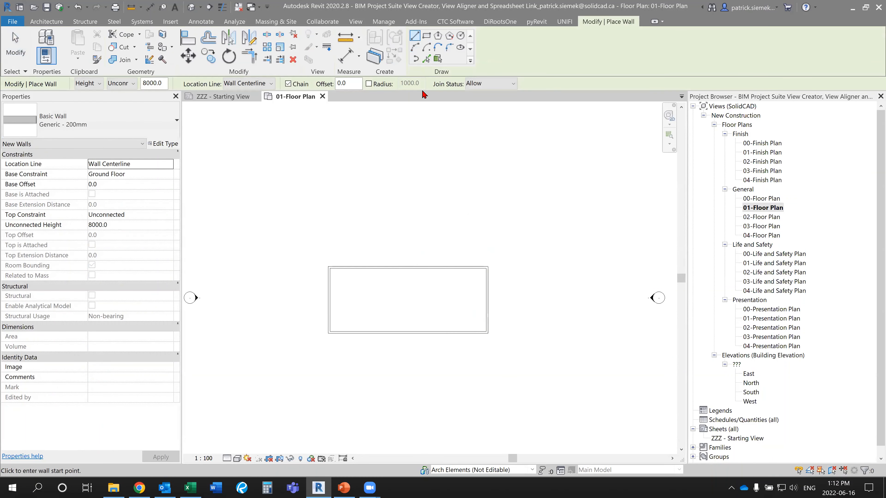
pyautogui.click(408, 268)
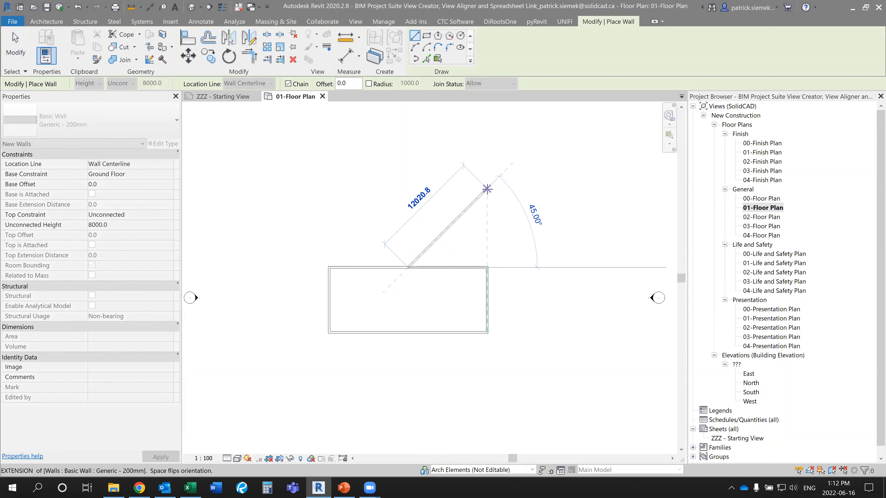
pyautogui.click(487, 190)
pyautogui.press('Escape')
pyautogui.click(487, 301)
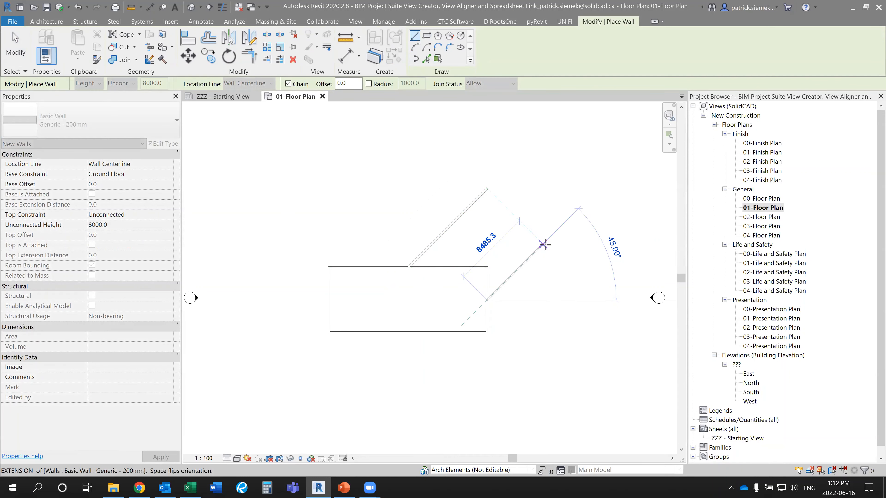
pyautogui.click(543, 244)
pyautogui.click(487, 188)
pyautogui.press('Escape')
pyautogui.press('Escape')
# Step: Trim the wing's two side walls with the rectangle's upper and right walls to form one continuous building outline
pyautogui.press('t')
pyautogui.press('r')
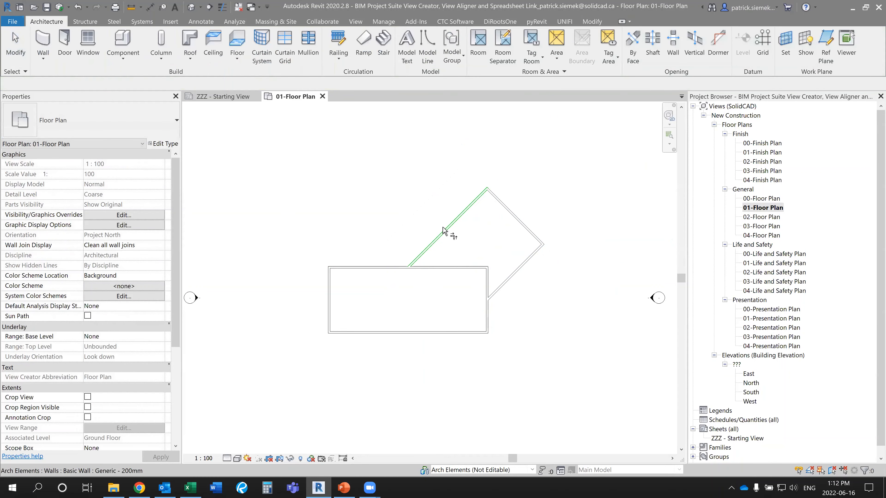
pyautogui.click(448, 228)
pyautogui.click(391, 268)
pyautogui.click(487, 319)
pyautogui.click(506, 281)
pyautogui.press('Escape')
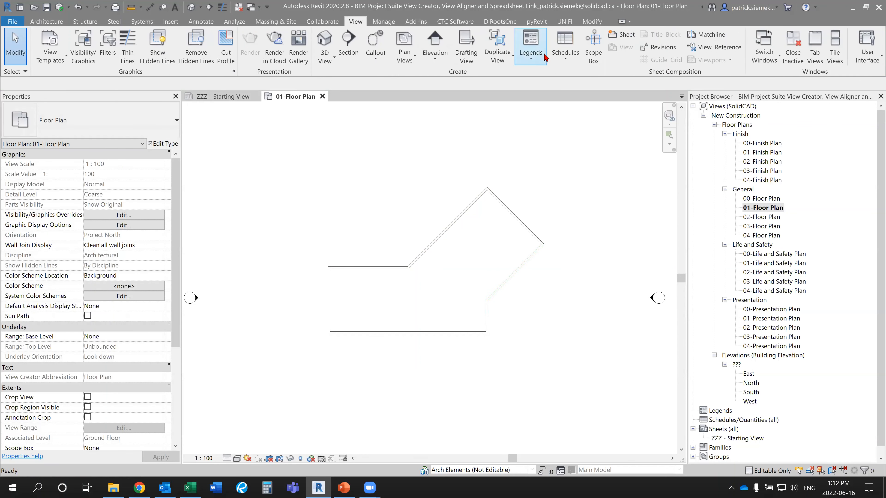
# Step: Place a scope box named Overall around the whole building outline in the 01-Floor Plan view
pyautogui.click(593, 45)
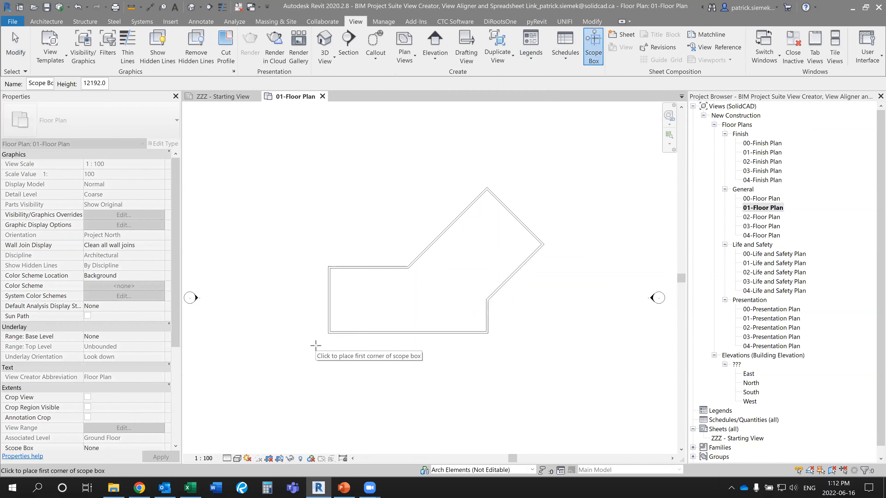
pyautogui.tripleClick(41, 83)
pyautogui.write('Overall')
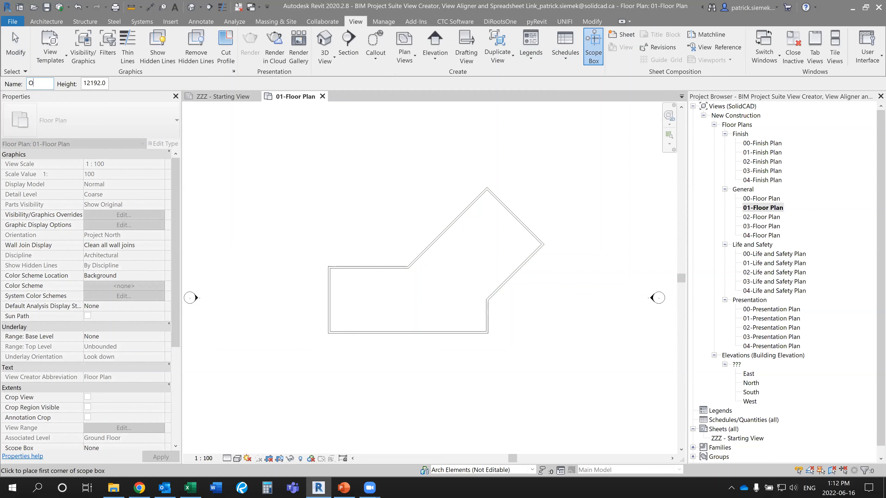
pyautogui.click(317, 342)
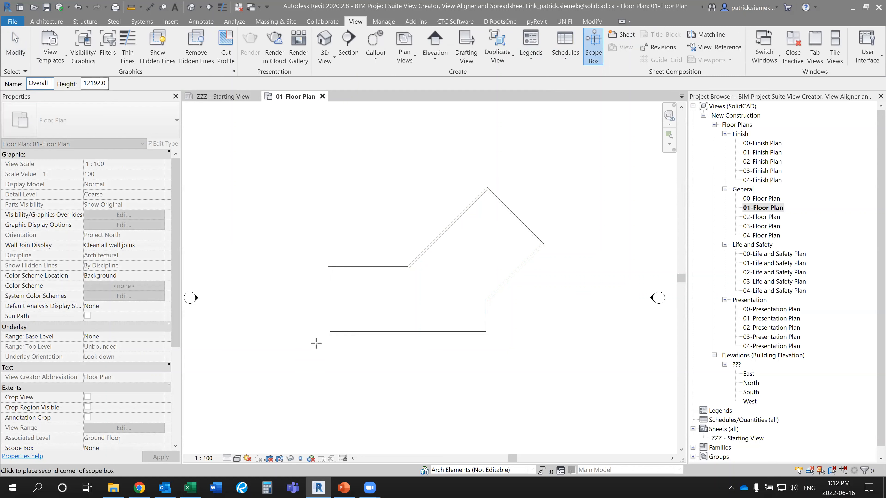
pyautogui.click(561, 171)
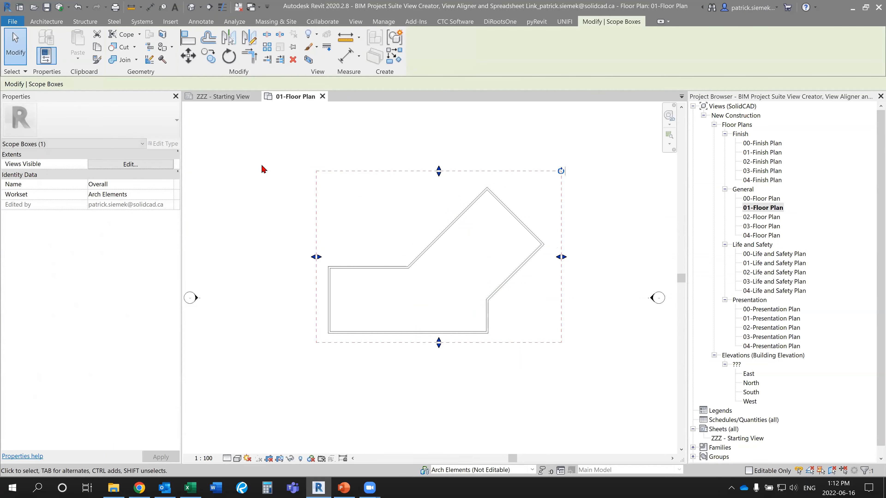
pyautogui.press('Escape')
# Step: Select the whole chain of building walls and set its base constraint to Lower Level and top constraint up to level 5th Floor
pyautogui.press('Tab')
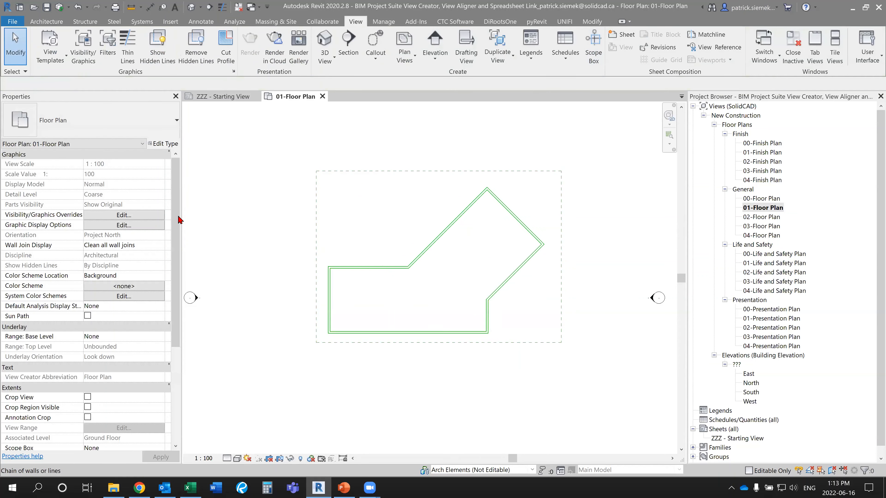
pyautogui.click(384, 269)
pyautogui.click(160, 174)
pyautogui.click(96, 185)
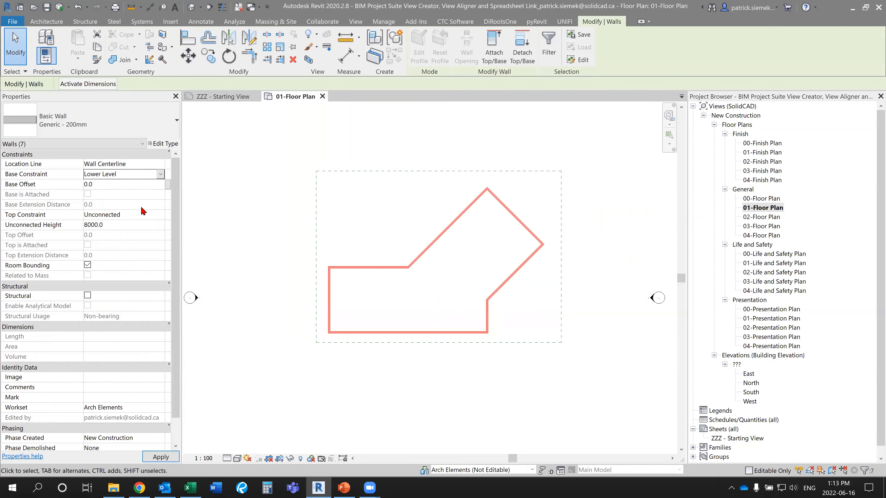
pyautogui.click(160, 215)
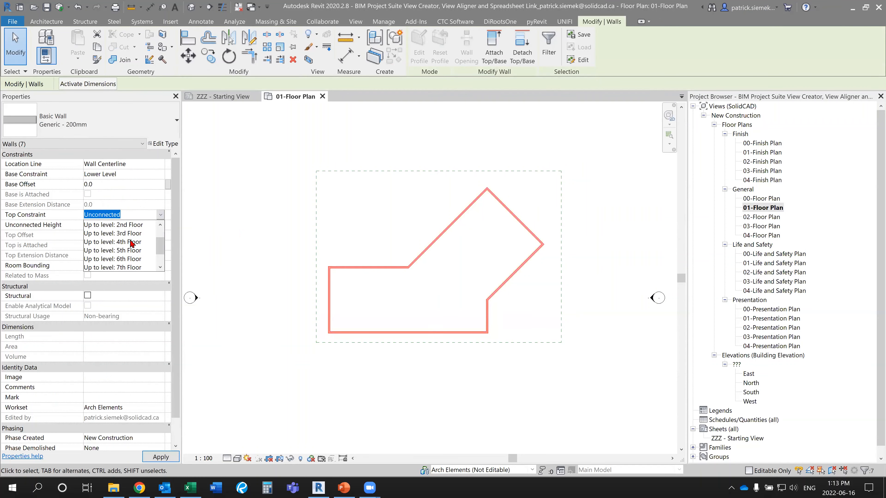
pyautogui.click(130, 251)
pyautogui.click(256, 224)
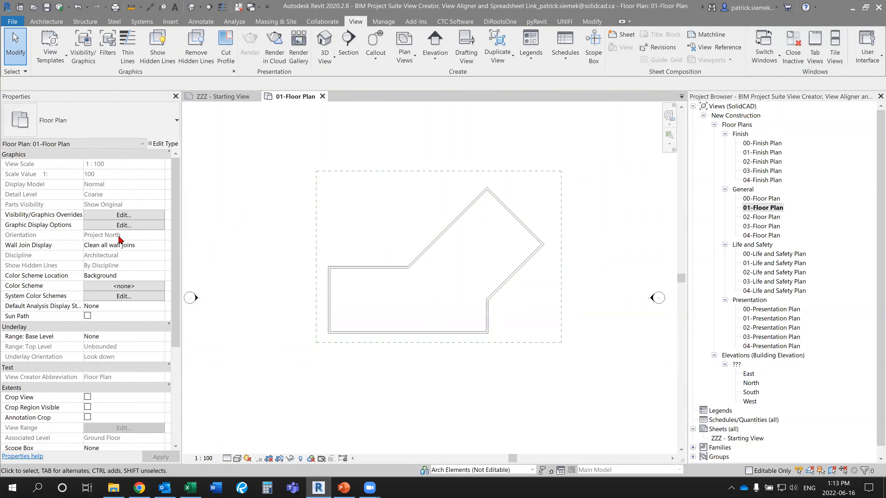
# Step: Assign the Overall scope box to the 01-Floor Plan view
pyautogui.scroll(-5, 81, 250)
pyautogui.click(144, 286)
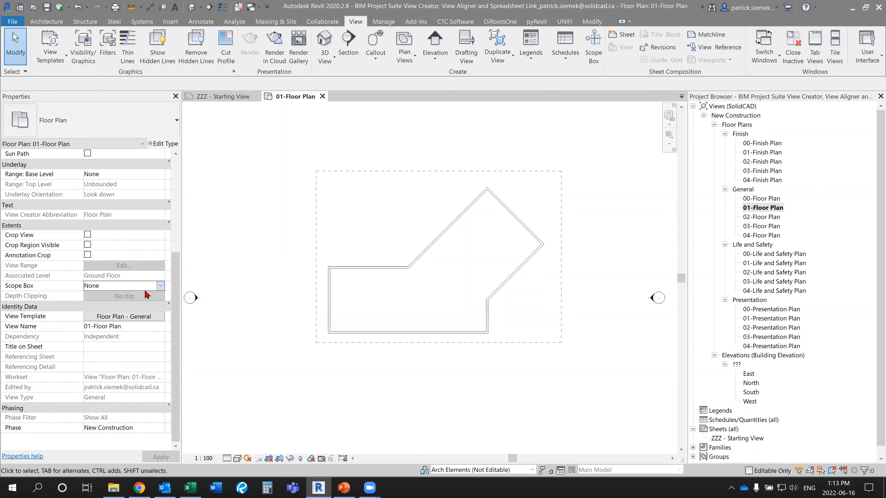
pyautogui.click(111, 305)
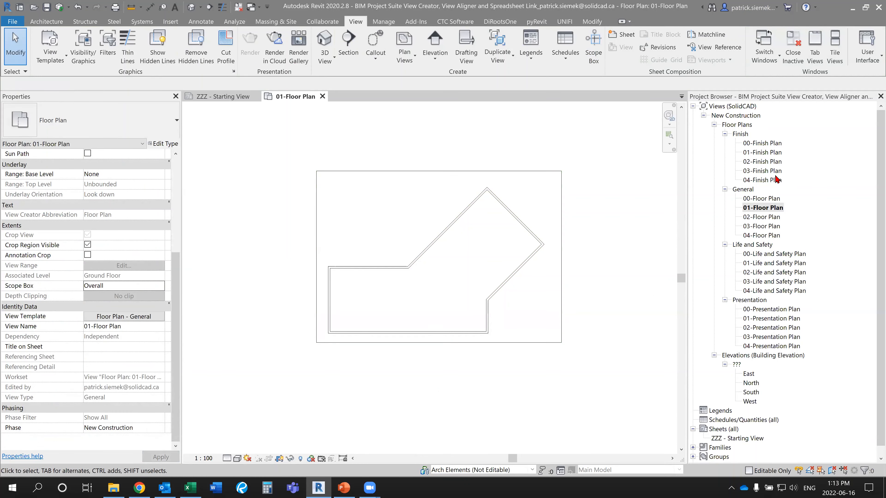
# Step: Assign the Overall scope box to all five Finish plans, 00 to 04, at once
pyautogui.click(763, 143)
pyautogui.keyDown('shift'); pyautogui.click(762, 181); pyautogui.keyUp('shift')
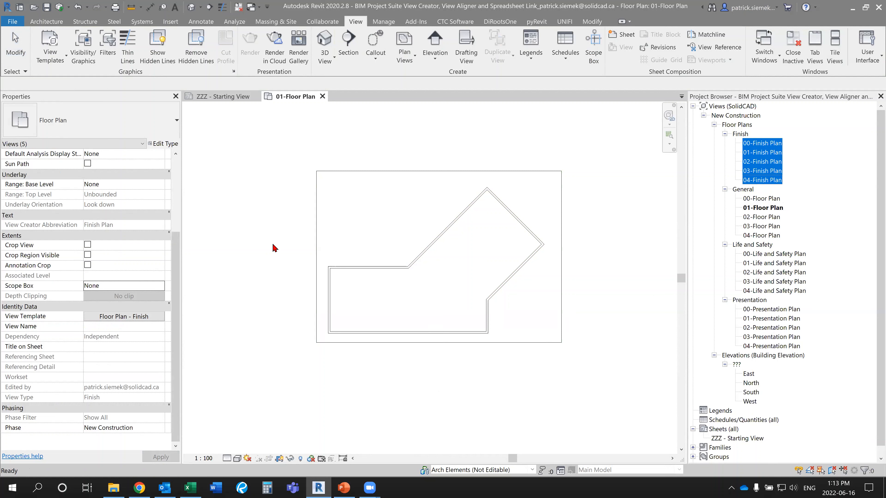
pyautogui.click(160, 286)
pyautogui.click(160, 286)
pyautogui.click(115, 309)
# Step: Assign the Overall scope box to the five General floor plans, 00 to 04, together
pyautogui.click(761, 198)
pyautogui.keyDown('shift'); pyautogui.click(762, 236); pyautogui.keyUp('shift')
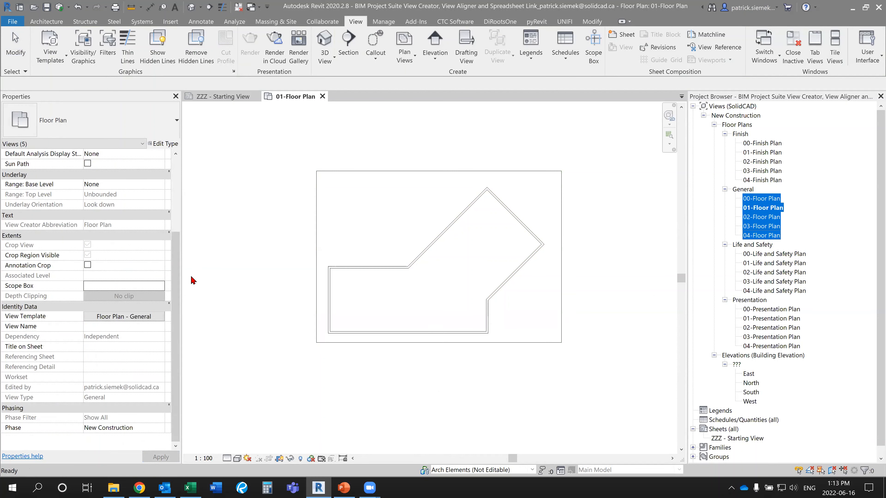
pyautogui.click(161, 286)
pyautogui.click(161, 286)
pyautogui.click(119, 304)
# Step: Assign the Overall scope box to all Life and Safety plans, 00 to 04
pyautogui.click(770, 257)
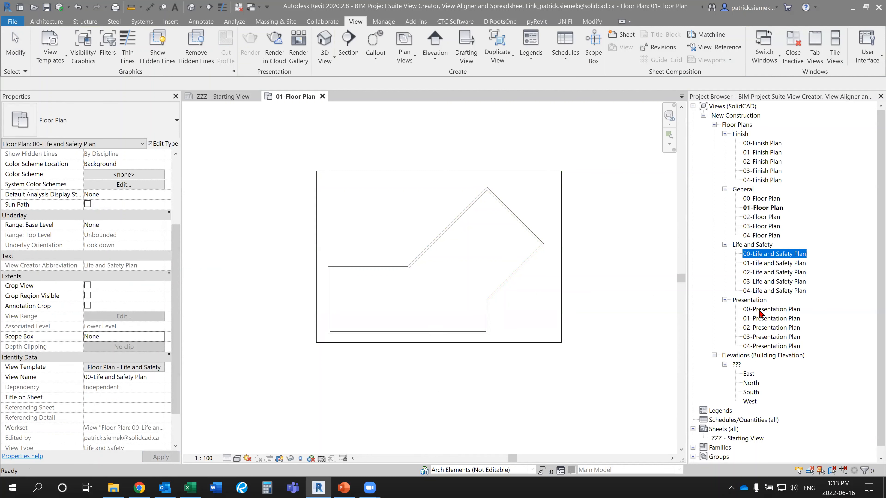
pyautogui.keyDown('shift'); pyautogui.click(762, 292); pyautogui.keyUp('shift')
pyautogui.click(161, 286)
pyautogui.click(118, 304)
# Step: Assign the Overall scope box to the 00 to 04 Presentation plans and fit the 01-Floor Plan view to its extents
pyautogui.click(771, 309)
pyautogui.keyDown('shift'); pyautogui.click(763, 348); pyautogui.keyUp('shift')
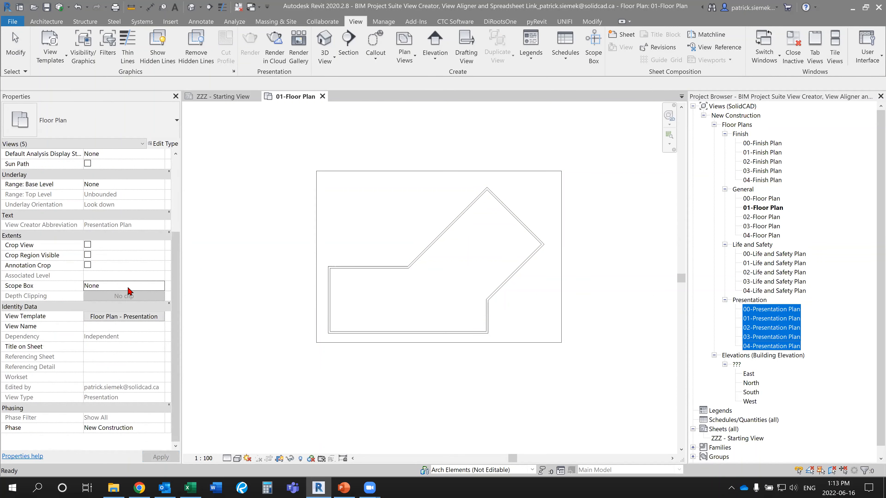
pyautogui.click(161, 286)
pyautogui.click(161, 287)
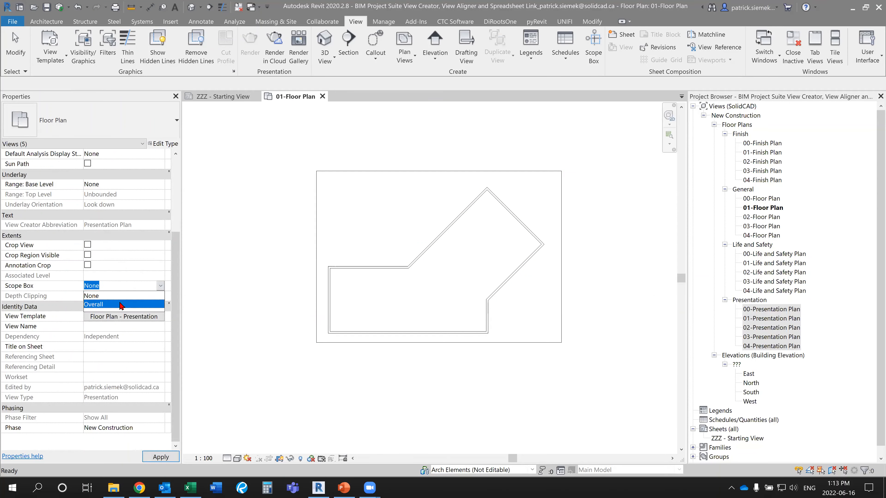
pyautogui.click(122, 304)
pyautogui.click(378, 228)
pyautogui.press('z')
pyautogui.press('f')
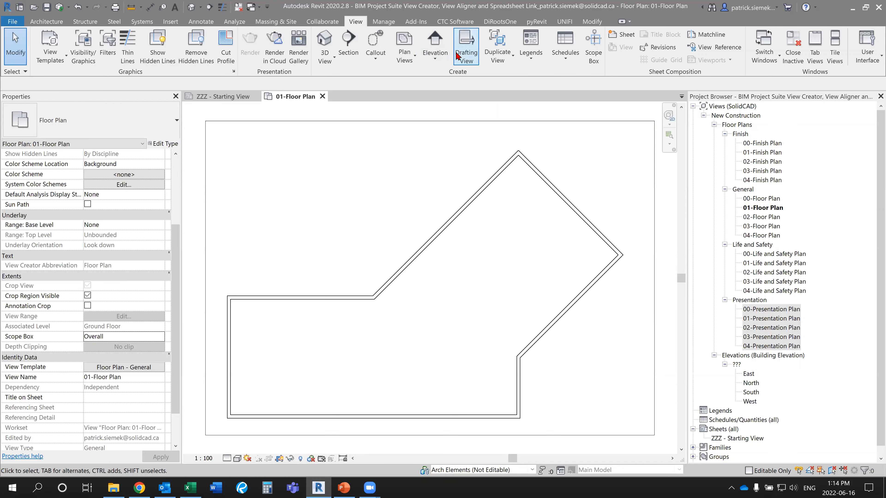
# Step: Start CTC Spreadsheet Link, enlarge its spreadsheet window, and arrange it so the settings window is fully visible
pyautogui.click(455, 21)
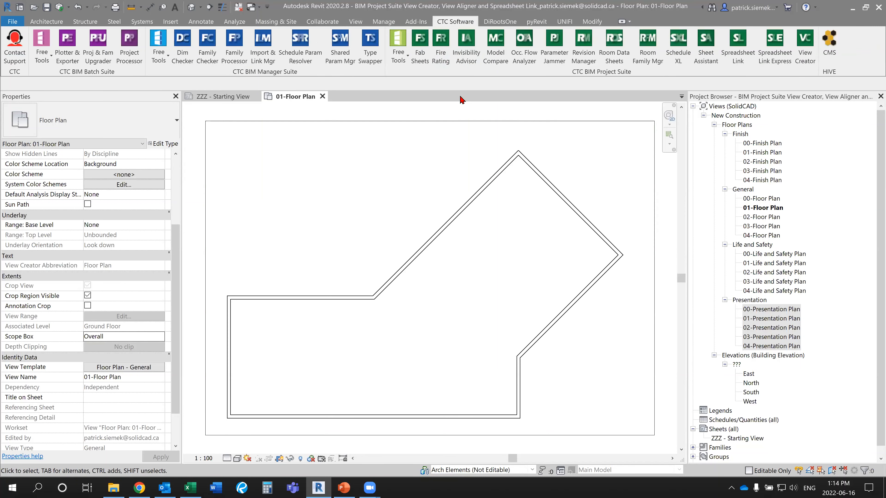
pyautogui.click(748, 64)
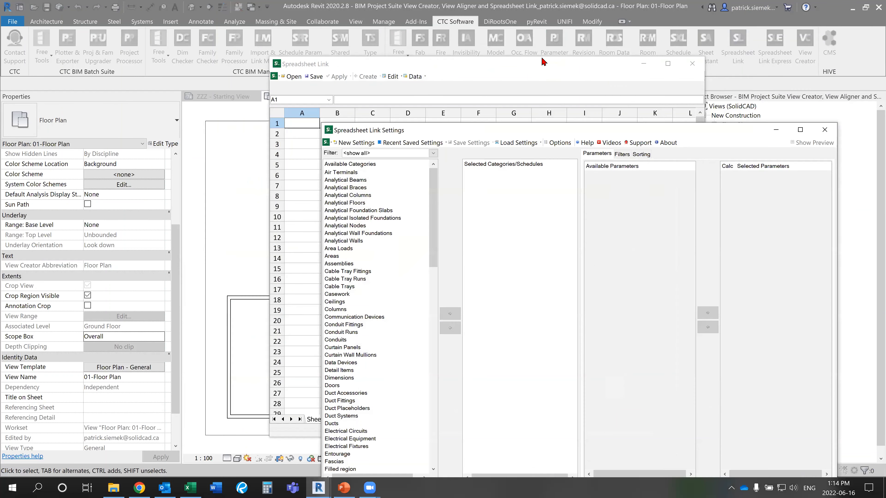
pyautogui.moveTo(541, 65); pyautogui.dragTo(309, 54)
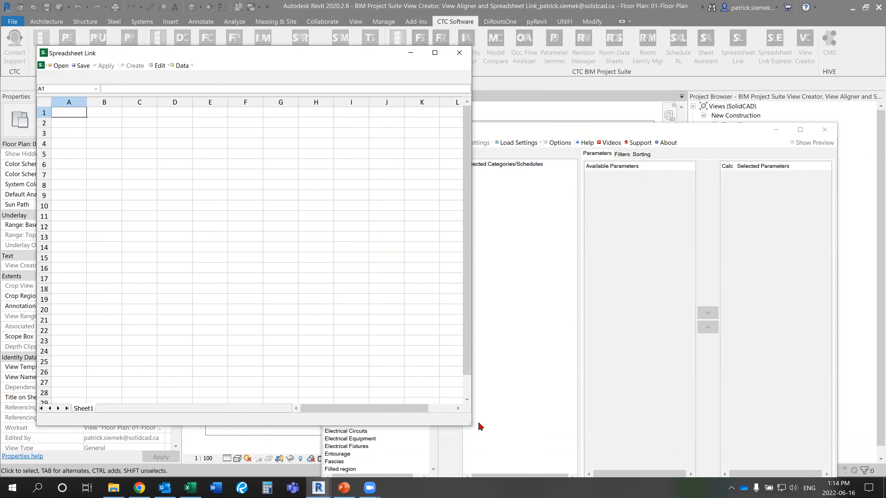
pyautogui.moveTo(471, 426); pyautogui.dragTo(581, 441)
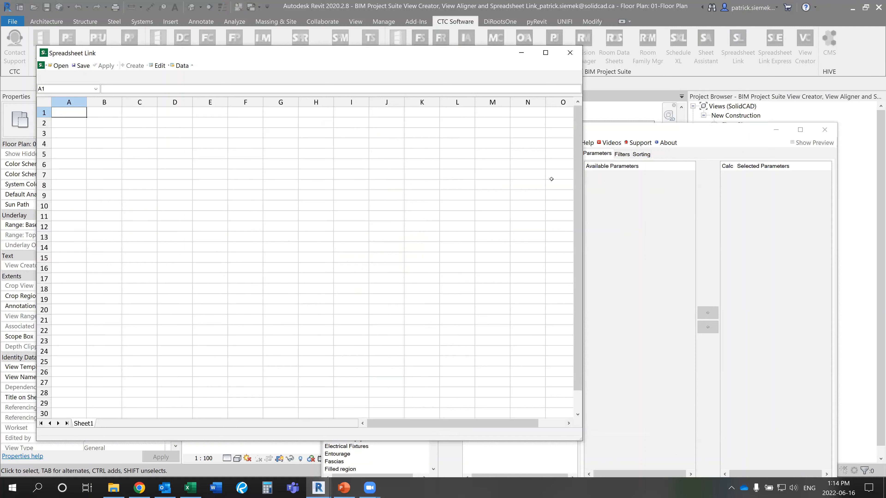
pyautogui.moveTo(653, 132); pyautogui.dragTo(624, 49)
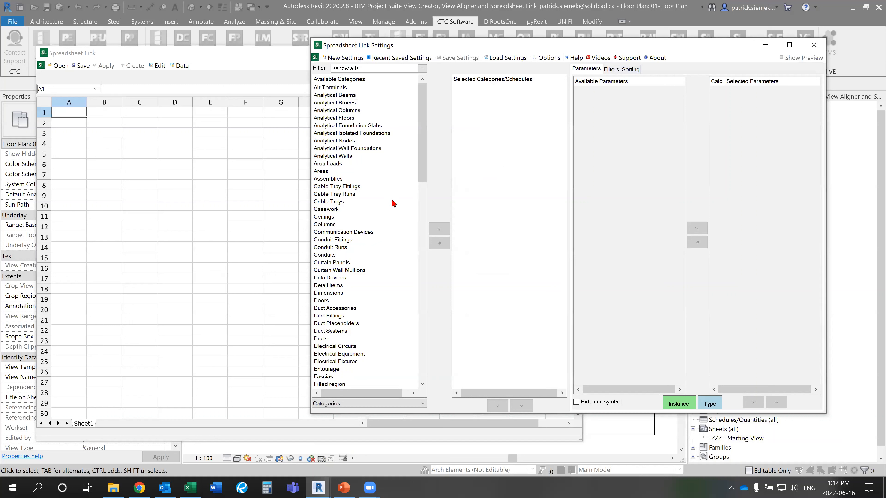
# Step: Add the Views category to the selected categories in Spreadsheet Link Settings
pyautogui.click(361, 181)
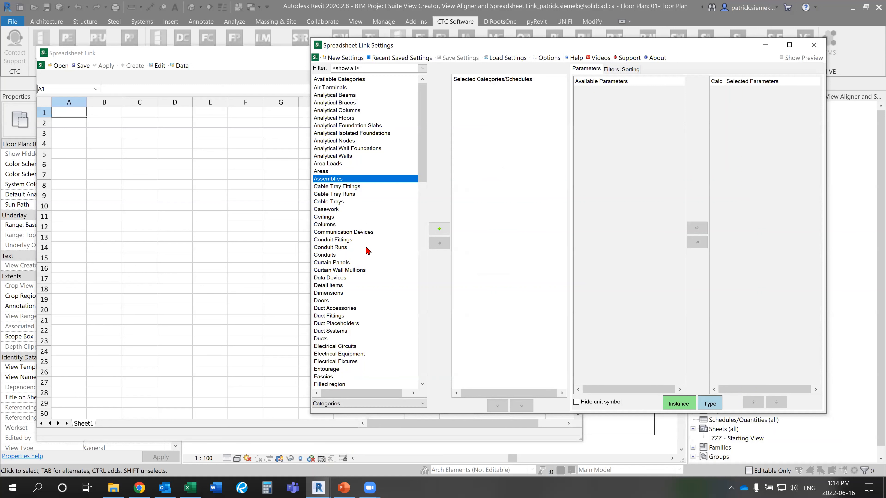
pyautogui.scroll(-7, 365, 252)
pyautogui.scroll(-19, 363, 266)
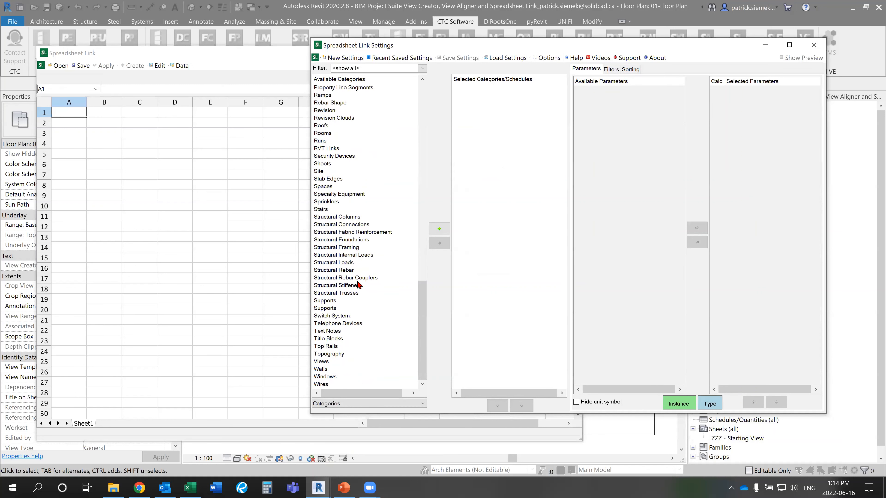
pyautogui.doubleClick(325, 362)
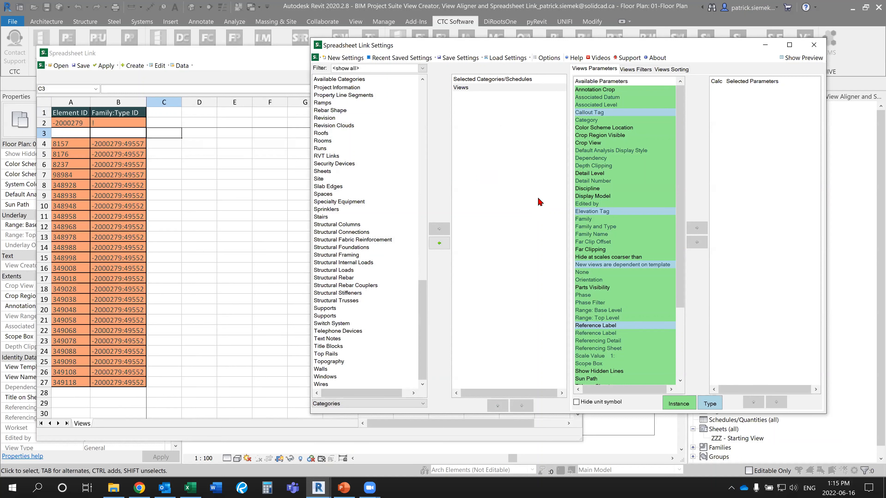
# Step: Add the View Name, Title on Sheet, View Type and Associated Level parameters to the Views spreadsheet
pyautogui.scroll(-4, 625, 258)
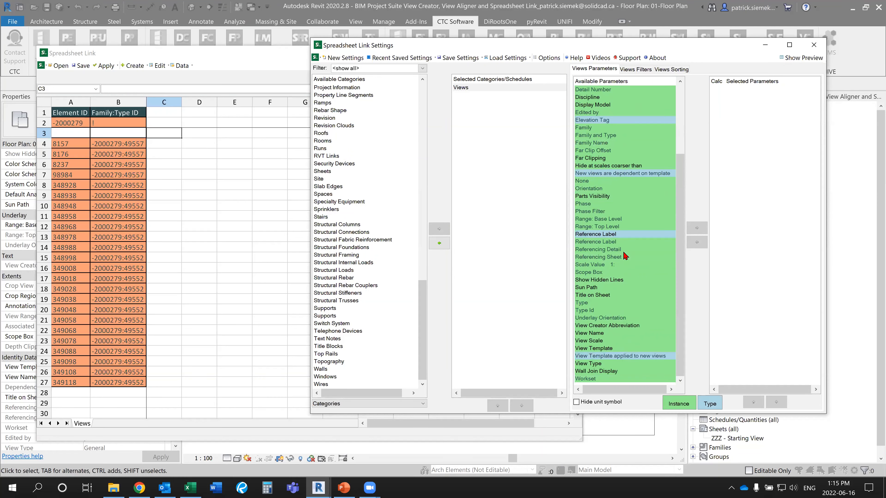
pyautogui.doubleClick(600, 334)
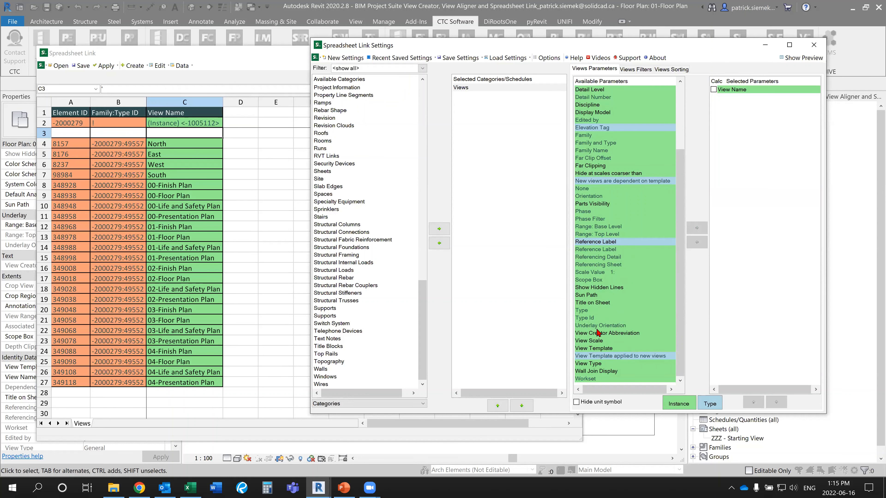
pyautogui.doubleClick(596, 304)
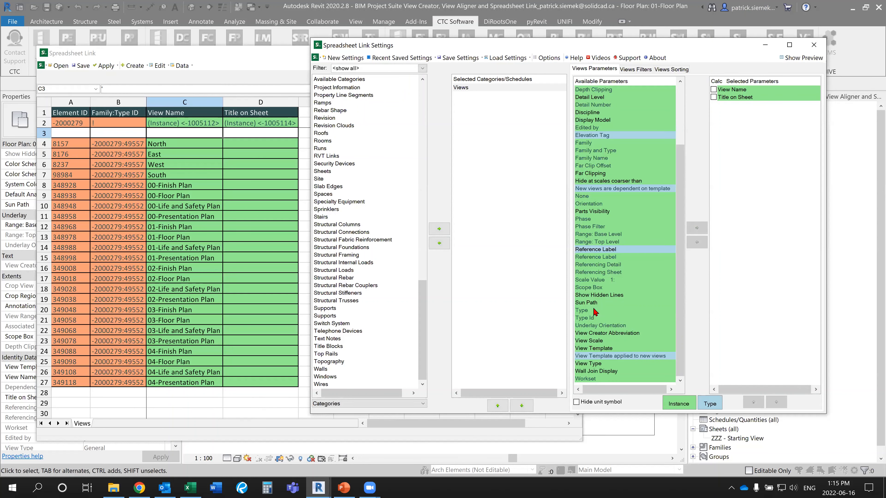
pyautogui.doubleClick(593, 365)
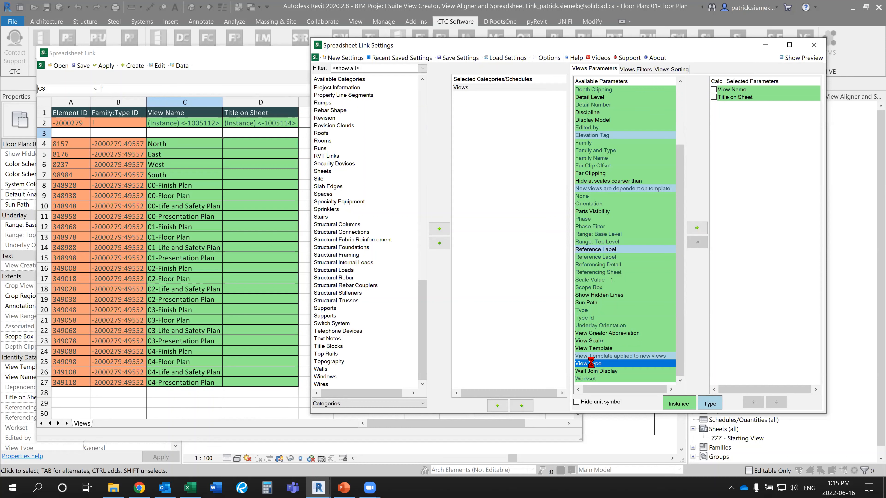
pyautogui.scroll(3, 616, 272)
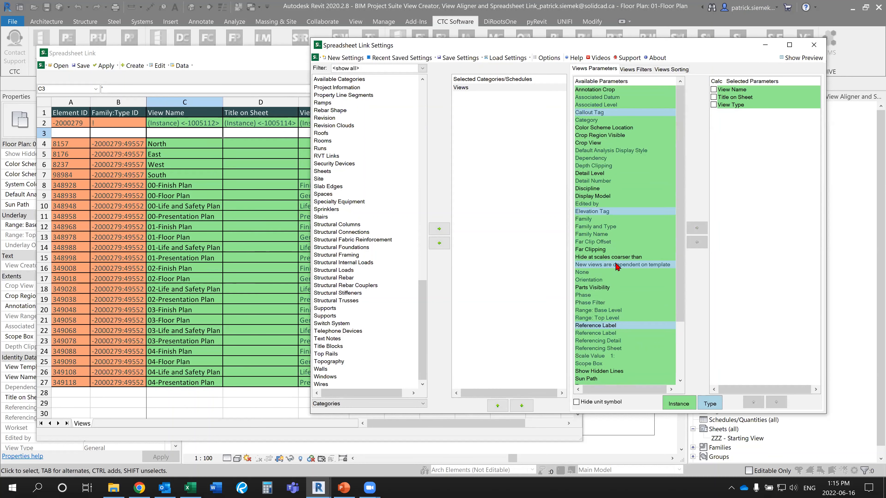
pyautogui.doubleClick(602, 104)
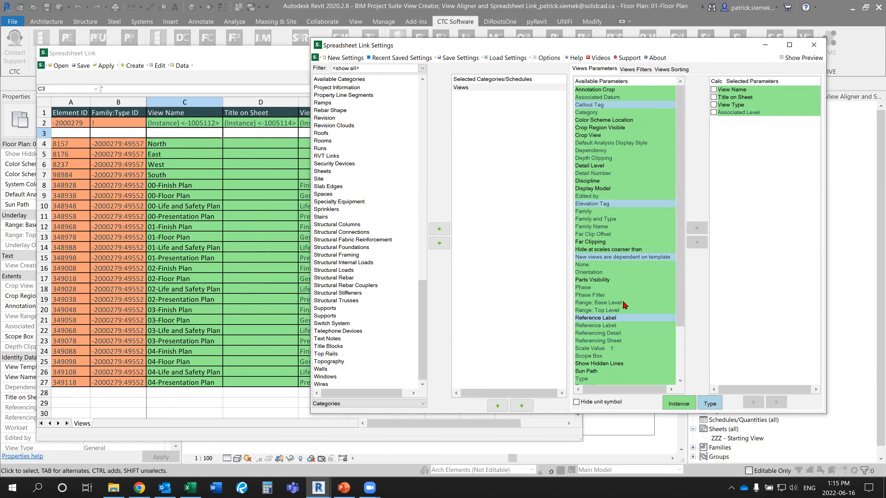
# Step: Add the Type, View Creator Abbreviation, View Template, Scope Box and Phase parameters, and bring the Views spreadsheet to the front
pyautogui.scroll(-3, 621, 319)
pyautogui.doubleClick(582, 318)
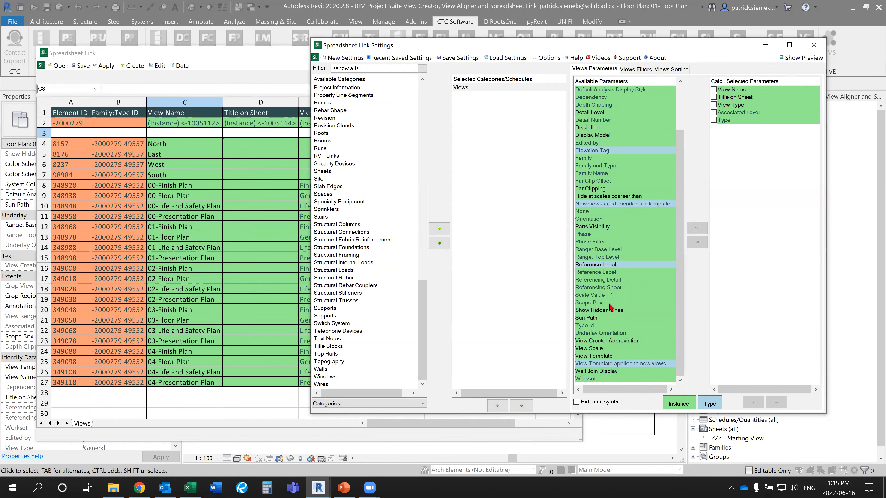
pyautogui.doubleClick(614, 341)
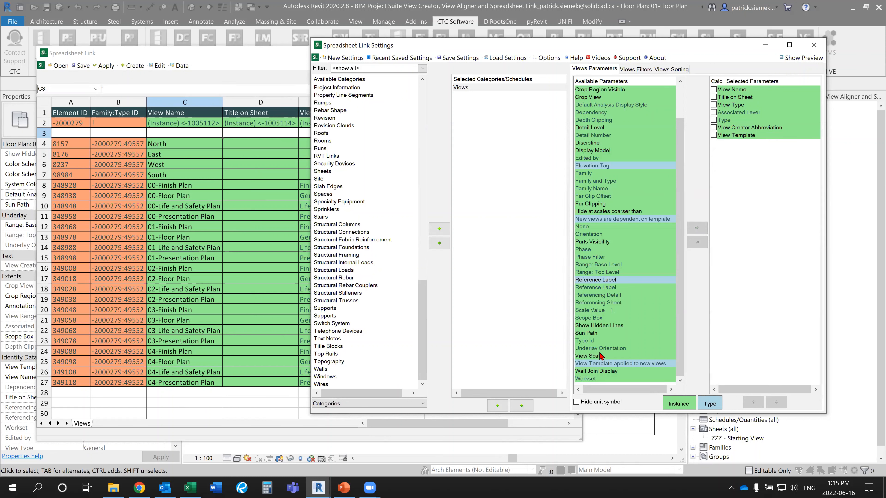
pyautogui.doubleClick(595, 319)
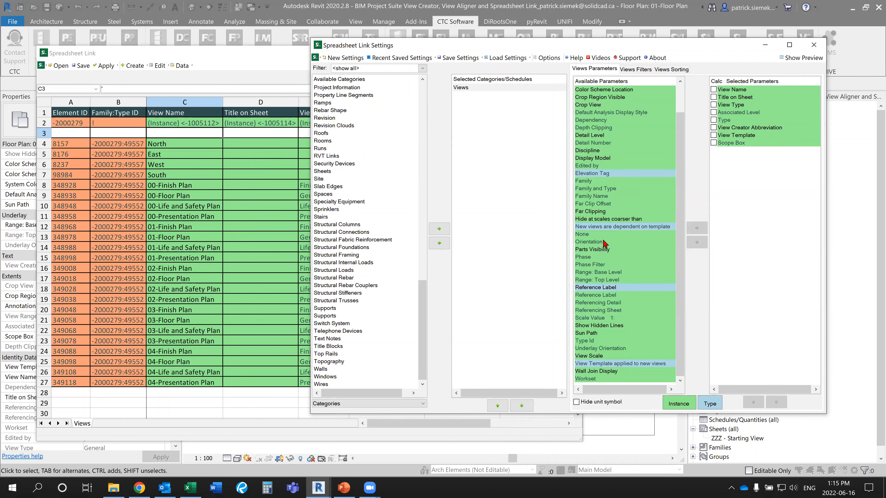
pyautogui.doubleClick(589, 257)
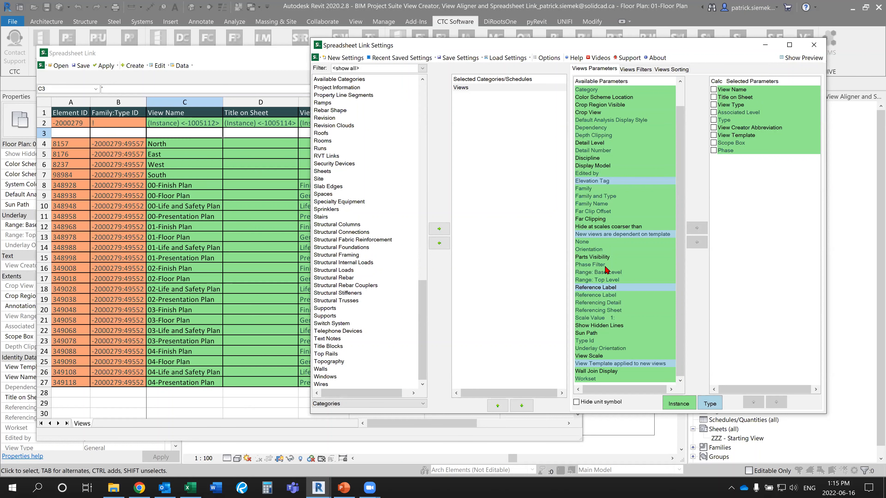
pyautogui.click(288, 64)
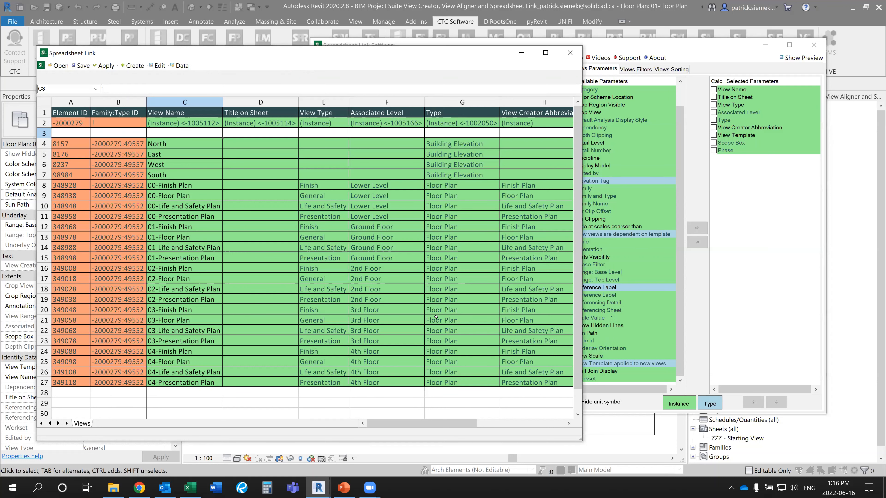
# Step: Filter the Views spreadsheet to views whose Type text parameter contains Floor Plan, and bring the filtered spreadsheet to the front
pyautogui.click(684, 52)
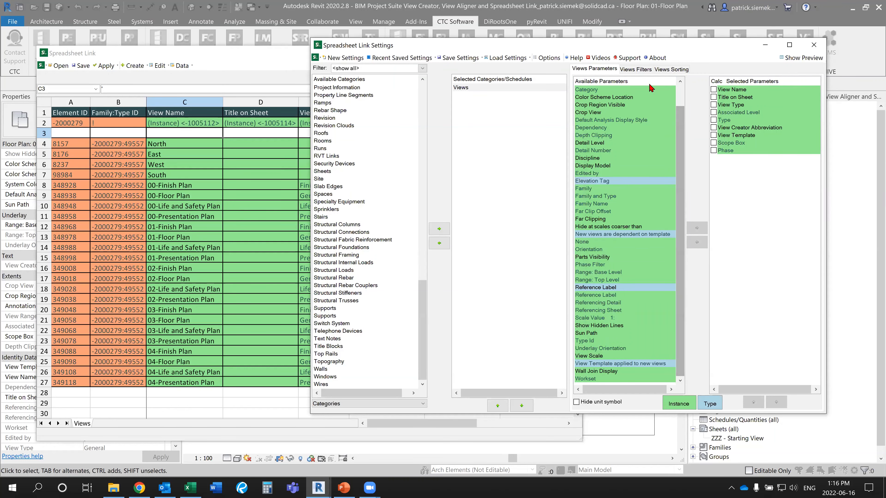
pyautogui.click(636, 69)
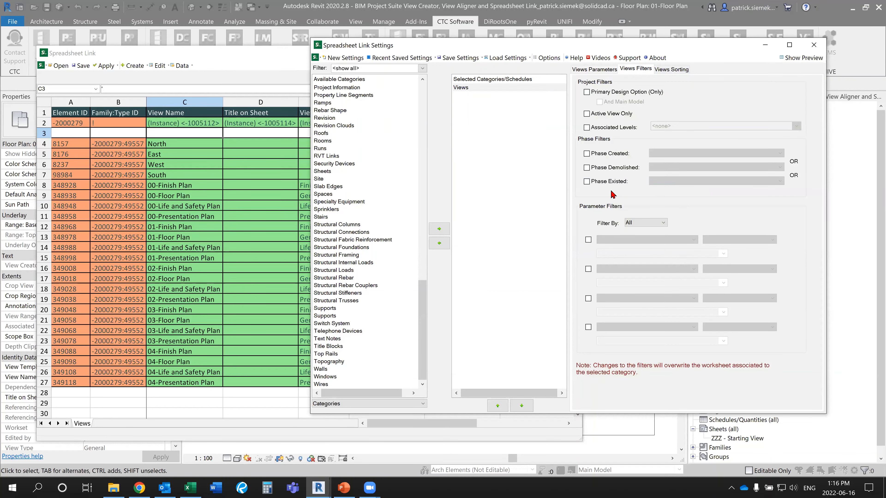
pyautogui.click(588, 240)
pyautogui.click(633, 240)
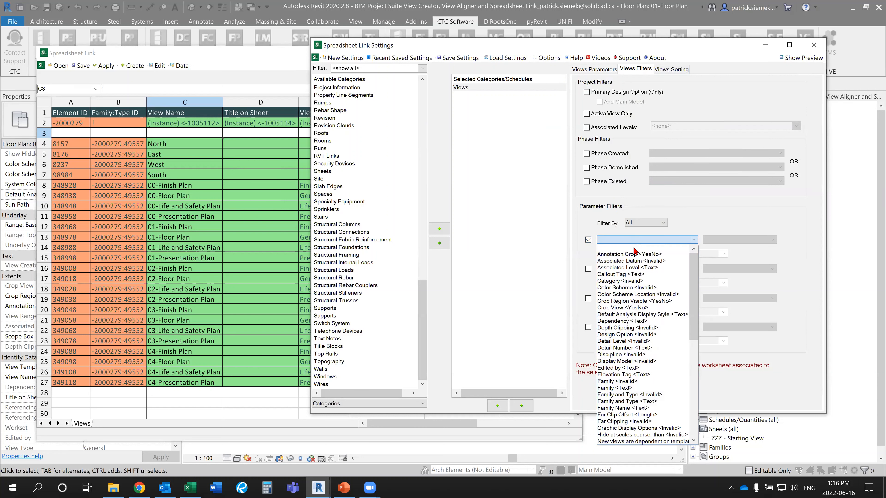
pyautogui.scroll(-10, 636, 339)
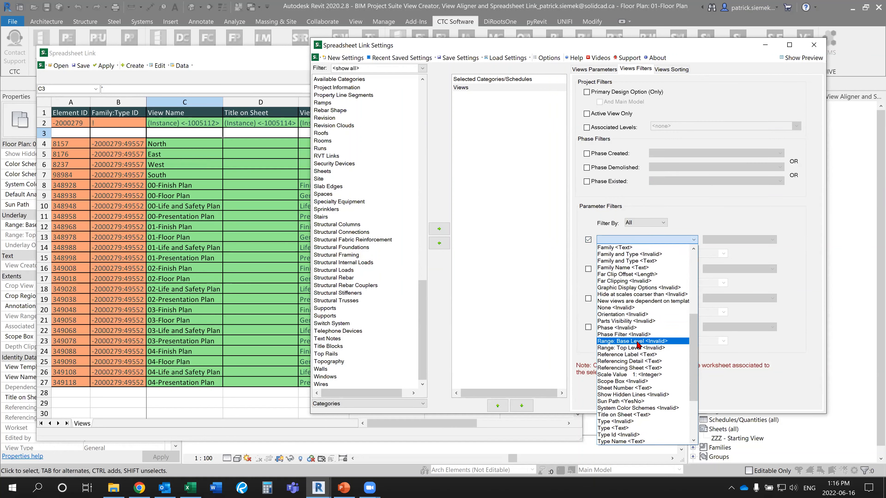
pyautogui.click(624, 348)
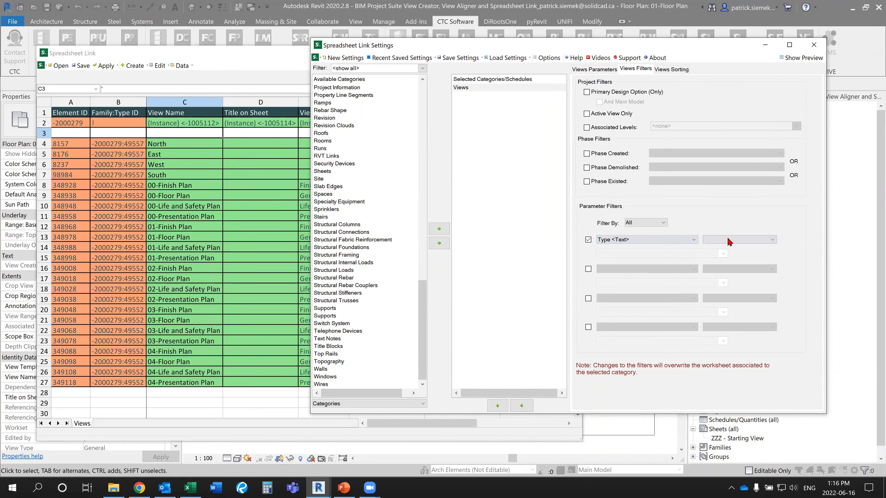
pyautogui.click(736, 240)
pyautogui.click(715, 261)
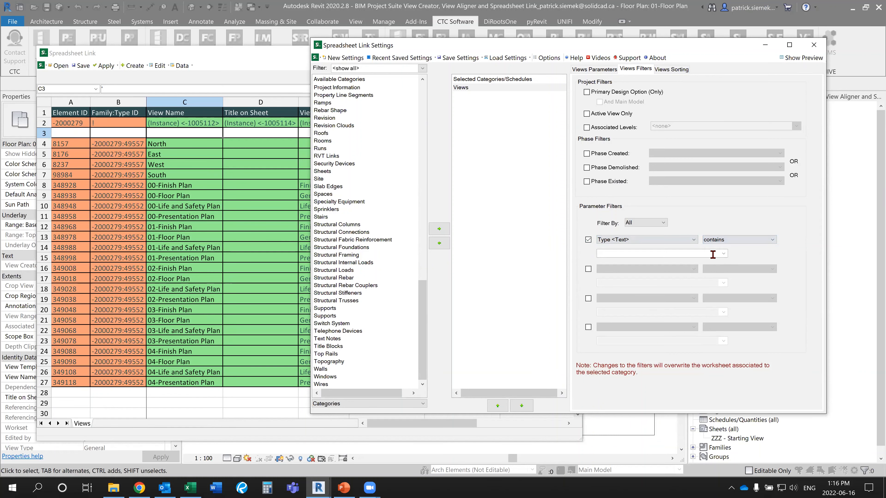
pyautogui.click(723, 254)
pyautogui.click(614, 268)
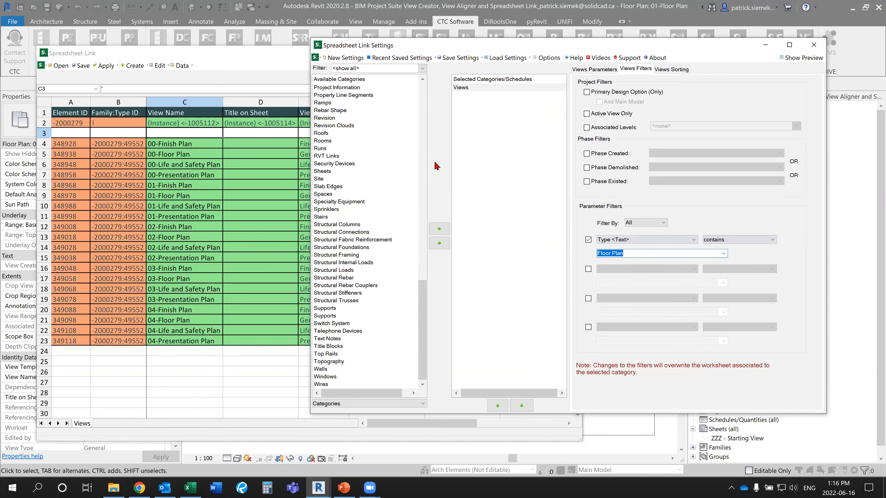
pyautogui.click(251, 53)
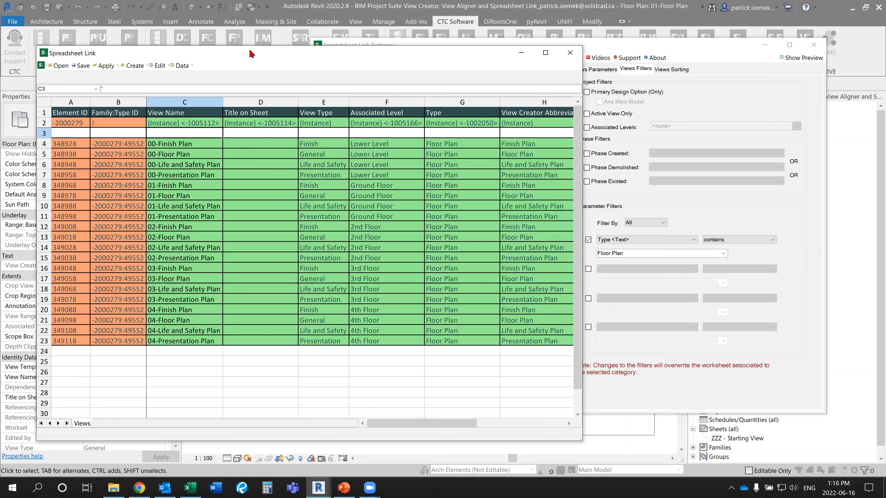
# Step: Add the Levels category to the selected categories in Spreadsheet Link Settings
pyautogui.click(680, 49)
pyautogui.click(180, 275)
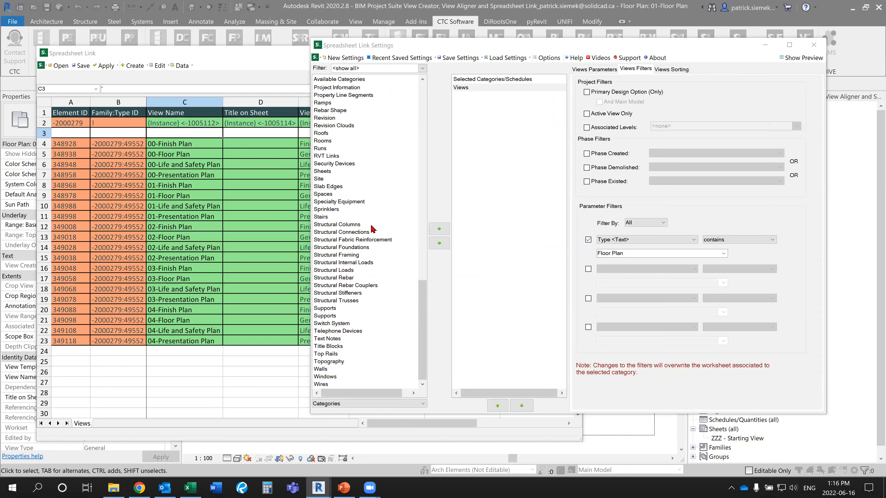
pyautogui.scroll(4, 373, 231)
pyautogui.scroll(5, 373, 230)
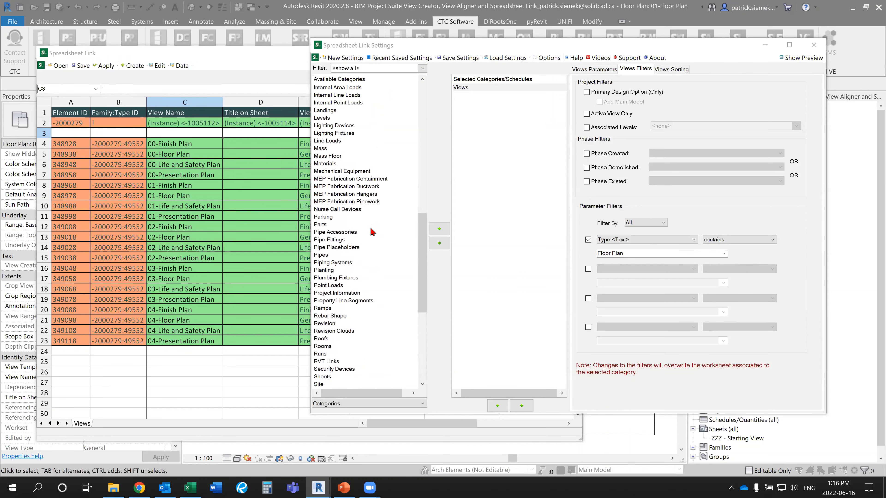
pyautogui.doubleClick(327, 119)
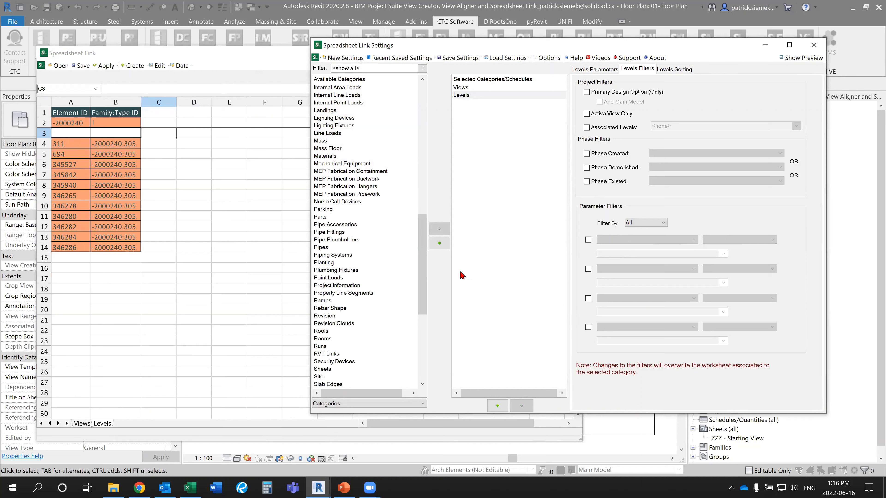
# Step: Add the Name and View Creator Abbreviation parameters to the Levels spreadsheet
pyautogui.click(600, 70)
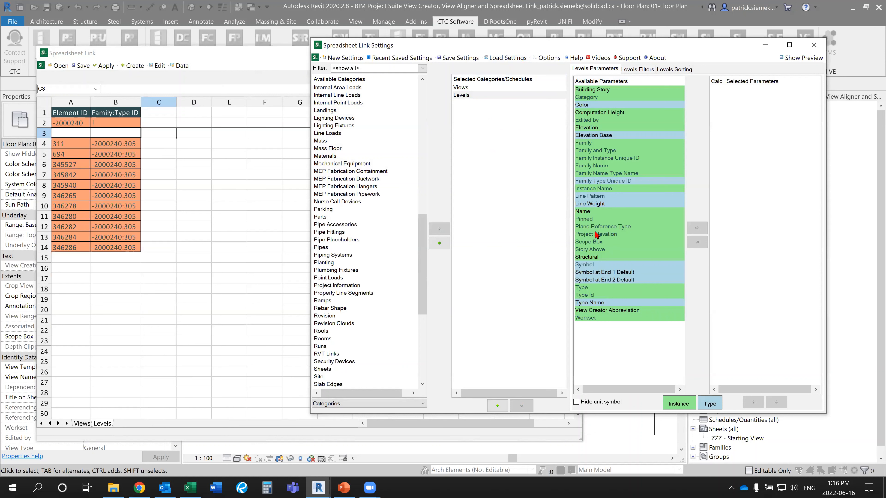
pyautogui.doubleClick(589, 212)
pyautogui.doubleClick(611, 303)
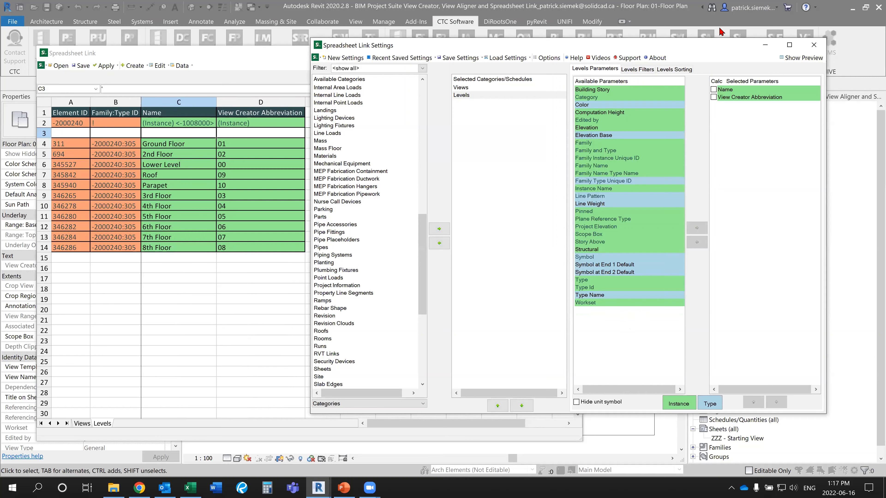
# Step: Sort the Levels spreadsheet by View Creator Abbreviation in ascending order
pyautogui.click(687, 69)
pyautogui.click(680, 88)
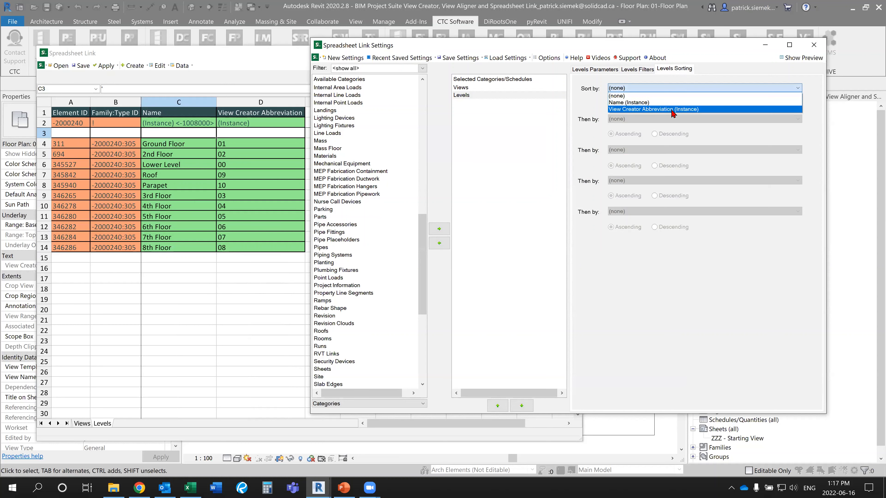
pyautogui.click(672, 110)
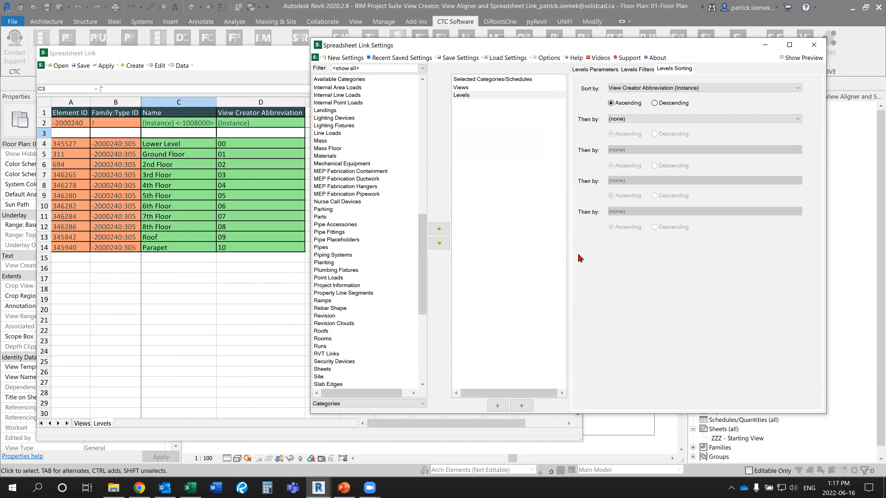
# Step: Save the Views and Levels spreadsheet as the Excel workbook "Webinar Excel" in the Test folder and open it in Excel
pyautogui.click(274, 64)
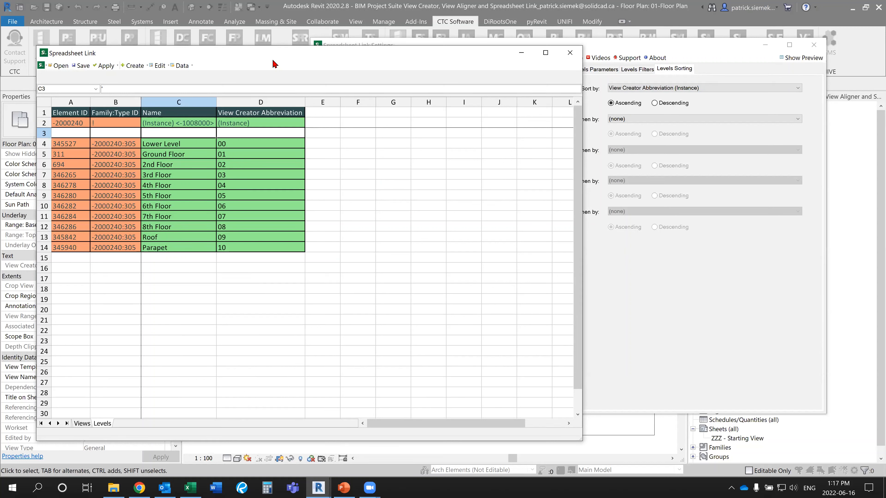
pyautogui.click(83, 424)
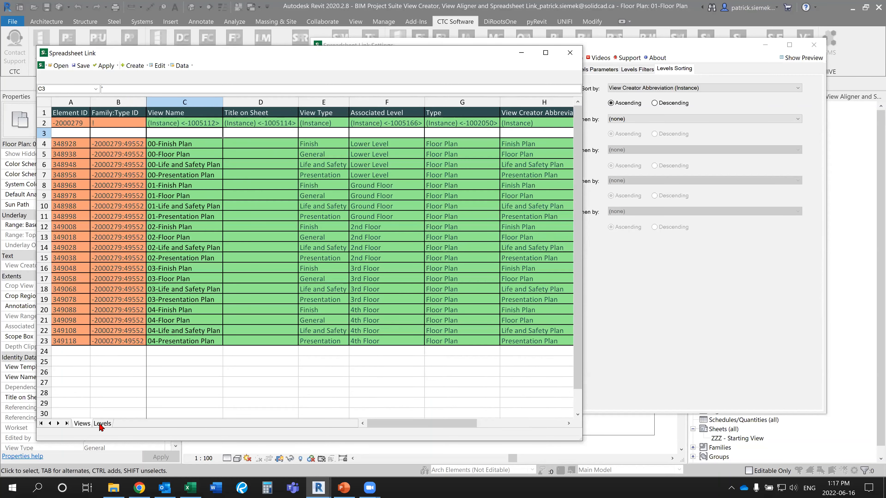
pyautogui.click(83, 66)
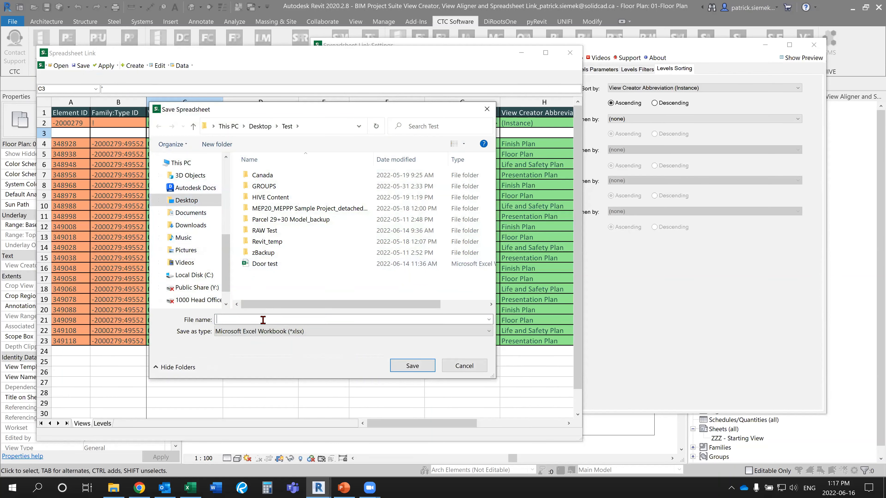
pyautogui.write('W')
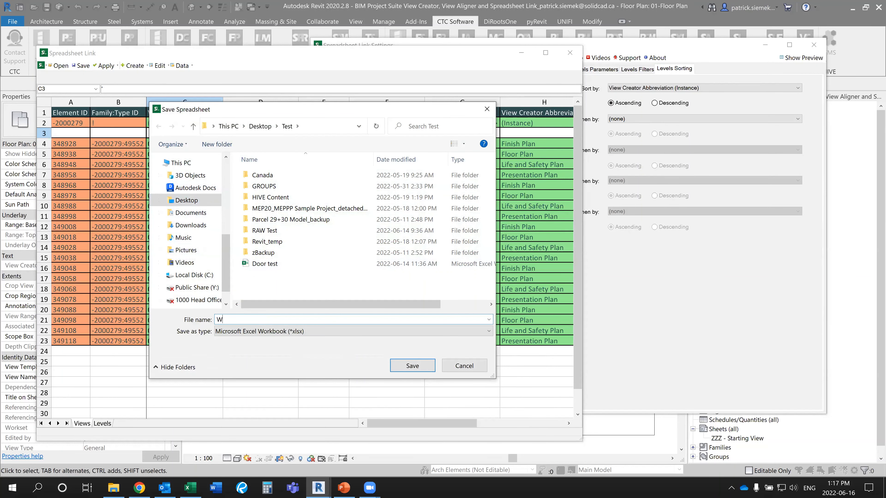
pyautogui.write('ebinar Excel')
pyautogui.click(412, 365)
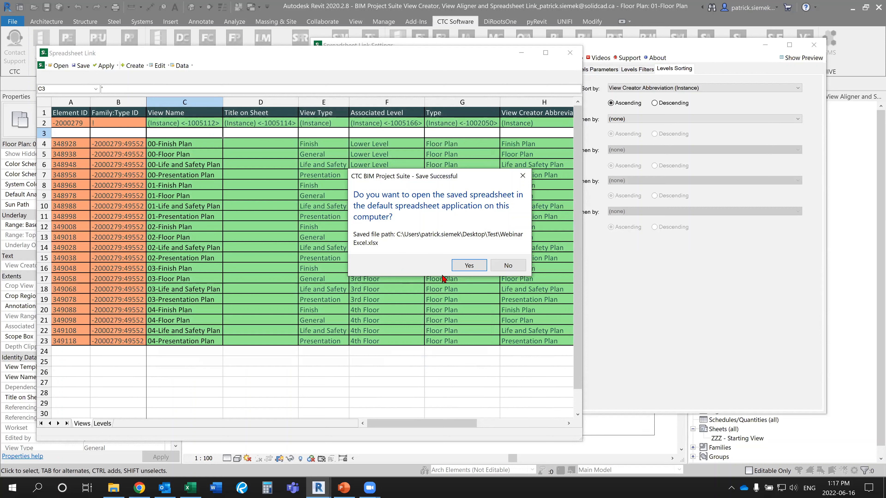
pyautogui.click(470, 266)
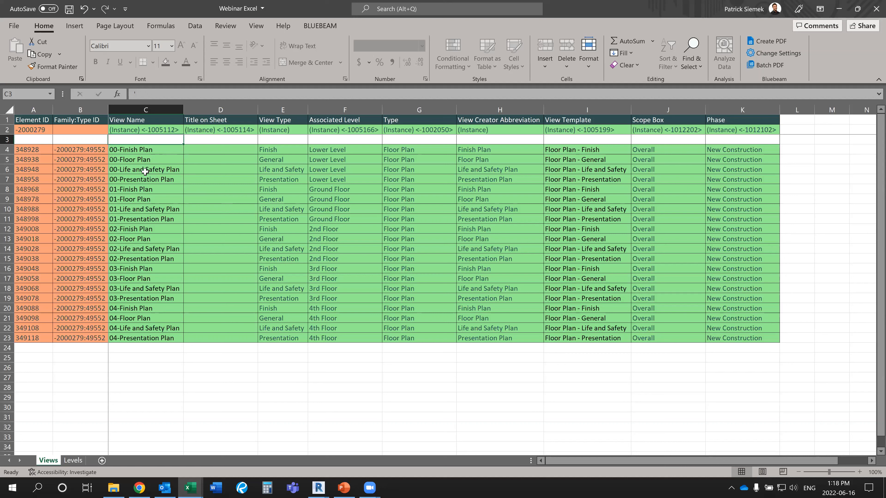
# Step: Start a VLOOKUP formula in cell C4 of the Views sheet, using Associated Level cell F4 as the lookup value
pyautogui.click(145, 148)
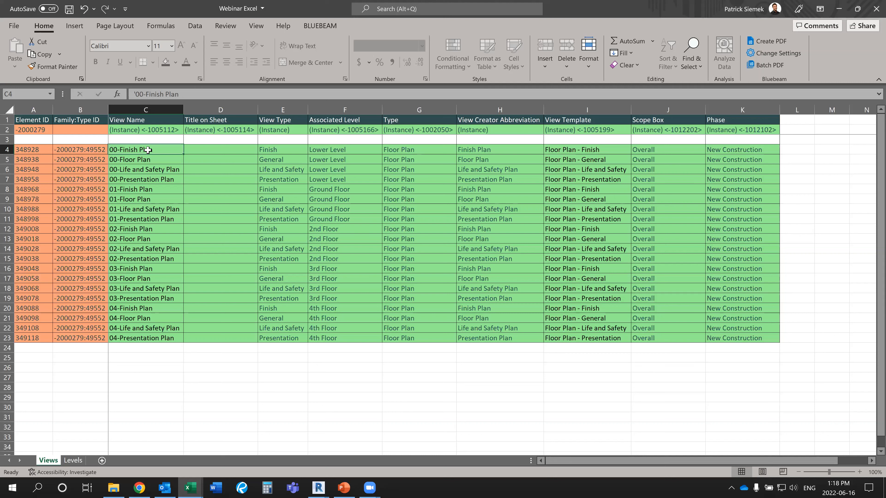
pyautogui.write('=')
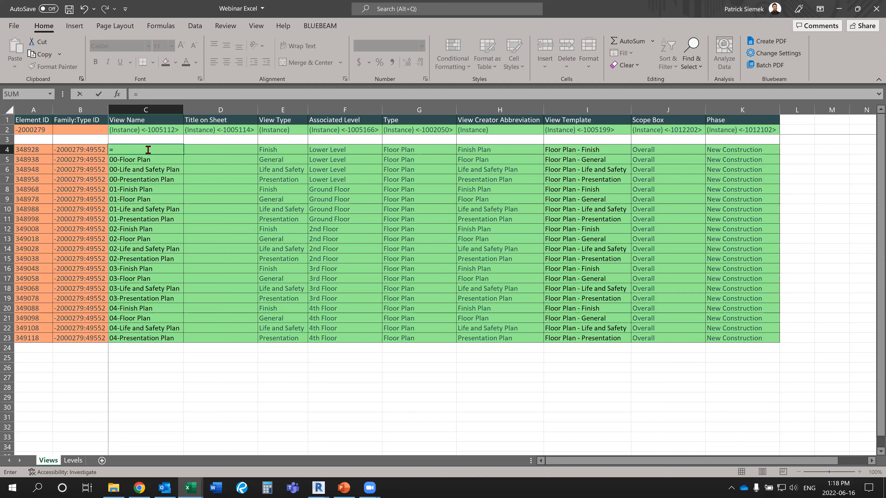
pyautogui.write('vlo')
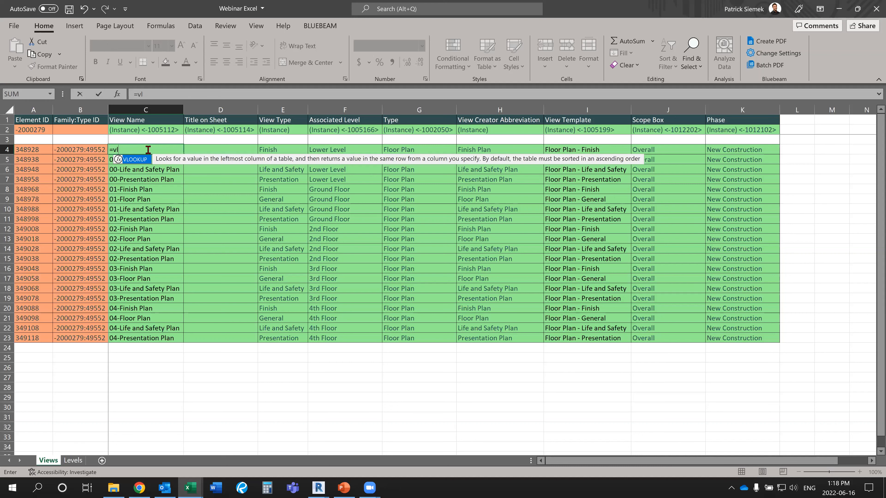
pyautogui.doubleClick(134, 160)
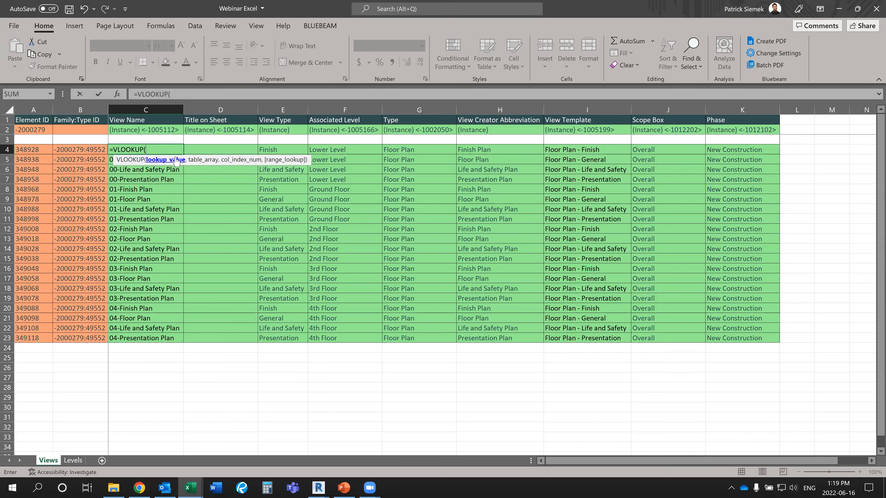
pyautogui.click(340, 150)
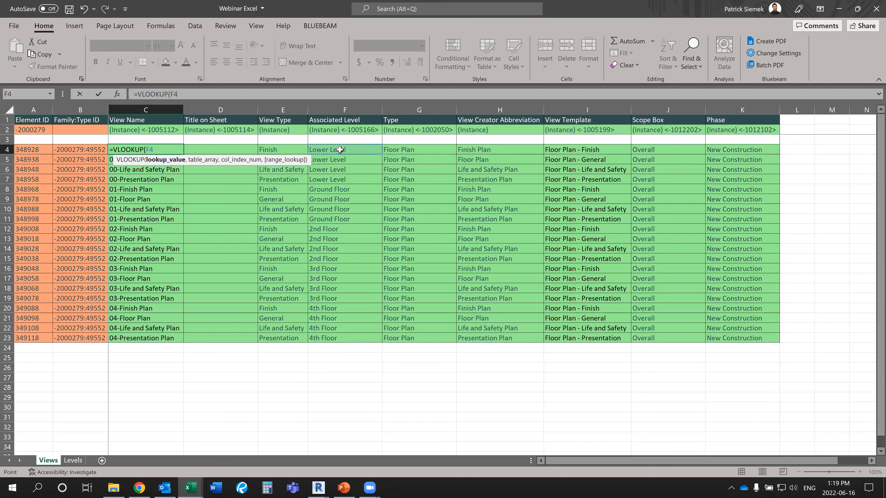
pyautogui.write(',')
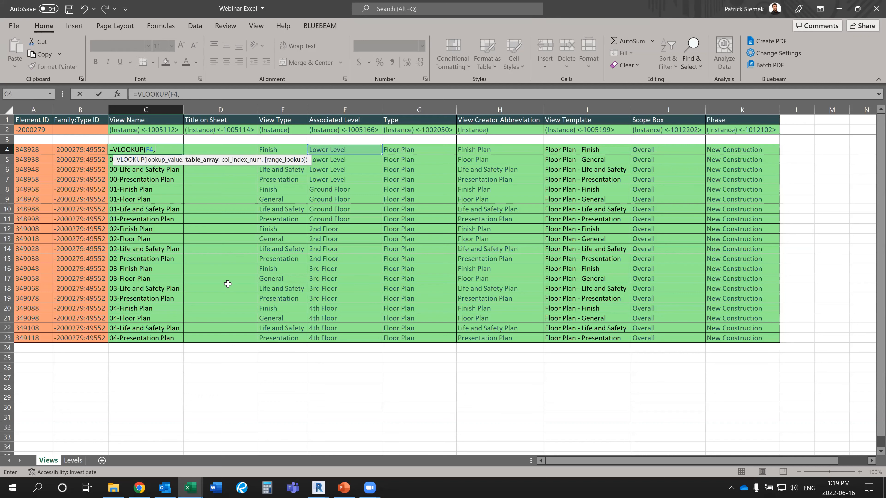
# Step: Set the VLOOKUP table array to the range C4:D14 on the Levels sheet
pyautogui.click(72, 460)
pyautogui.moveTo(145, 149); pyautogui.dragTo(218, 249)
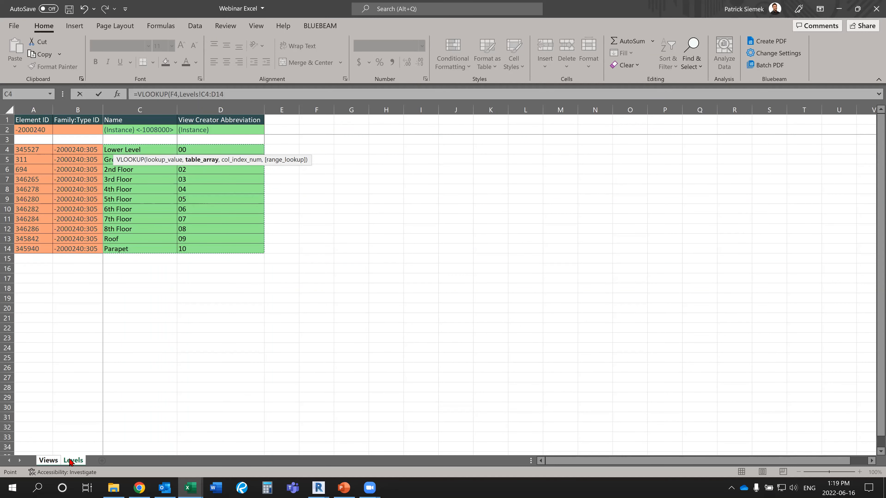
pyautogui.click(49, 461)
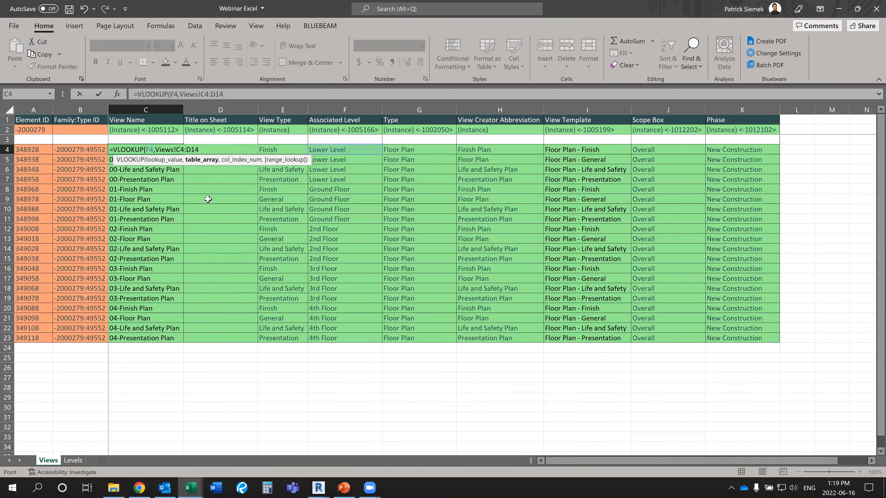
pyautogui.click(74, 461)
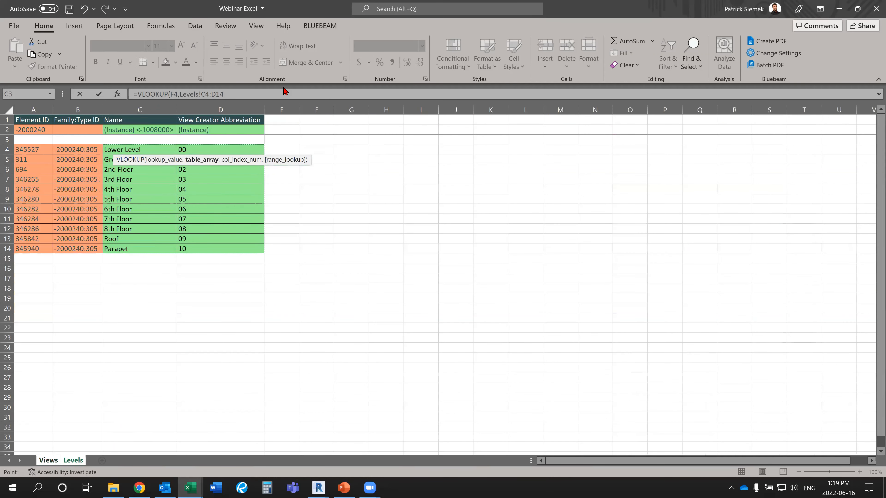
pyautogui.click(238, 94)
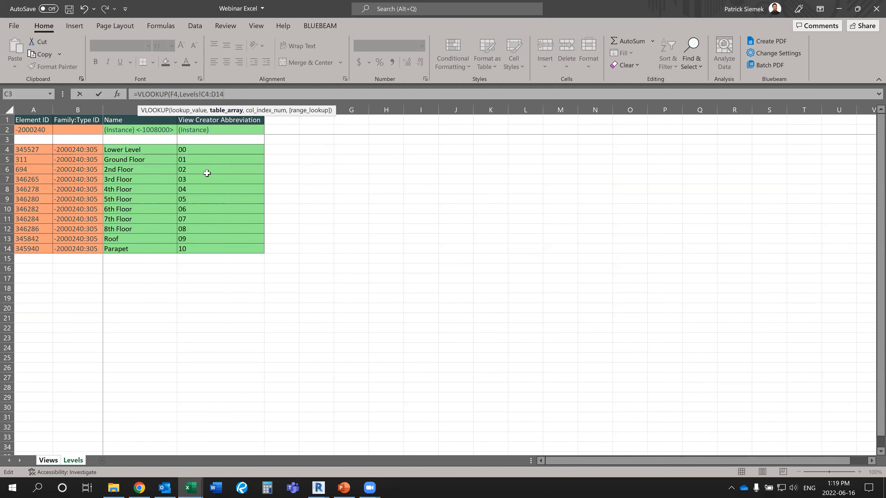
# Step: Complete the VLOOKUP with column index 2 and exact match 0, and return to the Levels sheet
pyautogui.write(',2')
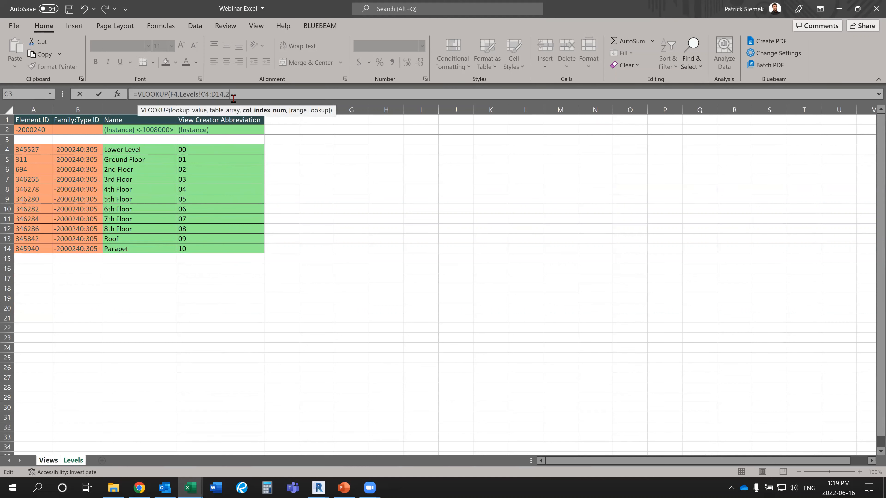
pyautogui.write(',0)')
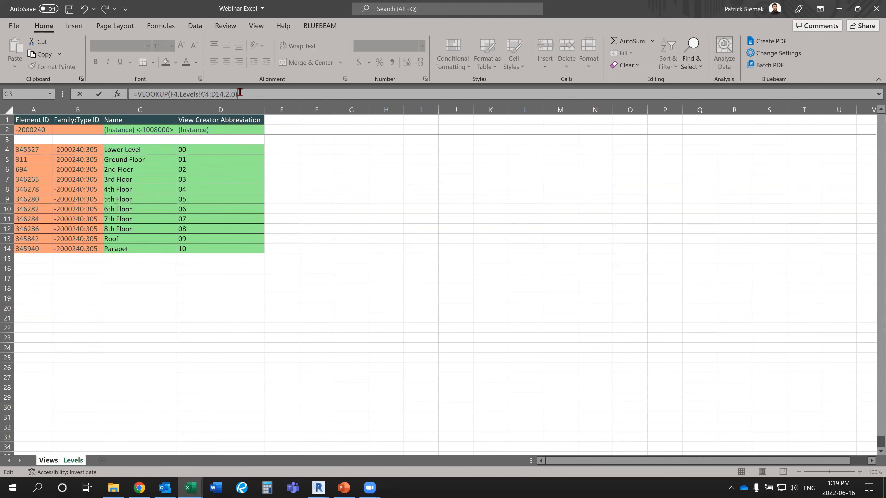
pyautogui.press('Return')
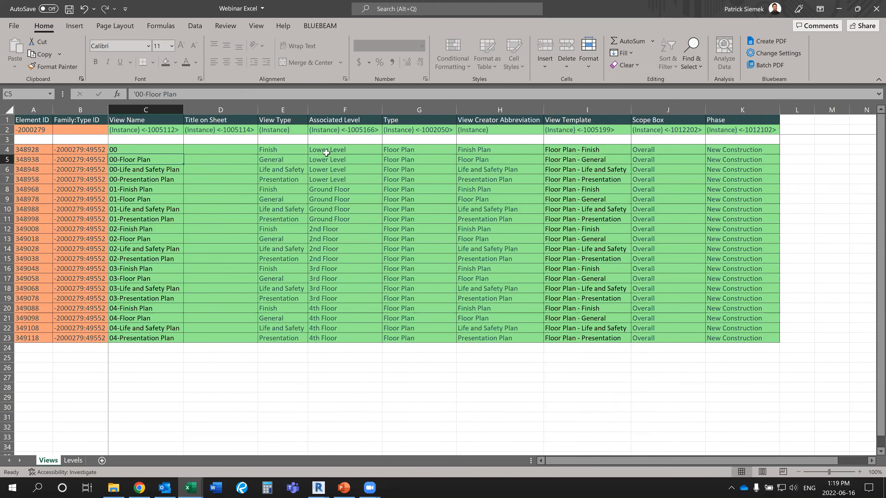
pyautogui.click(73, 460)
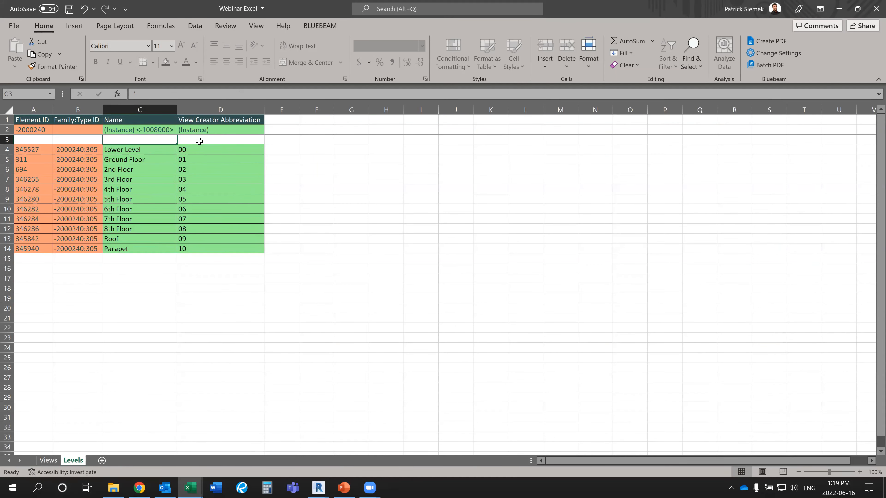
# Step: Fill the VLOOKUP formula from C4 down to C23 on the Views sheet and compare the formulas in C4 and C5
pyautogui.click(48, 460)
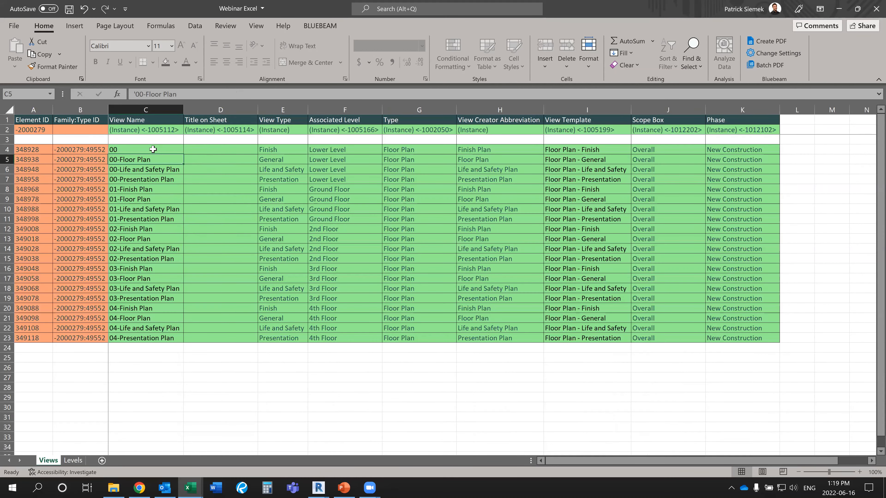
pyautogui.click(154, 149)
pyautogui.moveTo(184, 154); pyautogui.dragTo(174, 342)
pyautogui.click(155, 160)
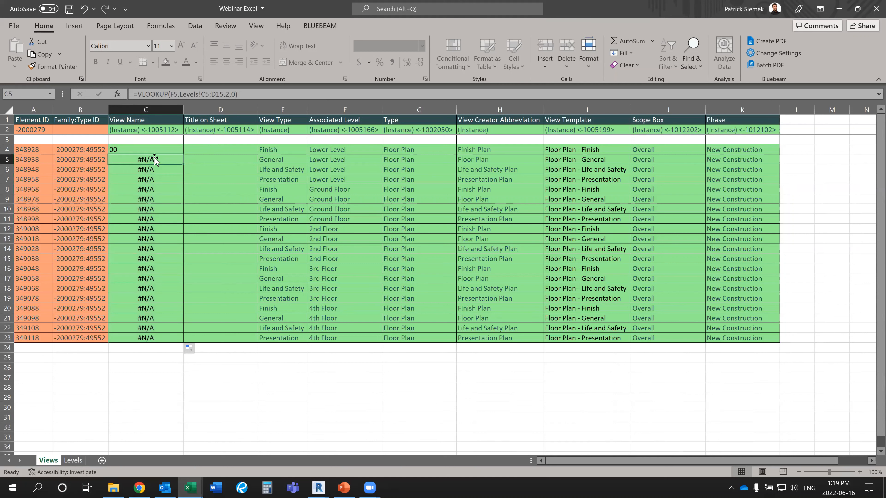
pyautogui.click(156, 150)
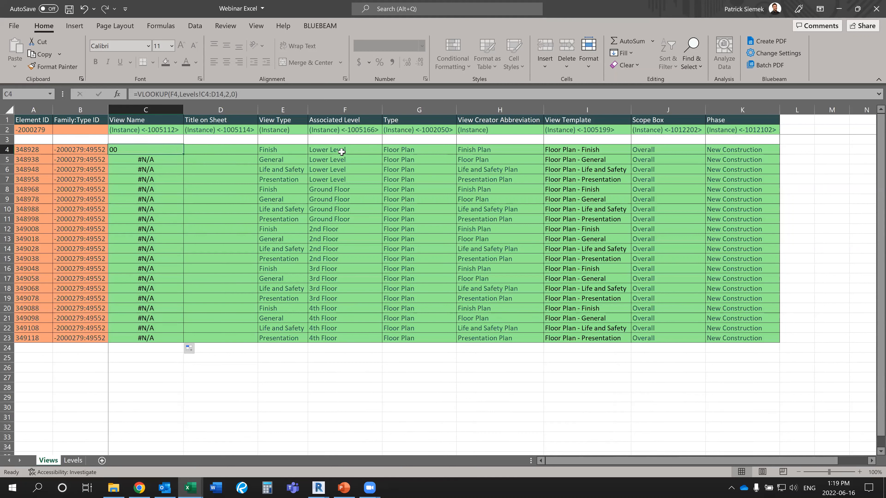
pyautogui.click(166, 159)
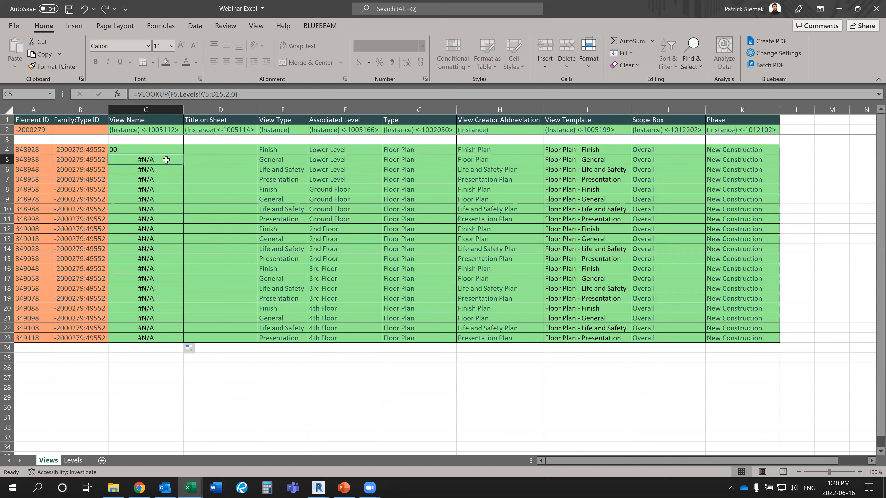
# Step: Lock the rows of the VLOOKUP table array in C4 as C$4:D$14 and fill the formula down to C23
pyautogui.click(168, 150)
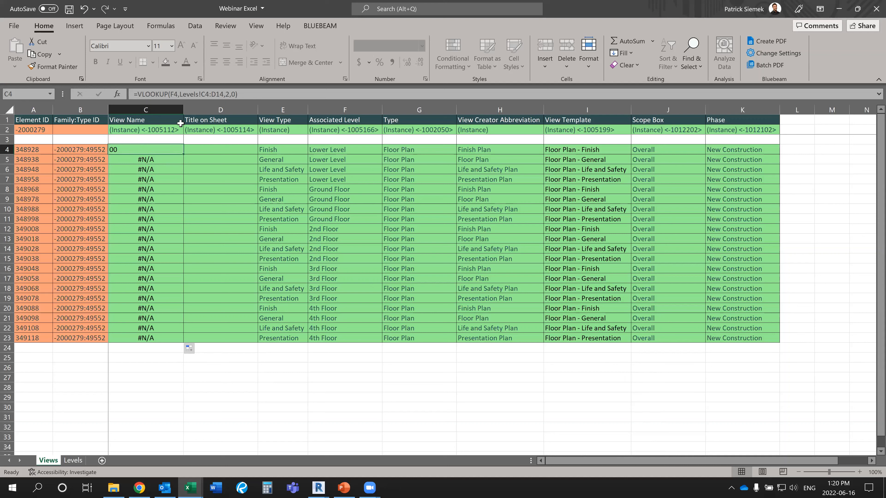
pyautogui.click(212, 94)
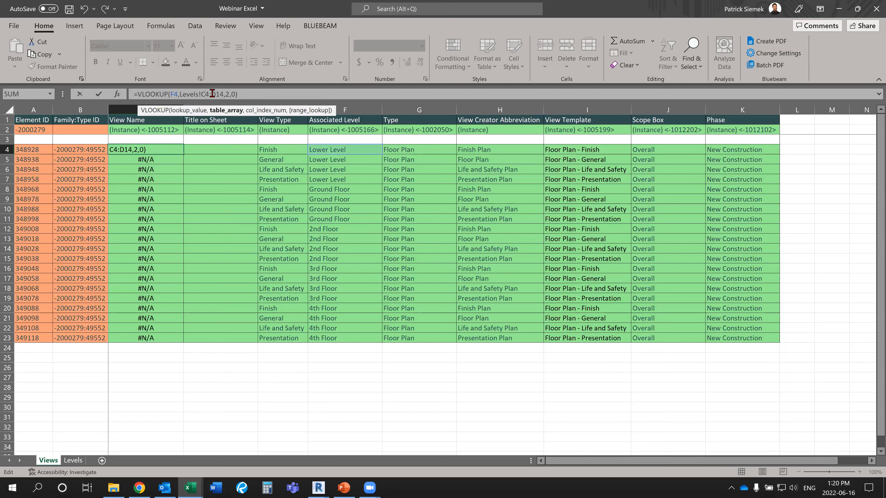
pyautogui.write('$4:D$')
pyautogui.press('Return')
pyautogui.click(168, 150)
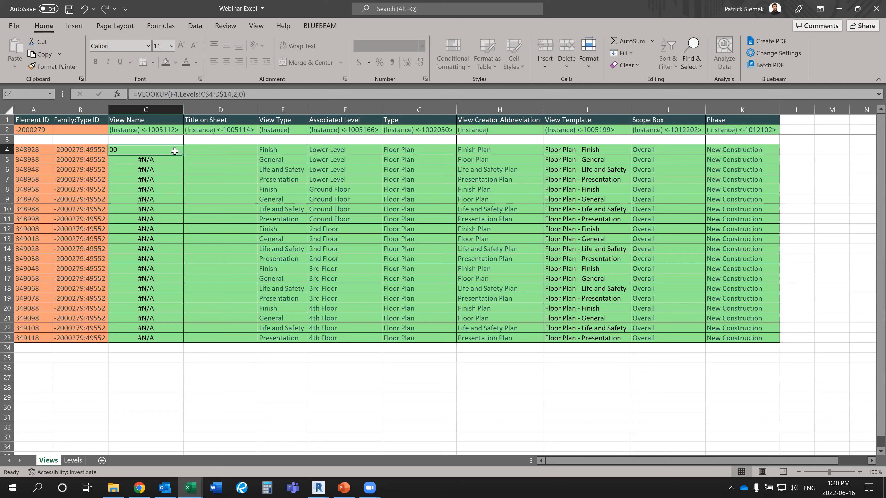
pyautogui.moveTo(184, 154); pyautogui.dragTo(183, 342)
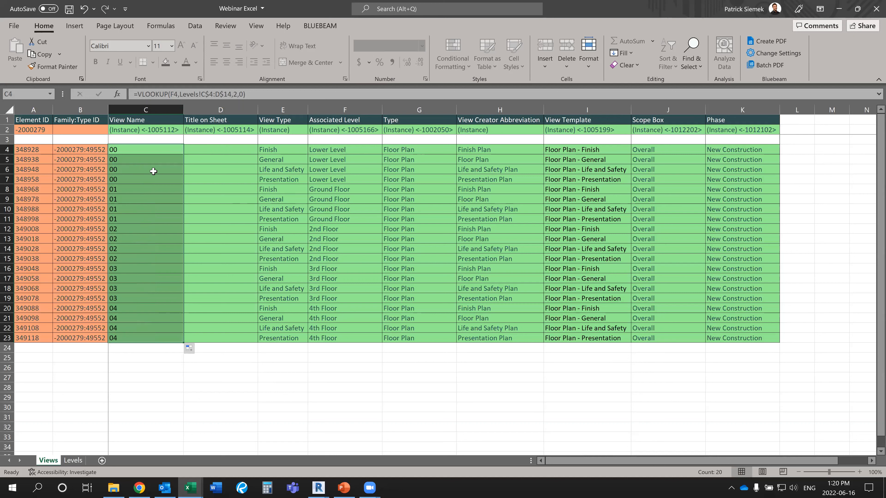
# Step: Append the separator " - " to the VLOOKUP formula in C4 and fill it down to C23
pyautogui.click(256, 94)
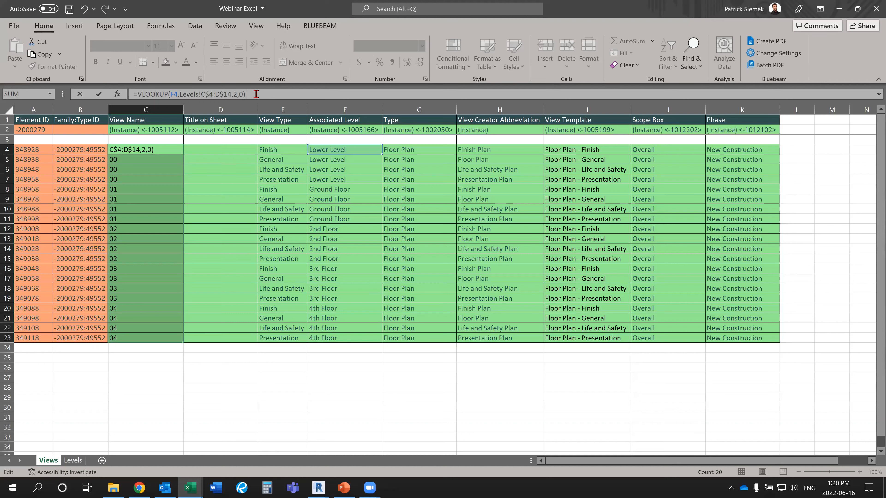
pyautogui.write('&" -')
pyautogui.press('Return')
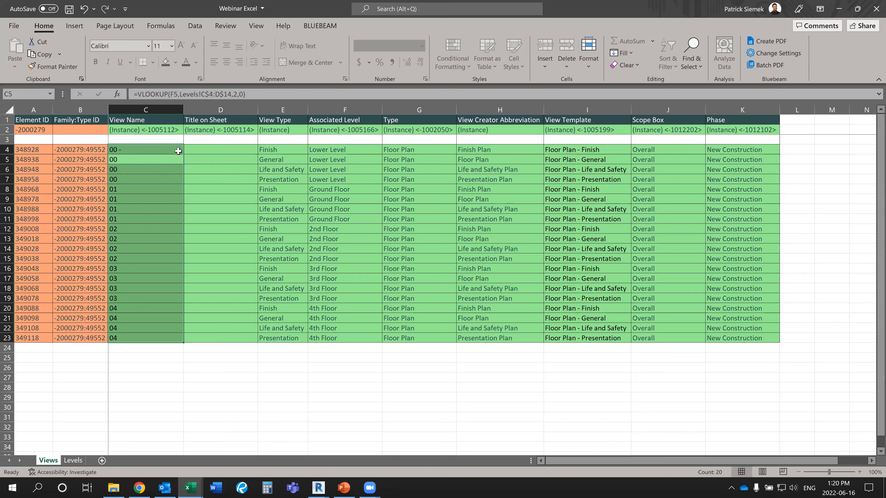
pyautogui.click(170, 150)
pyautogui.moveTo(183, 154); pyautogui.dragTo(177, 345)
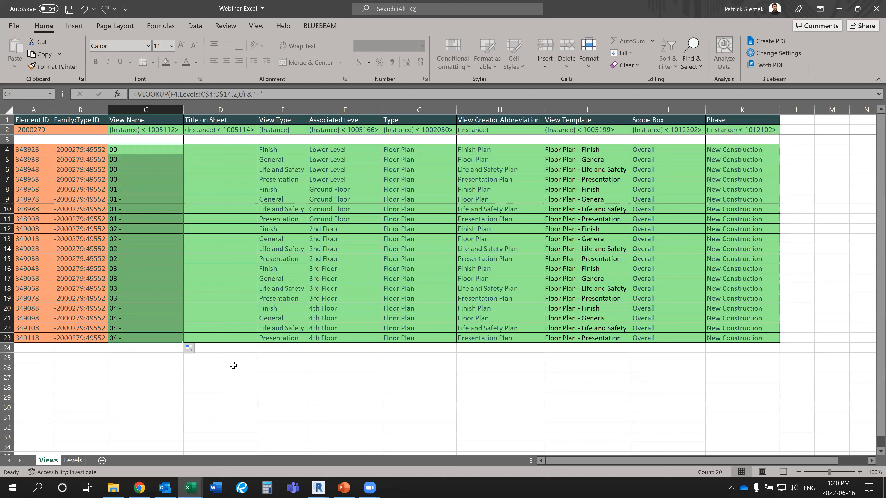
# Step: Append an IF function to the C4 formula that tests whether View Creator Abbreviation cell H4 is empty
pyautogui.click(155, 148)
pyautogui.click(279, 93)
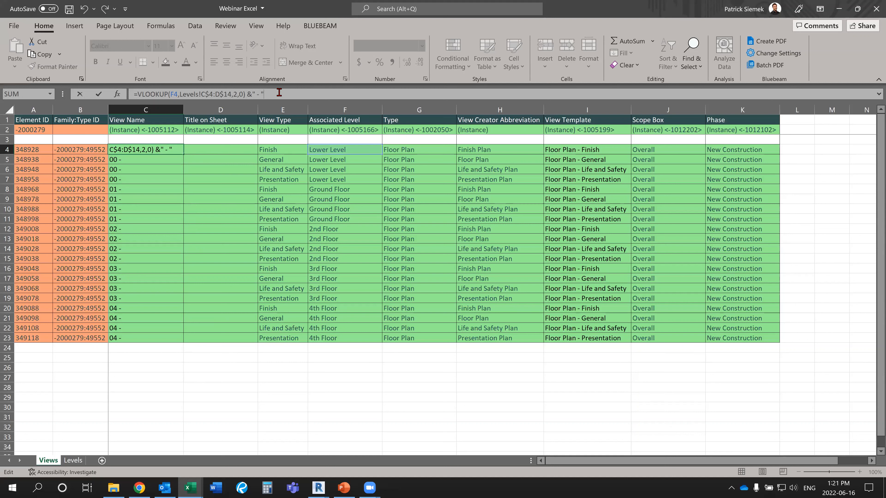
pyautogui.write('&')
pyautogui.press('BackSpace')
pyautogui.write('if(')
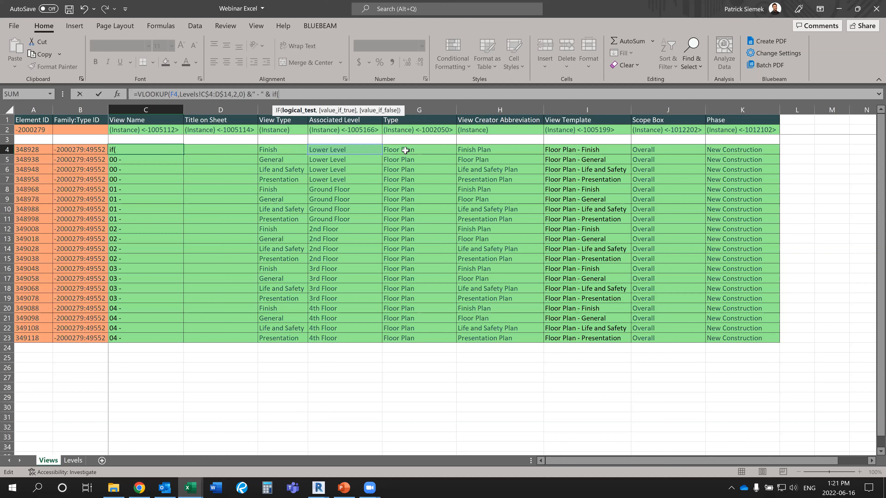
pyautogui.click(478, 150)
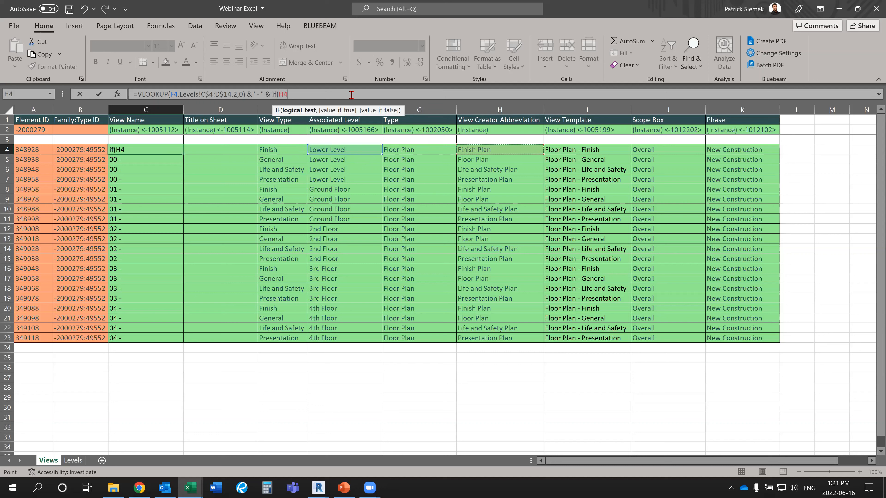
pyautogui.write('="",')
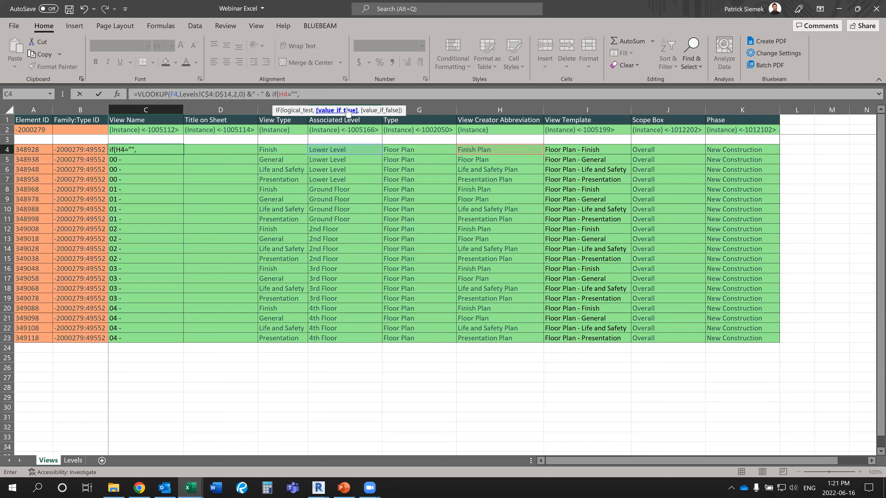
# Step: Complete the IF with E4 as the true value and H4 as the false value, and fill the formula down to C23
pyautogui.click(281, 150)
pyautogui.write(',')
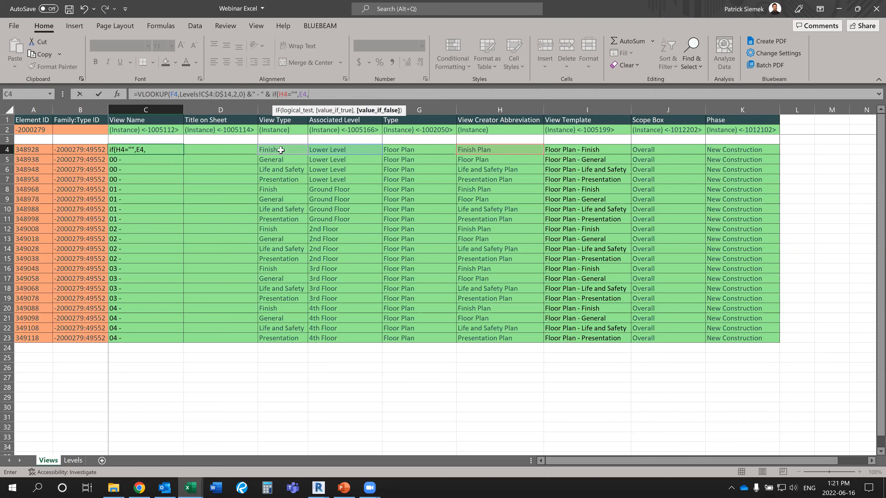
pyautogui.click(478, 150)
pyautogui.write(')')
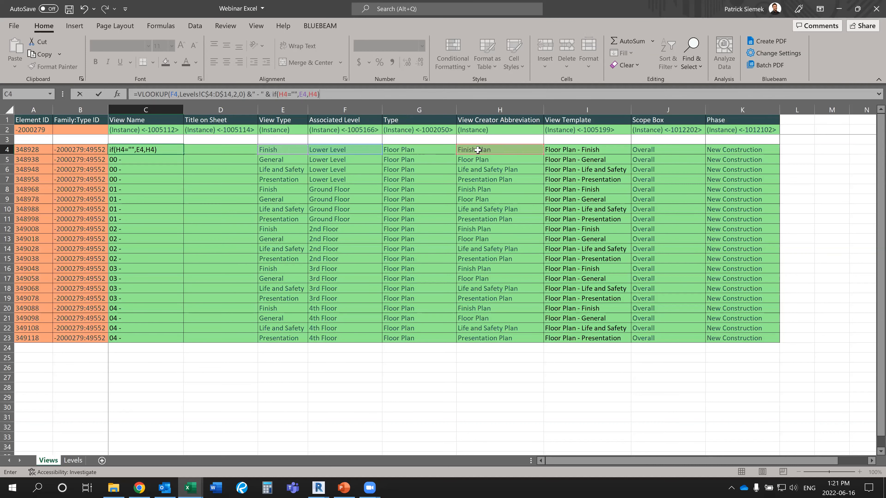
pyautogui.press('Return')
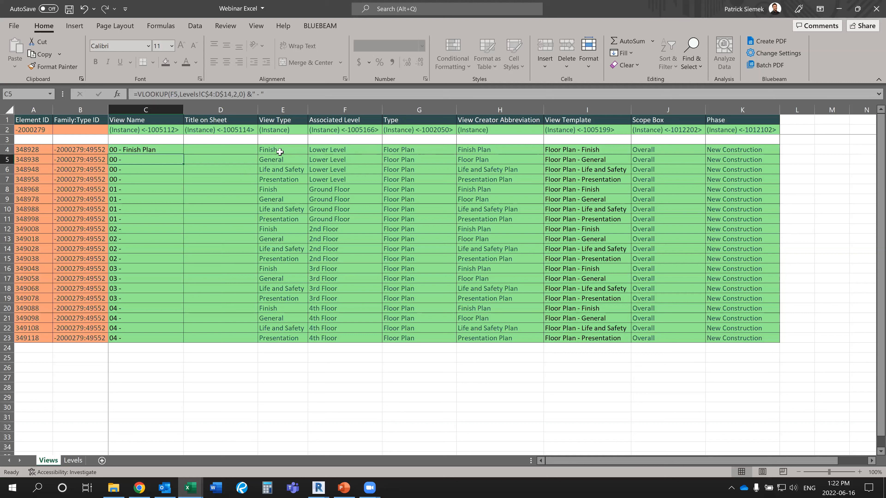
pyautogui.click(169, 152)
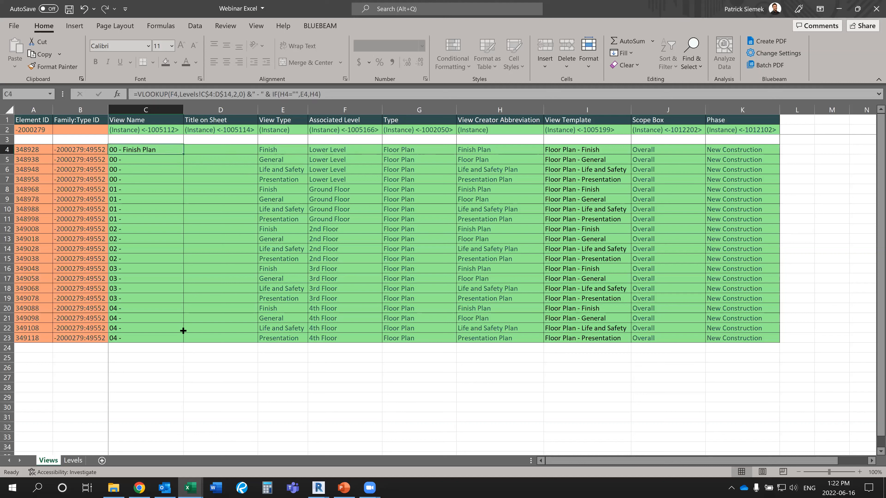
pyautogui.moveTo(184, 331); pyautogui.dragTo(183, 344)
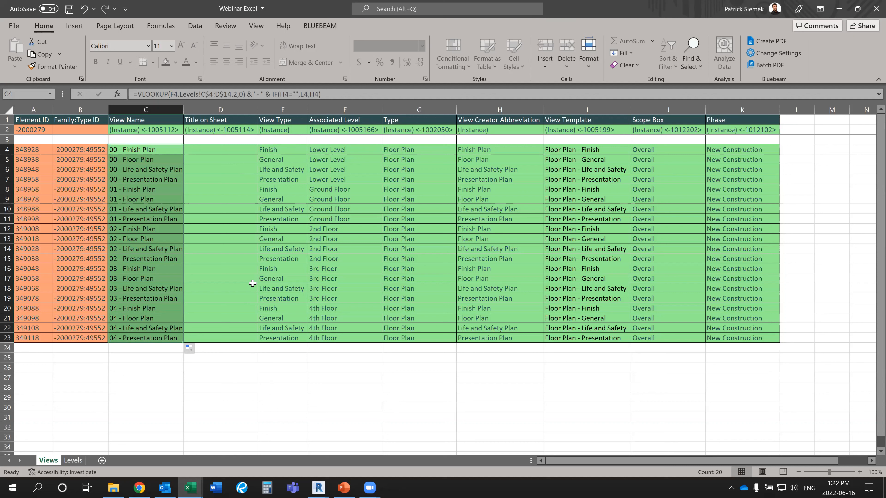
# Step: Append a second IF to the C4 formula, testing whether Scope Box cell J4 equals "None" and returning empty text if true
pyautogui.click(333, 95)
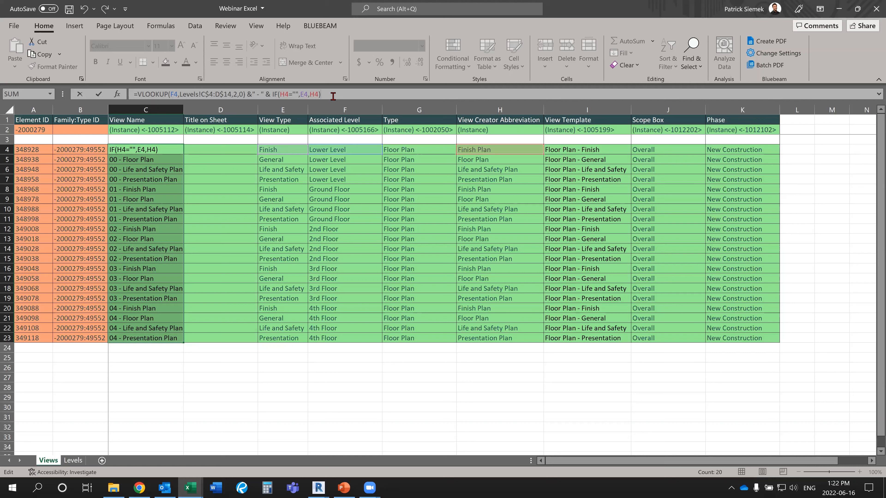
pyautogui.write('&i')
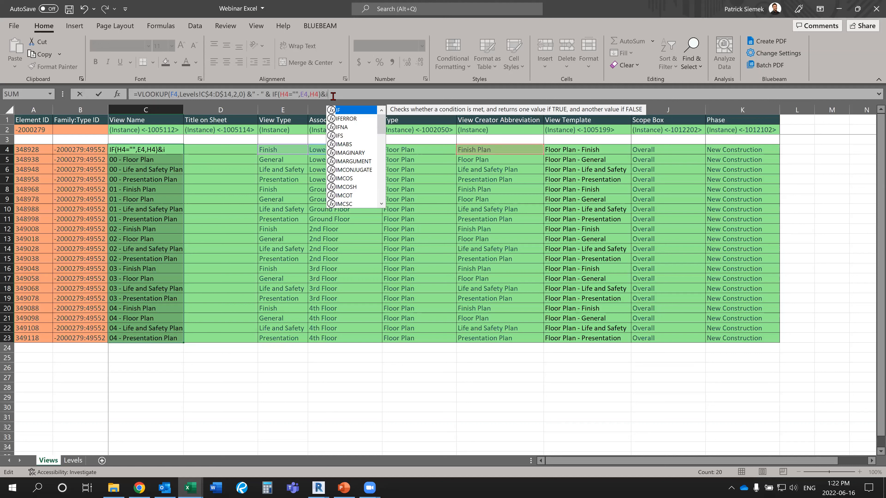
pyautogui.write('f(')
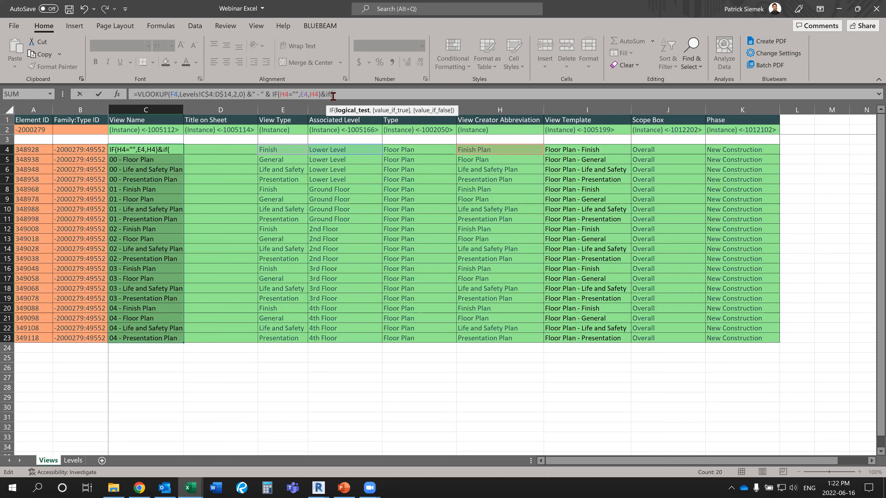
pyautogui.click(652, 151)
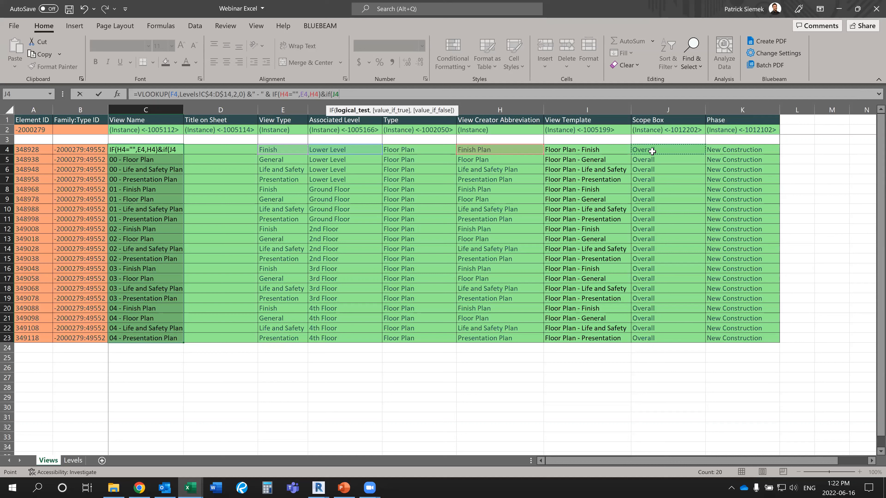
pyautogui.write('="None')
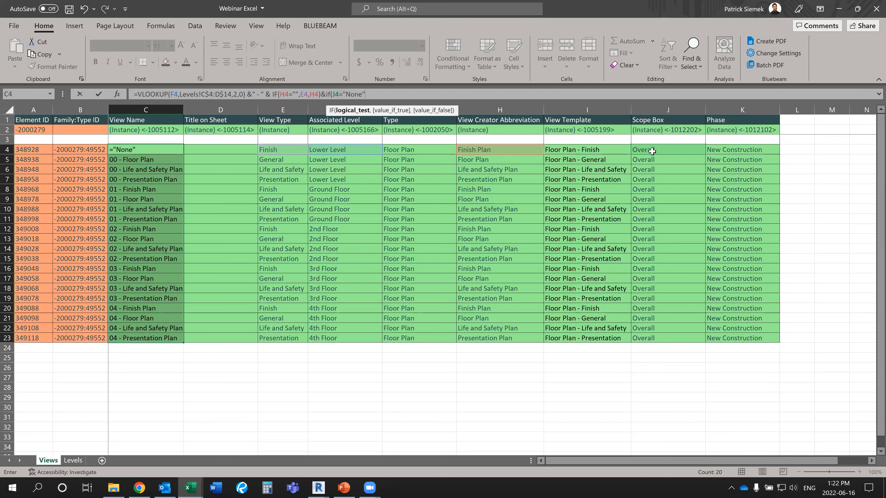
pyautogui.write('",""')
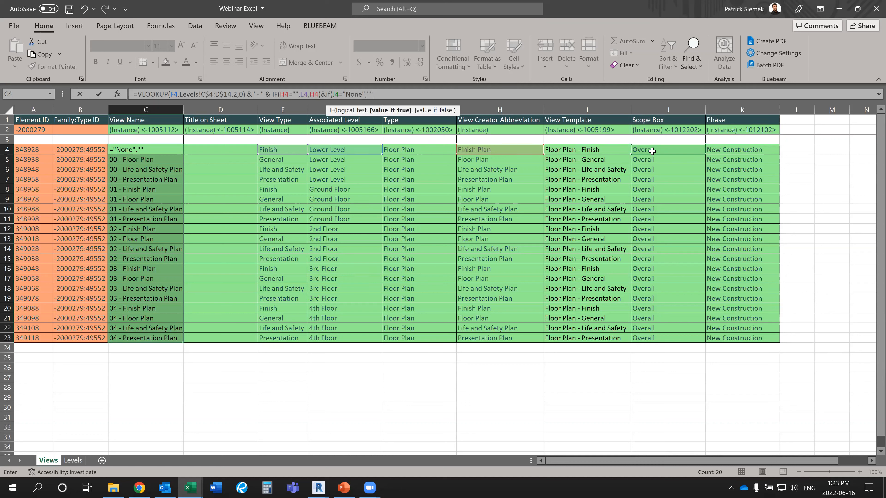
pyautogui.press('BackSpace')
pyautogui.write('",')
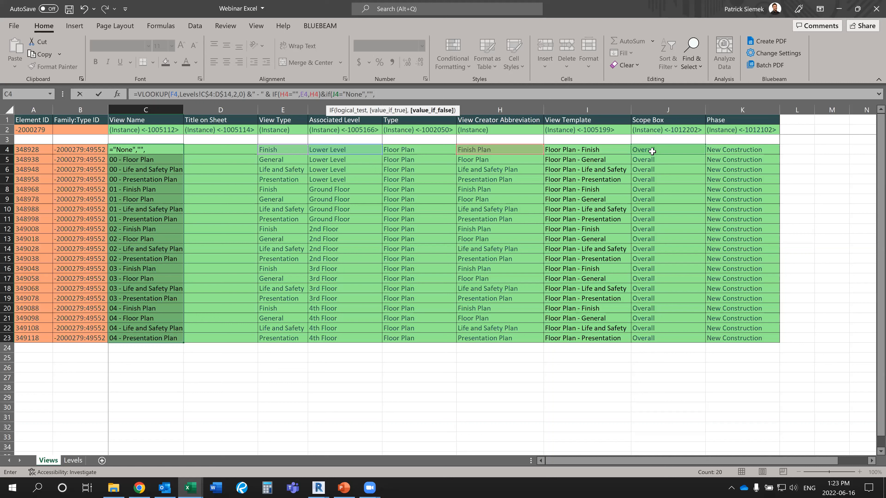
# Step: Complete the second IF with "-" as its value if false and enter the formula in C4
pyautogui.write('"-_')
pyautogui.write('"-')
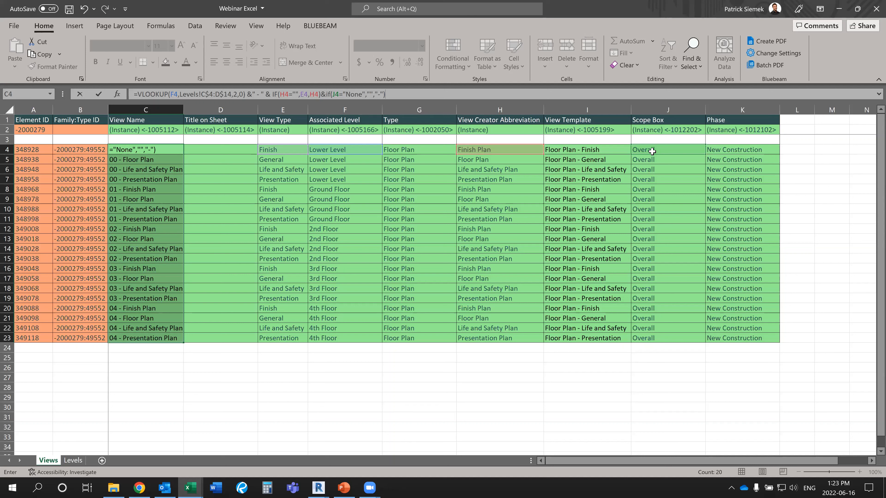
pyautogui.press('Return')
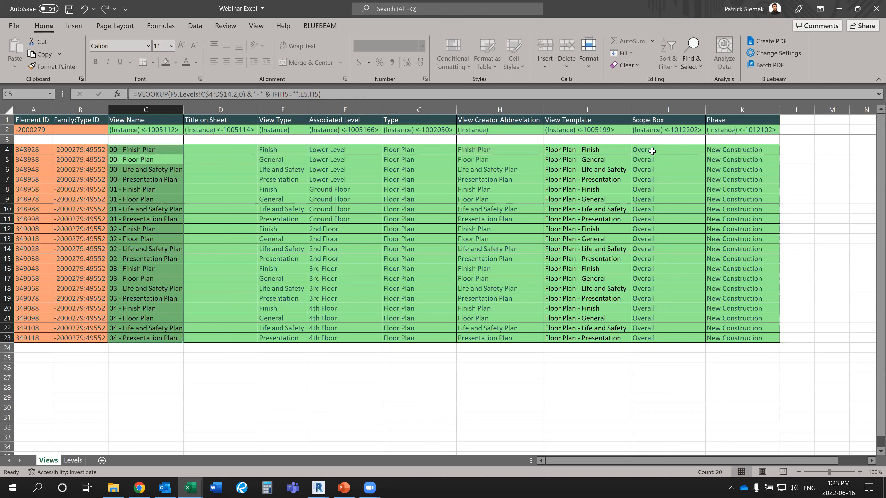
# Step: Replace the "-" false value of the second IF in C4 with Scope Box cell J4
pyautogui.click(163, 162)
pyautogui.click(161, 152)
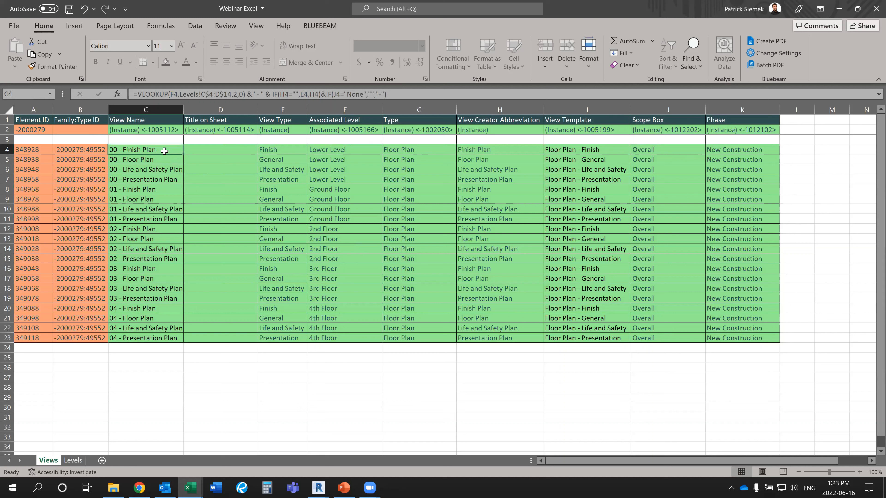
pyautogui.click(327, 93)
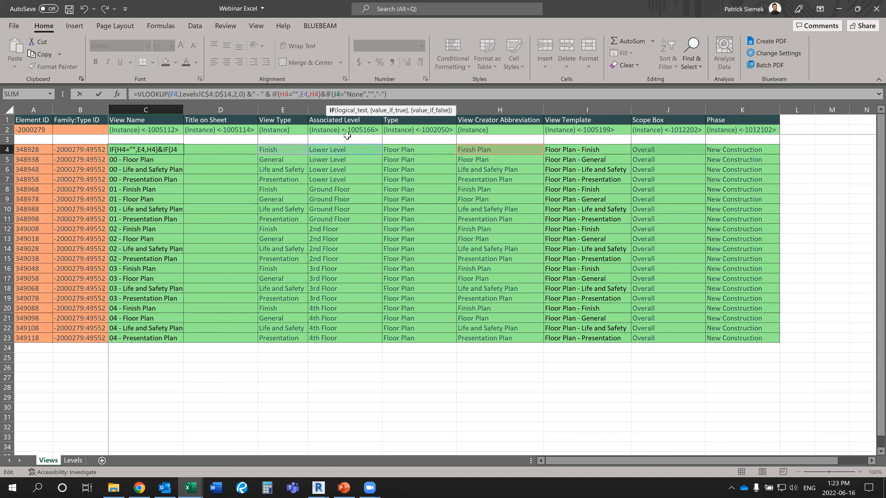
pyautogui.click(336, 94)
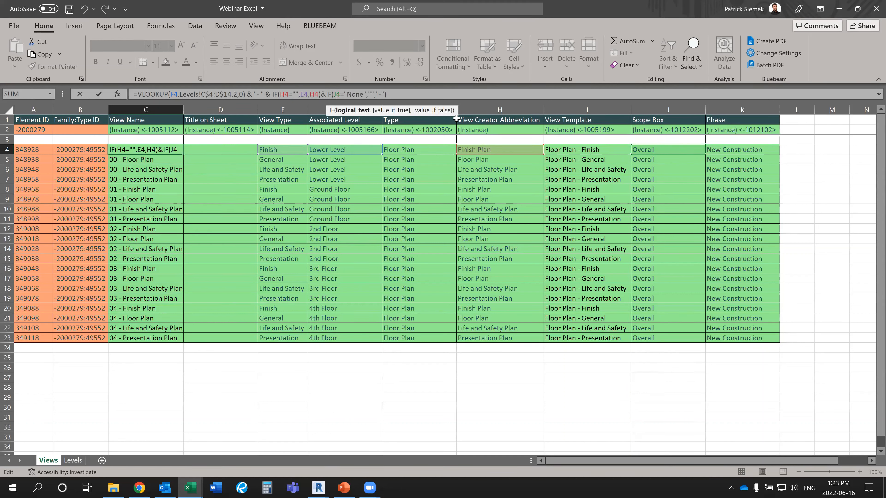
pyautogui.click(384, 93)
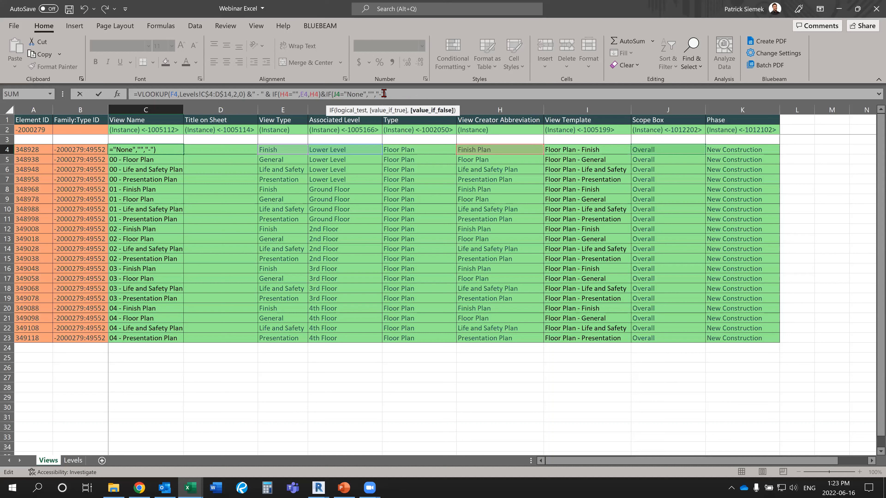
pyautogui.press('BackSpace')
pyautogui.press('BackSpace')
pyautogui.press('BackSpace')
pyautogui.click(648, 150)
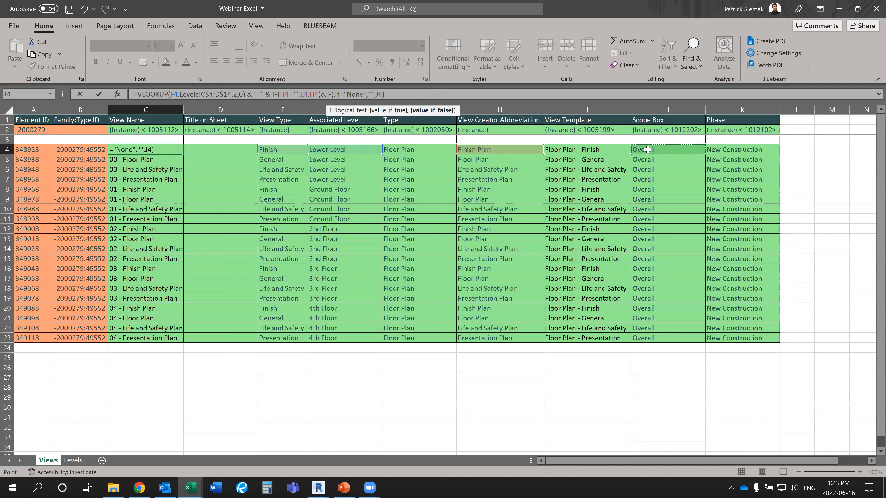
pyautogui.press('Return')
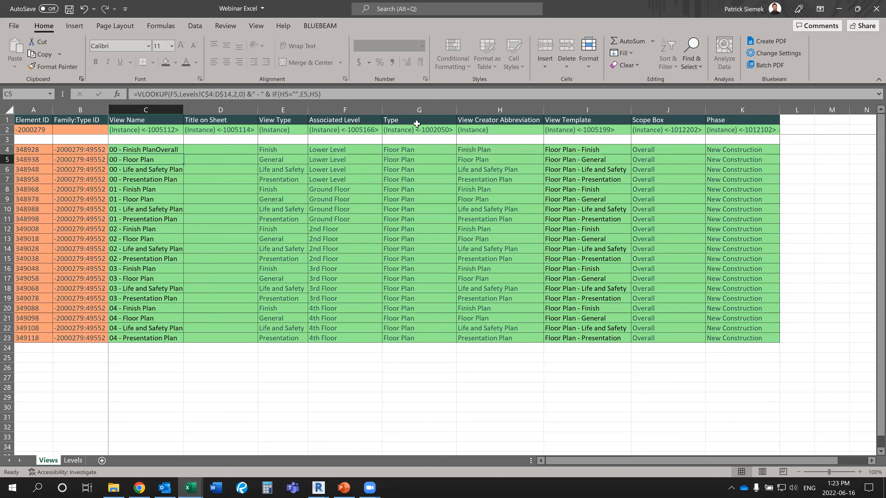
pyautogui.click(311, 95)
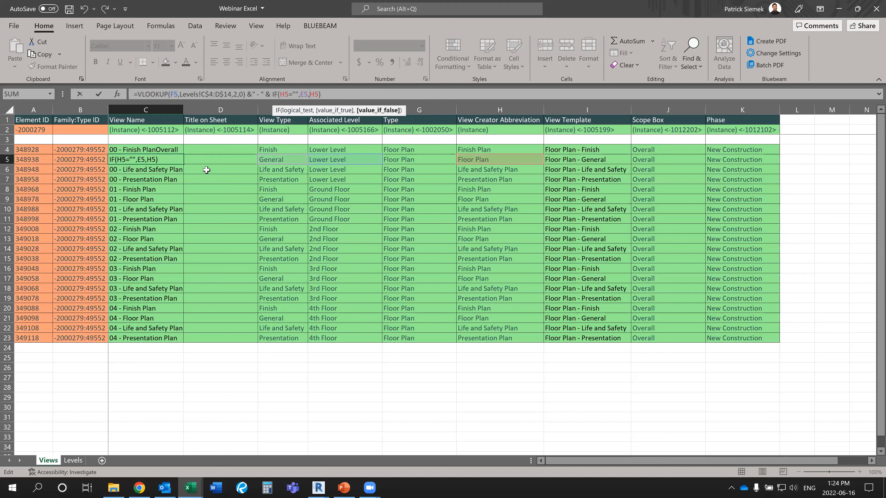
pyautogui.click(272, 93)
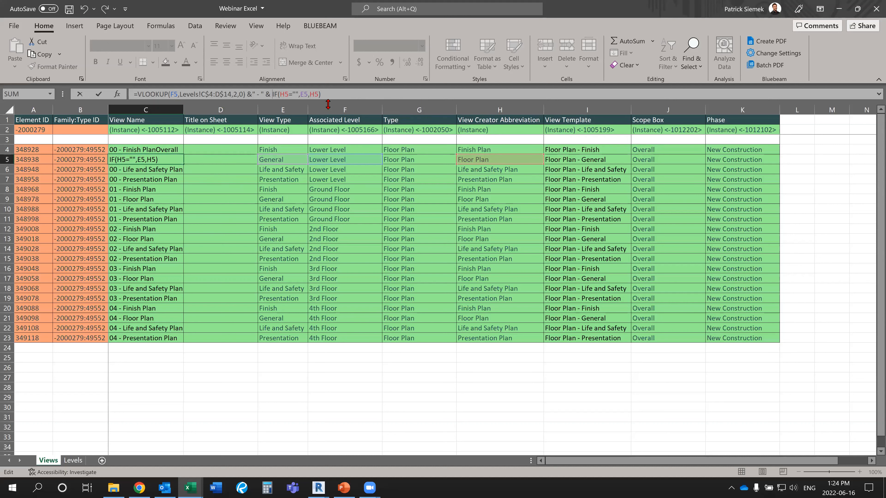
pyautogui.write('" - "')
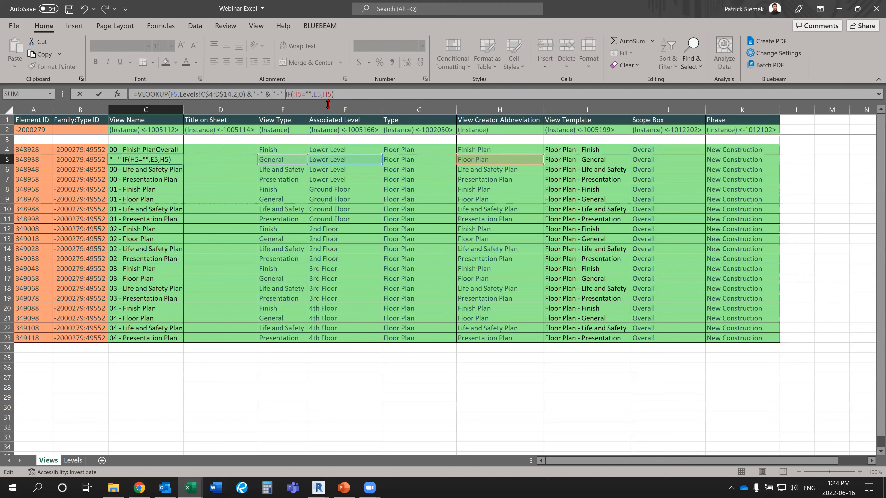
pyautogui.write(' &')
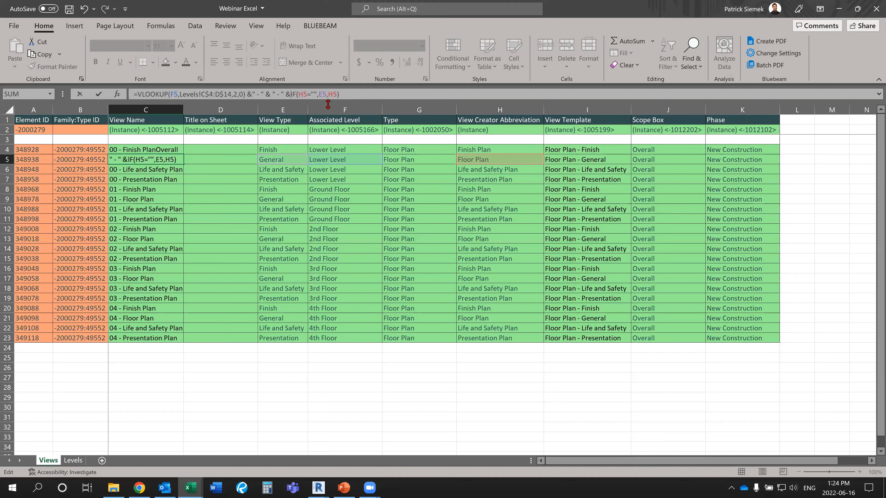
pyautogui.press('Return')
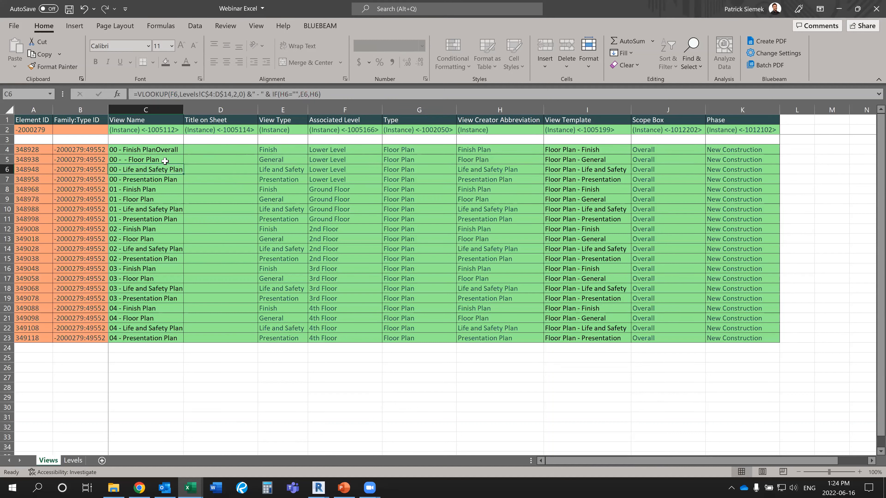
pyautogui.hotkey('ctrl', 'z')
# Step: Insert a " - " separator before the Scope Box IF in the C4 formula and fill the formula down to C23
pyautogui.click(158, 150)
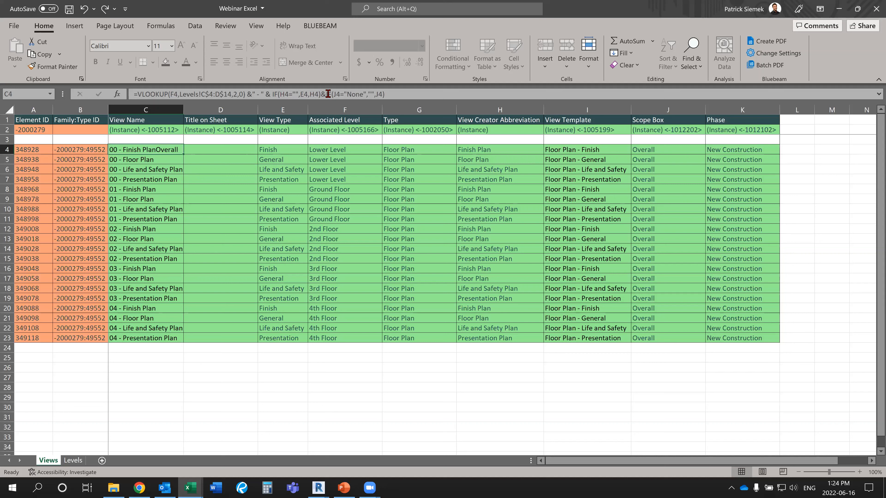
pyautogui.click(341, 95)
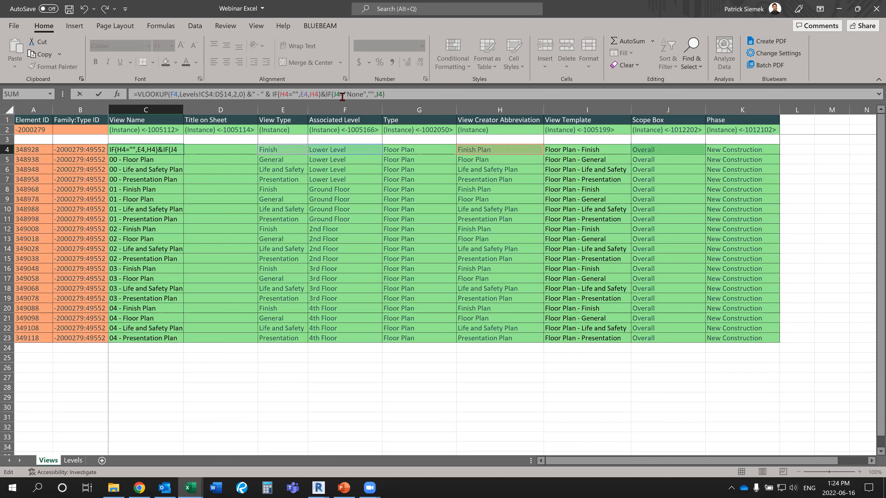
pyautogui.write('" - " ')
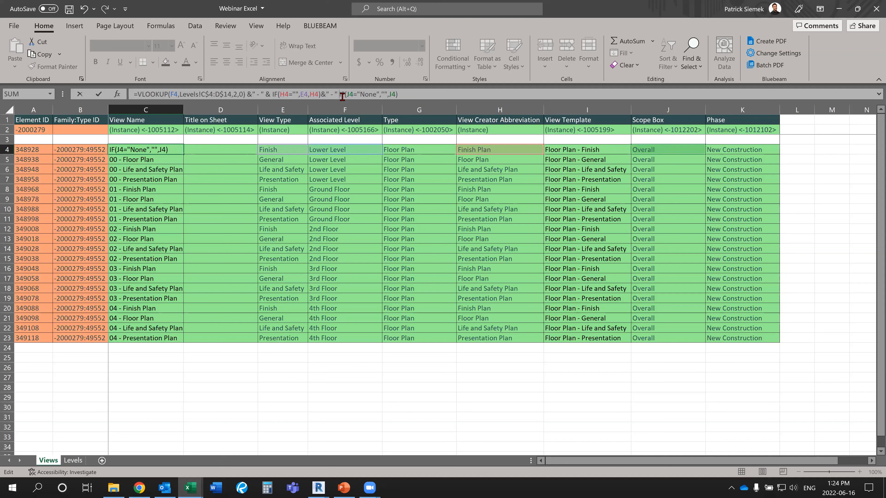
pyautogui.write('&')
pyautogui.press('Return')
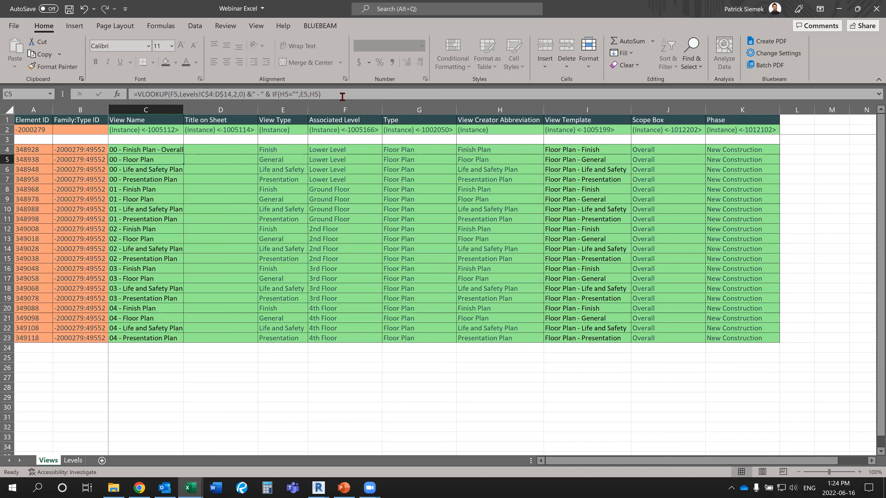
pyautogui.click(160, 149)
pyautogui.moveTo(183, 154); pyautogui.dragTo(231, 371)
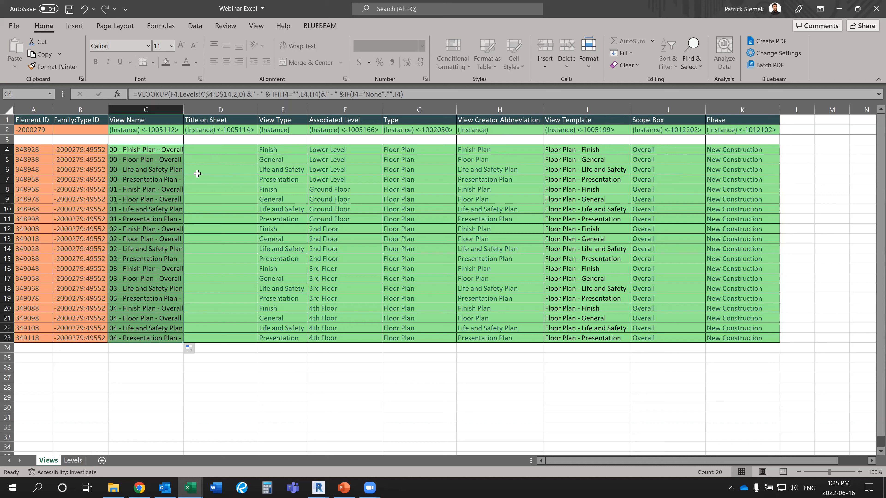
# Step: Start an IF formula in Title on Sheet cell D4 testing whether View Creator Abbreviation cell H4 equals "Working Plan"
pyautogui.click(212, 154)
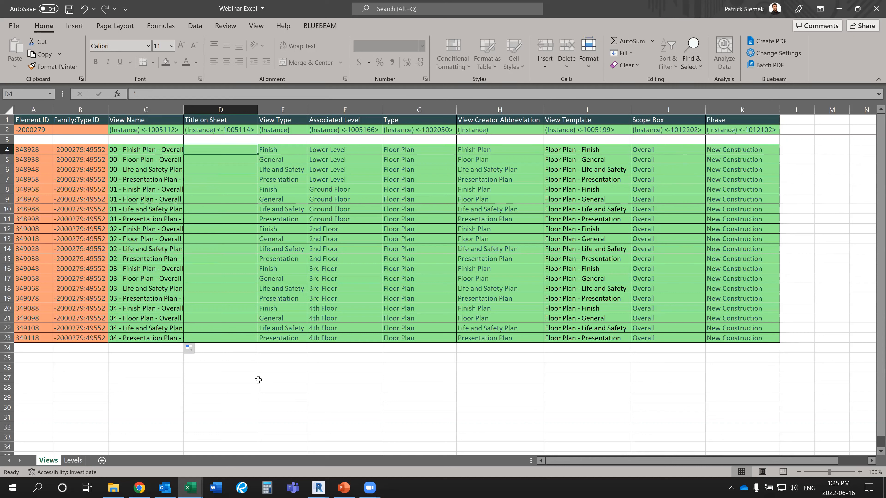
pyautogui.write('=')
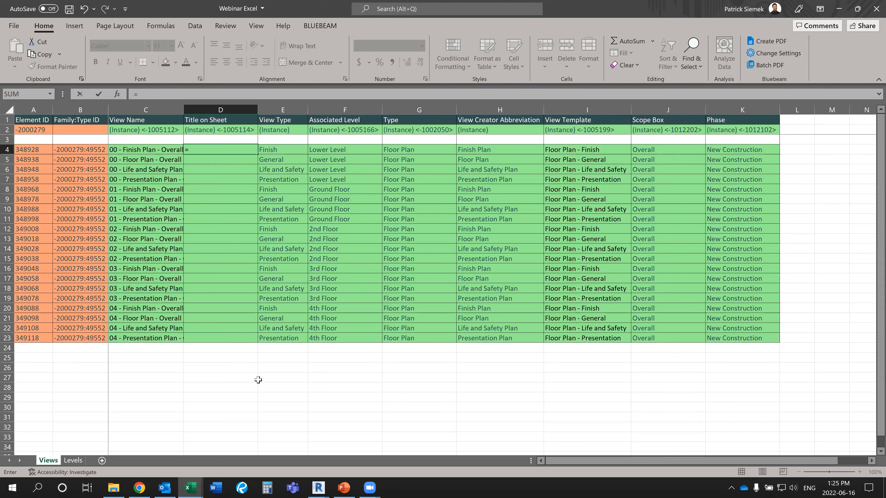
pyautogui.write('if(')
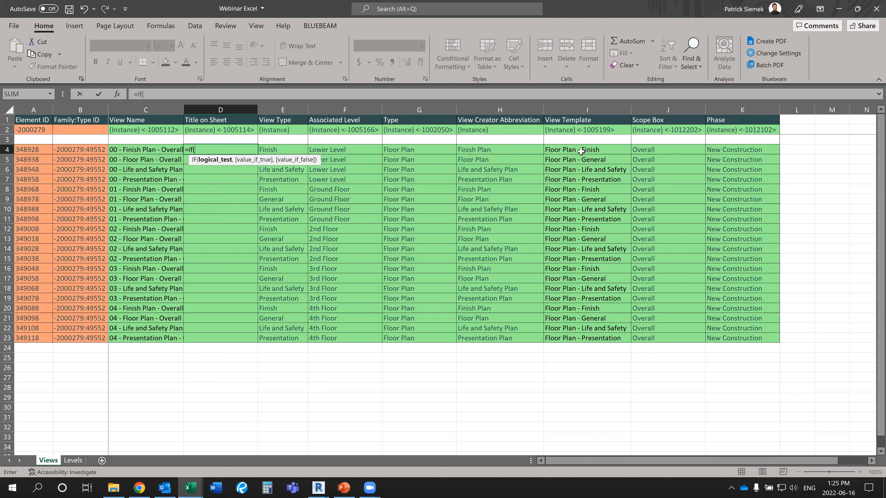
pyautogui.click(509, 150)
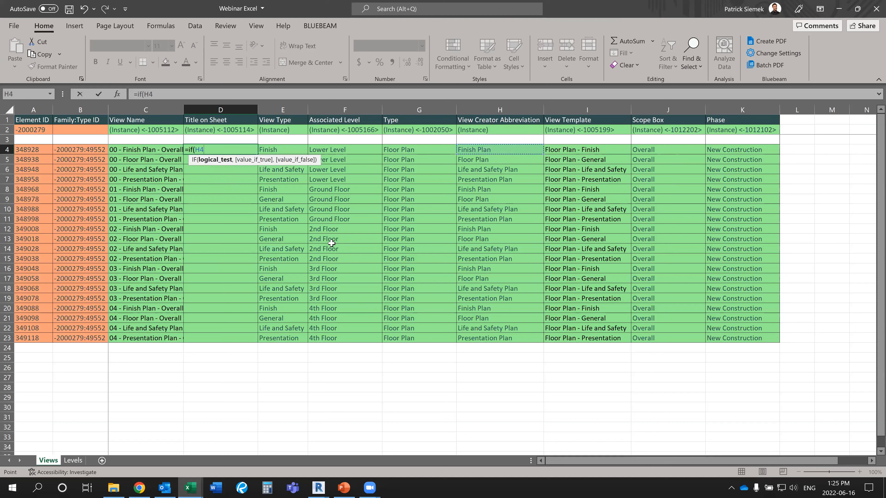
pyautogui.write('="Working Plan')
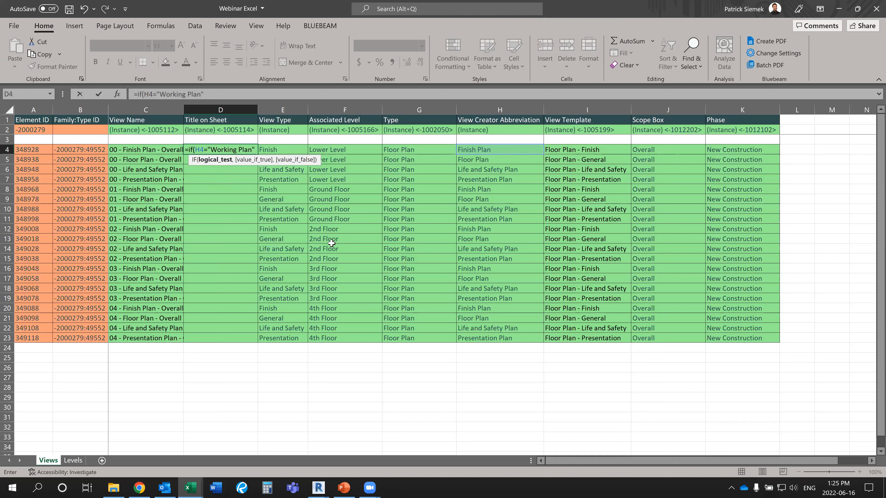
# Step: Complete the D4 IF with DO NOT PLACE ON SHEET if true and View Template cell I4 if false, accepting the suggested formula correction
pyautogui.write('", DO NOT PLACE')
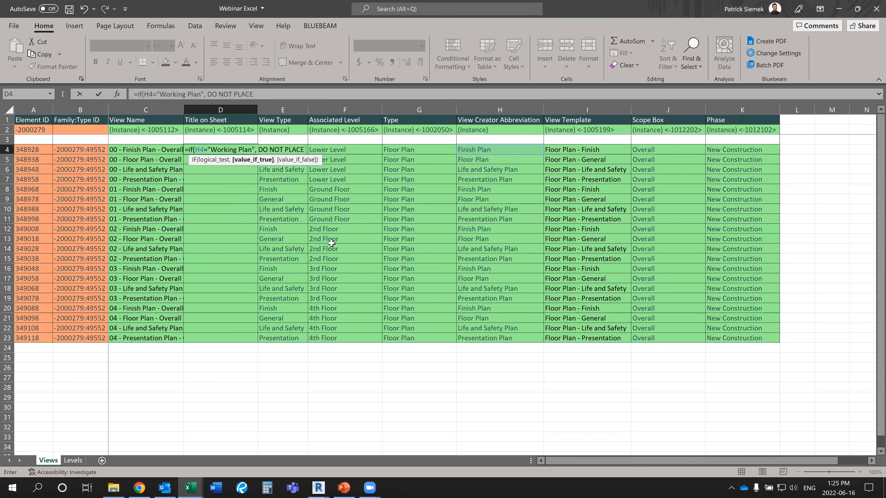
pyautogui.write(' ON SHEET')
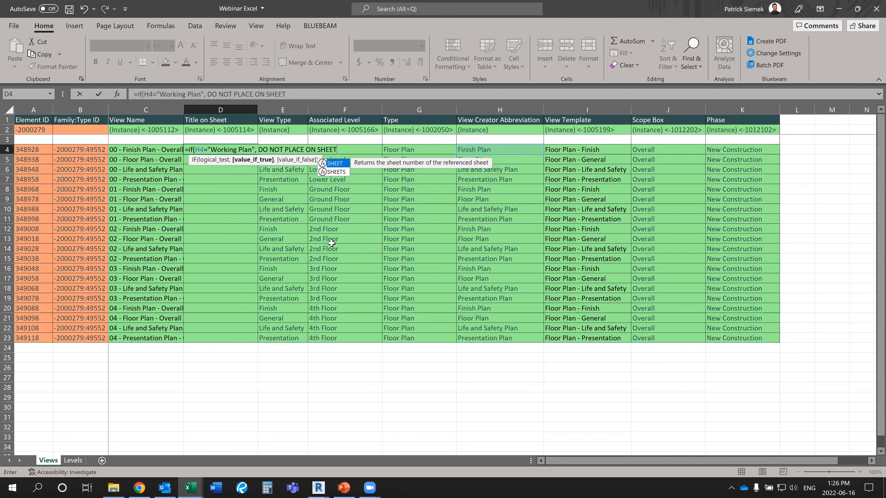
pyautogui.write('",')
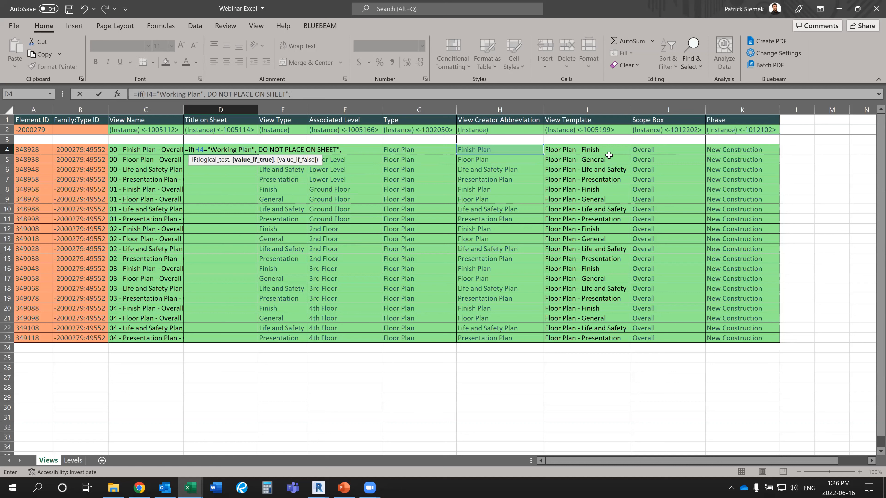
pyautogui.click(583, 150)
pyautogui.write(')')
pyautogui.press('Return')
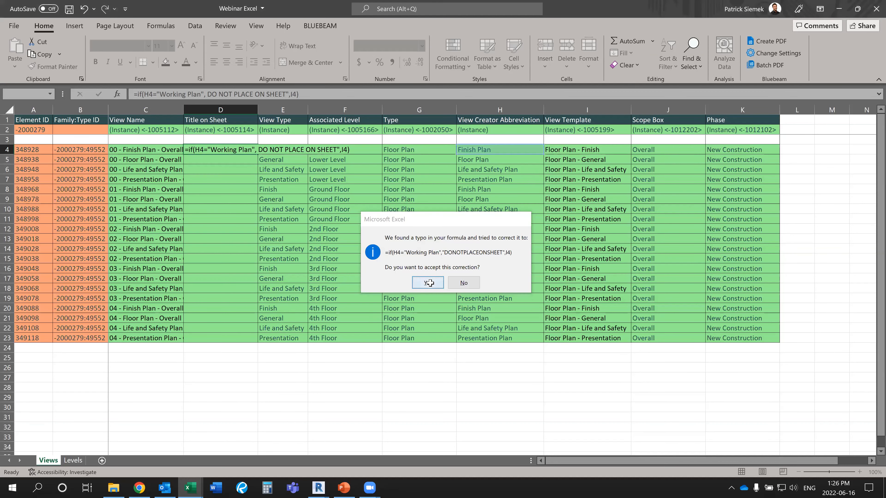
pyautogui.click(428, 283)
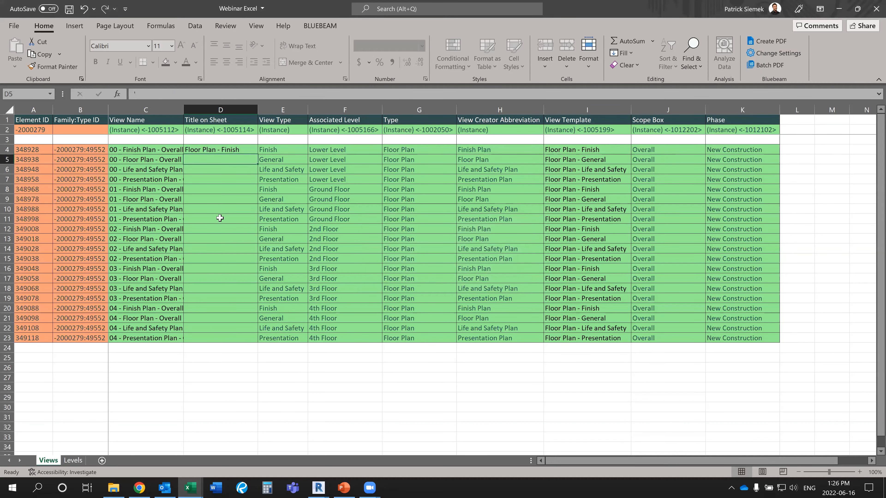
# Step: Prefix the IF in the D4 formula with Associated Level cell F4, joined by an ampersand
pyautogui.click(213, 149)
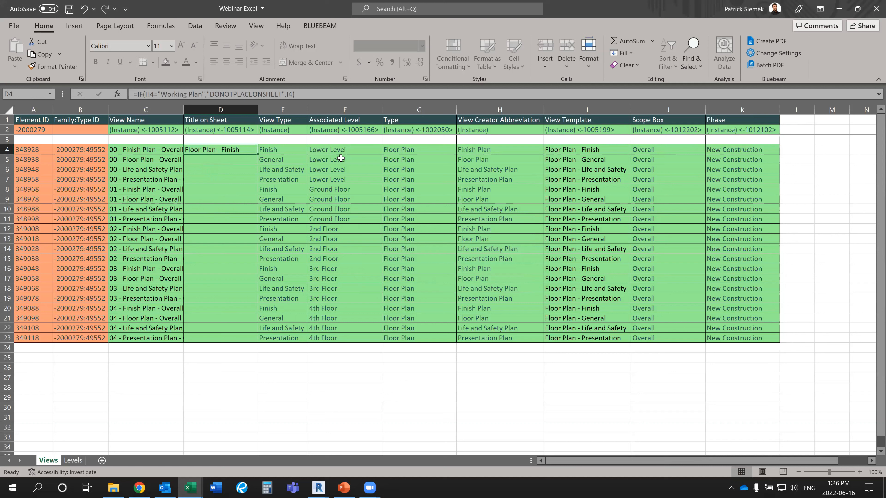
pyautogui.click(137, 94)
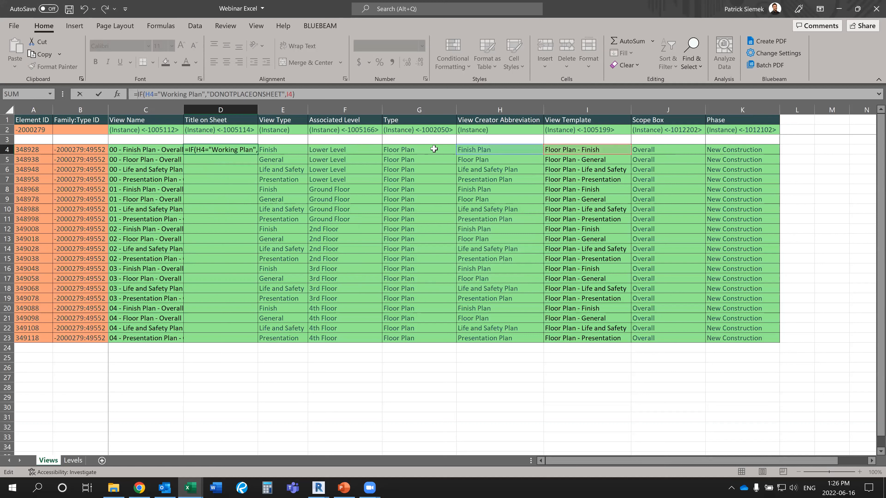
pyautogui.click(336, 150)
pyautogui.write('&')
pyautogui.press('Return')
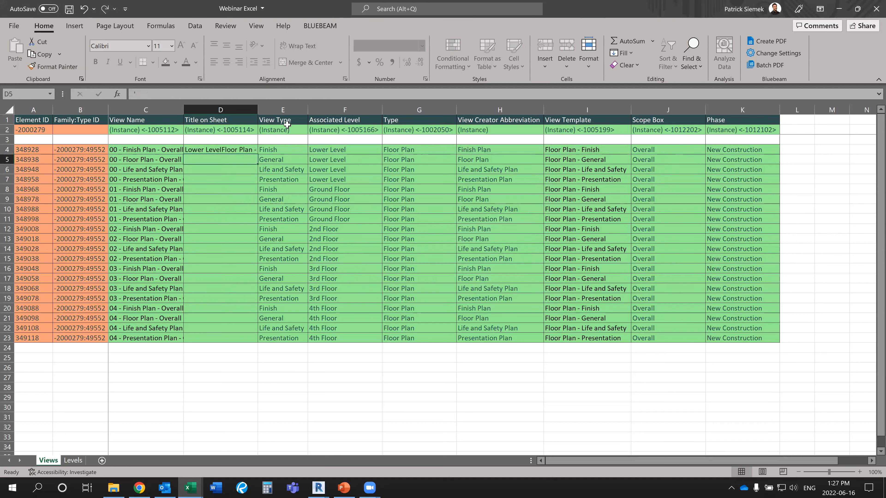
# Step: Insert a " - " separator between F4 and the IF in the D4 formula
pyautogui.click(228, 152)
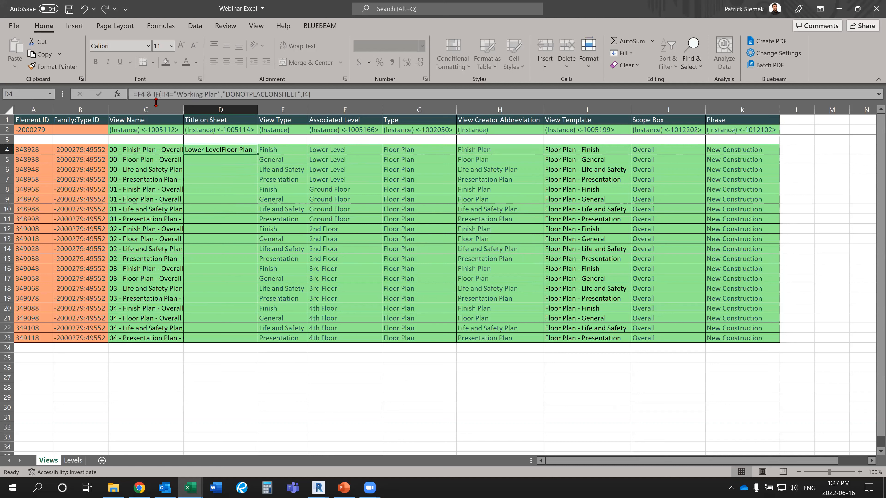
pyautogui.click(154, 94)
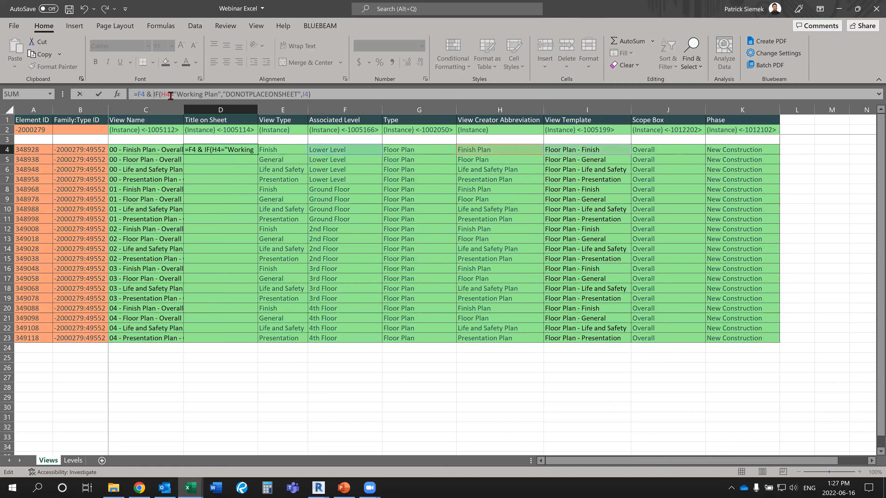
pyautogui.write('" - "')
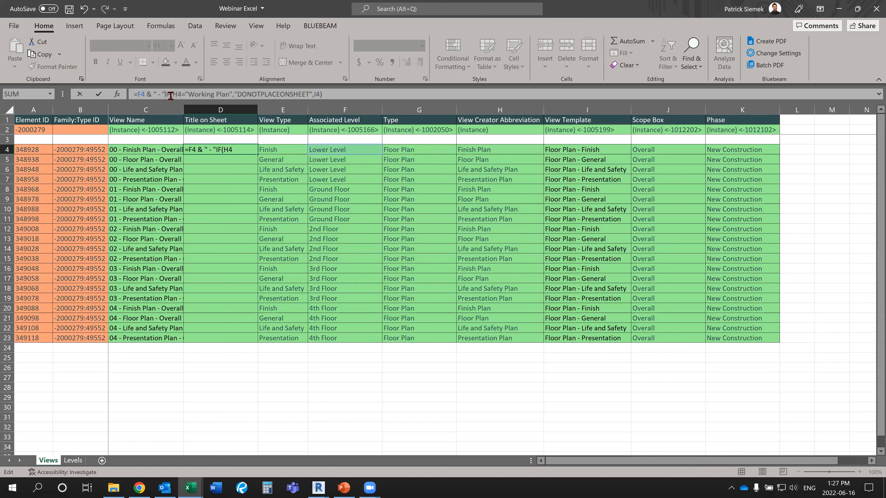
pyautogui.write(' &')
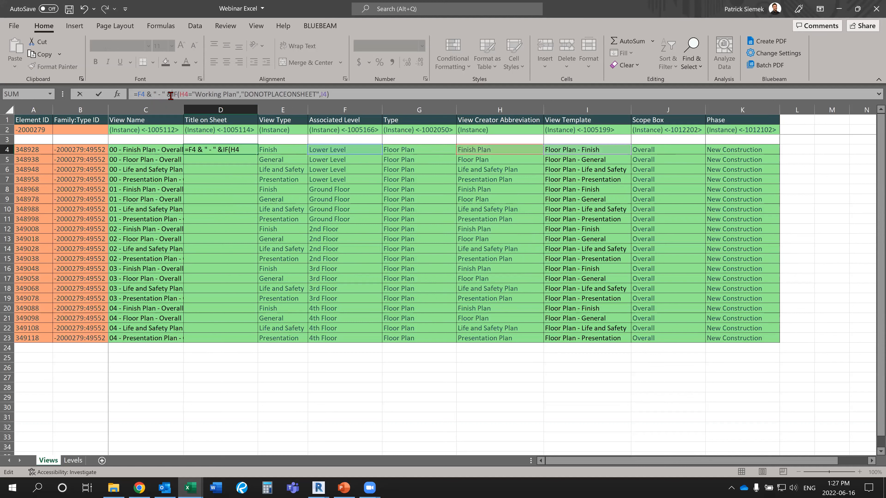
pyautogui.press('Return')
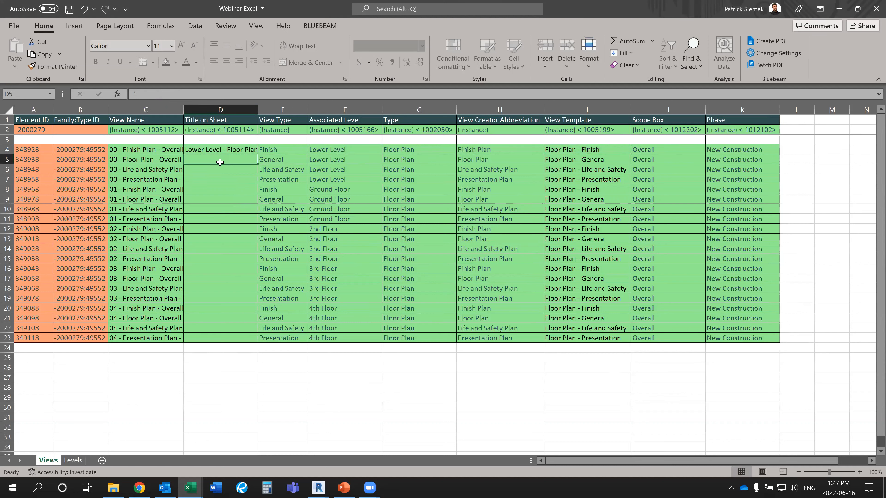
# Step: Reduce the " - " separator in the D4 formula to a single space
pyautogui.click(208, 149)
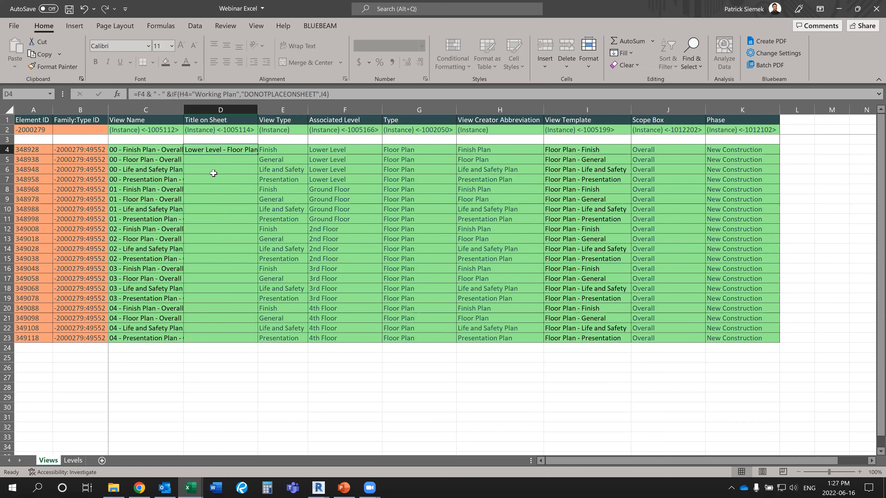
pyautogui.click(164, 96)
pyautogui.press('BackSpace')
pyautogui.press('BackSpace')
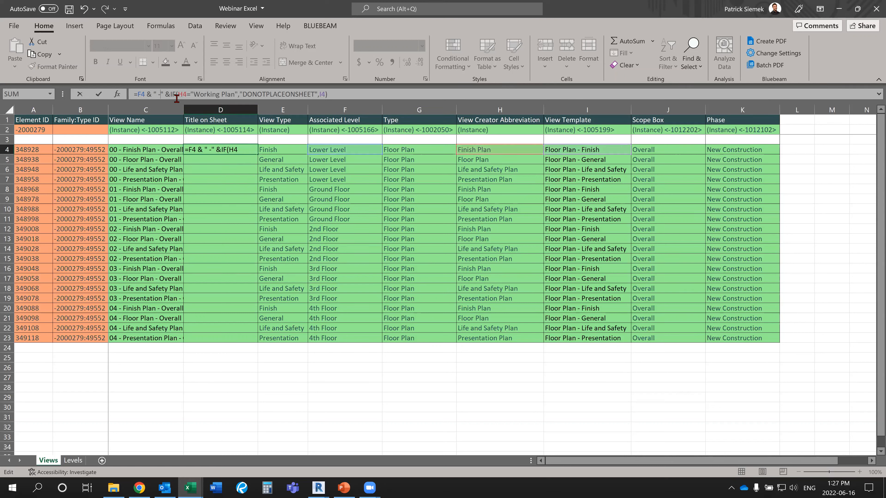
pyautogui.press('Return')
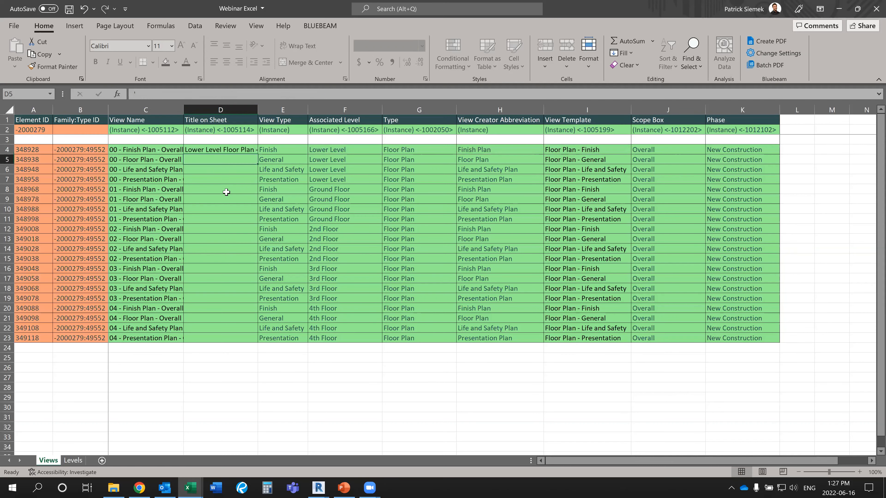
# Step: Add the missing spaces to the true value in the D4 formula so it reads "DO NOT PLACE ON SHEET"
pyautogui.click(237, 149)
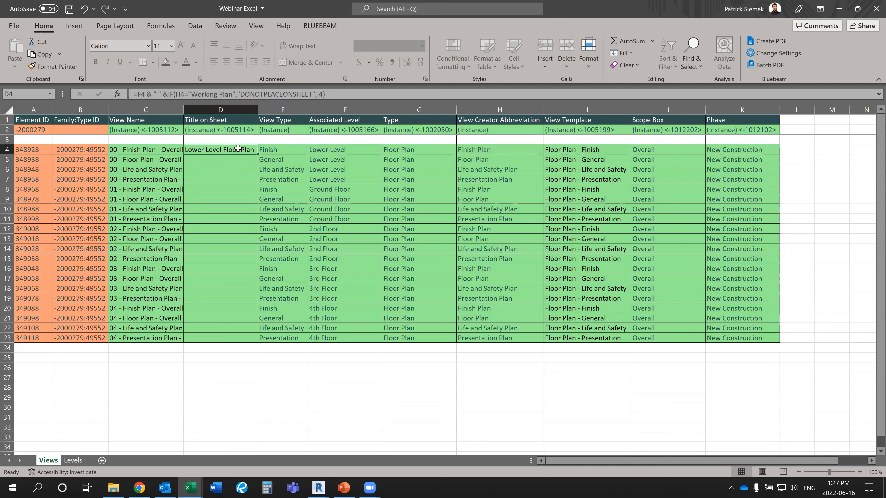
pyautogui.click(253, 95)
pyautogui.press('Right')
pyautogui.press('Right')
pyautogui.press('Right')
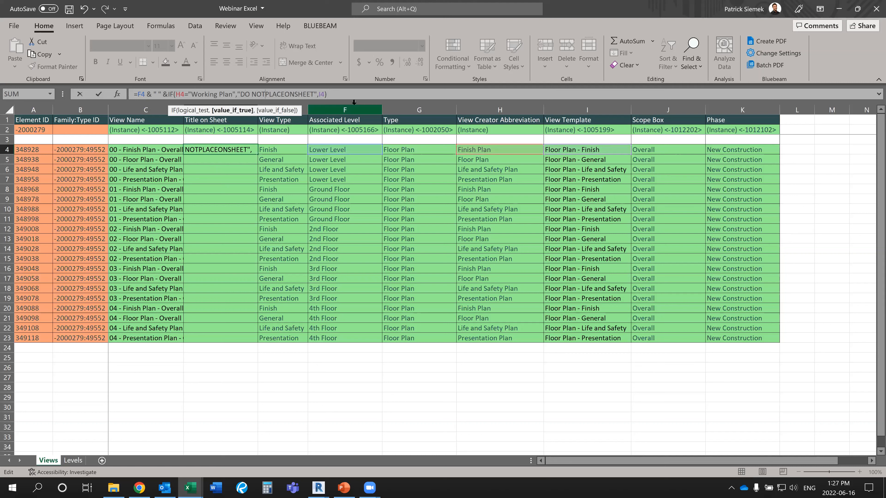
pyautogui.click(297, 94)
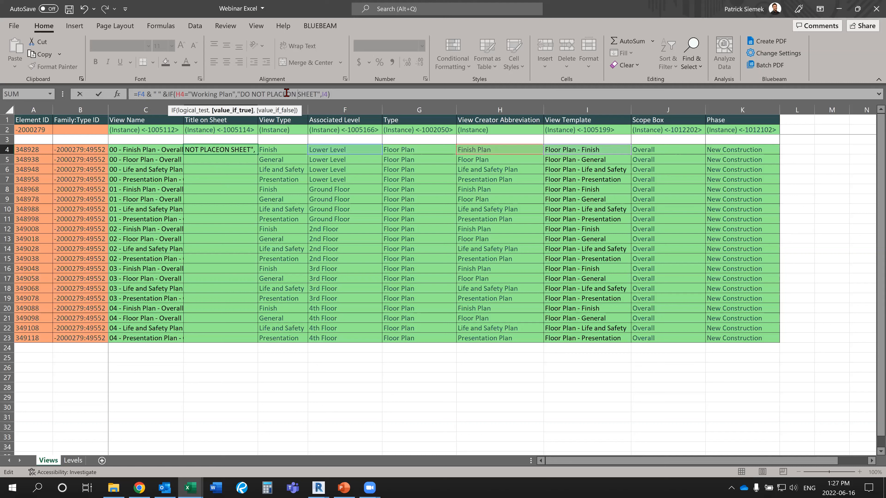
pyautogui.click(287, 94)
pyautogui.press('Return')
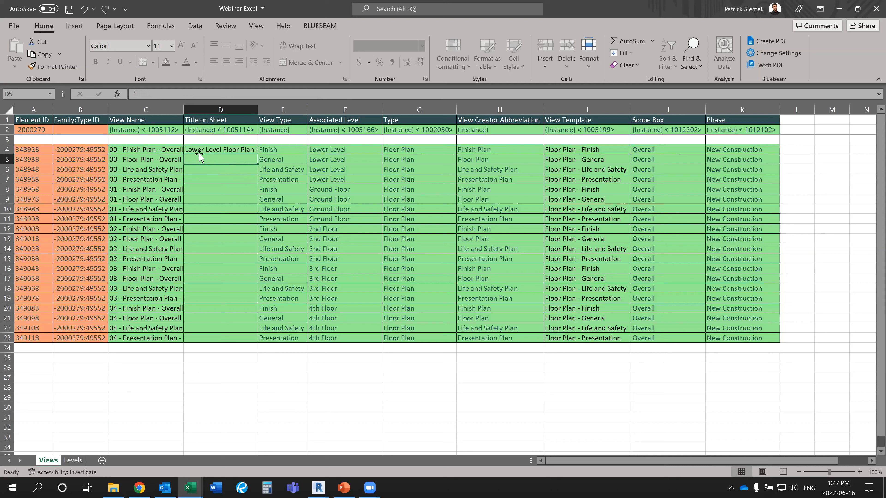
# Step: Change the IF condition in the D4 formula so it tests whether H4 equals "Presentation Plan"
pyautogui.click(245, 150)
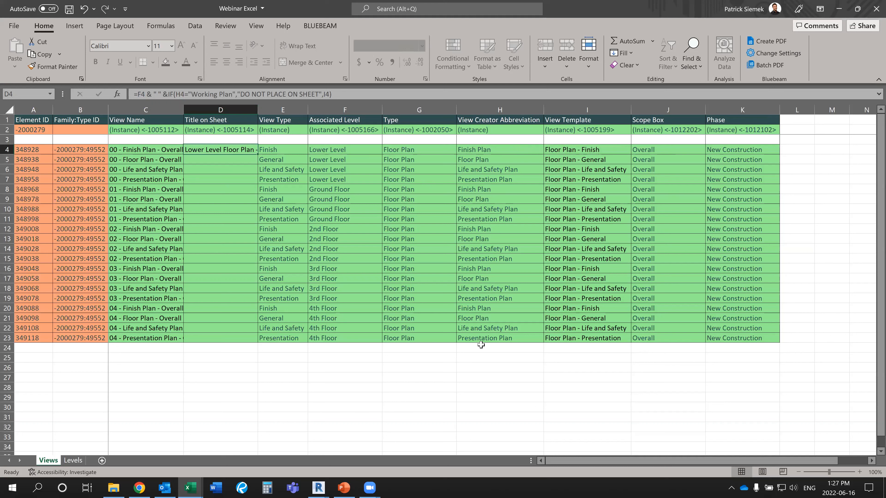
pyautogui.doubleClick(205, 94)
pyautogui.click(205, 94)
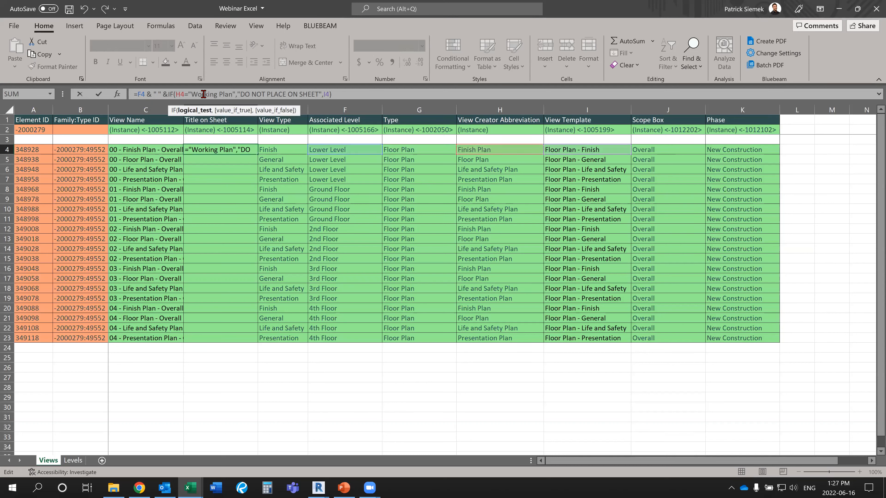
pyautogui.doubleClick(209, 94)
pyautogui.write('"Finish')
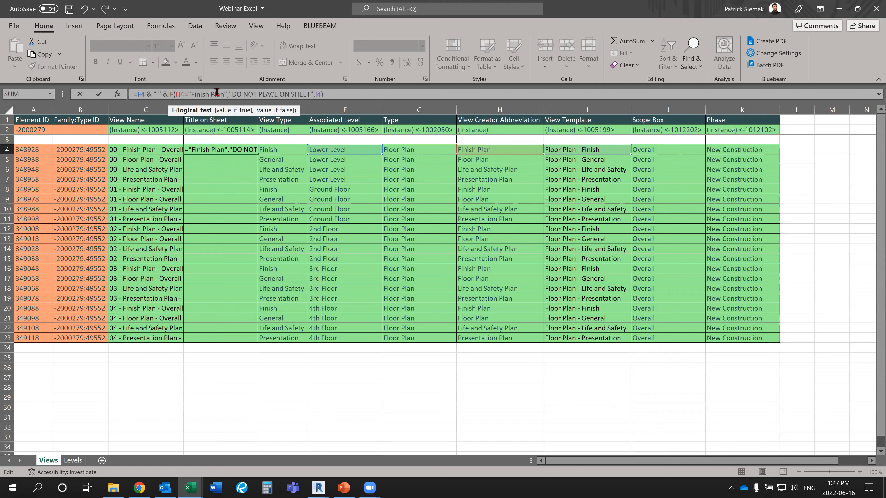
pyautogui.press('BackSpace')
pyautogui.press('BackSpace')
pyautogui.press('BackSpace')
pyautogui.press('BackSpace')
pyautogui.press('BackSpace')
pyautogui.press('BackSpace')
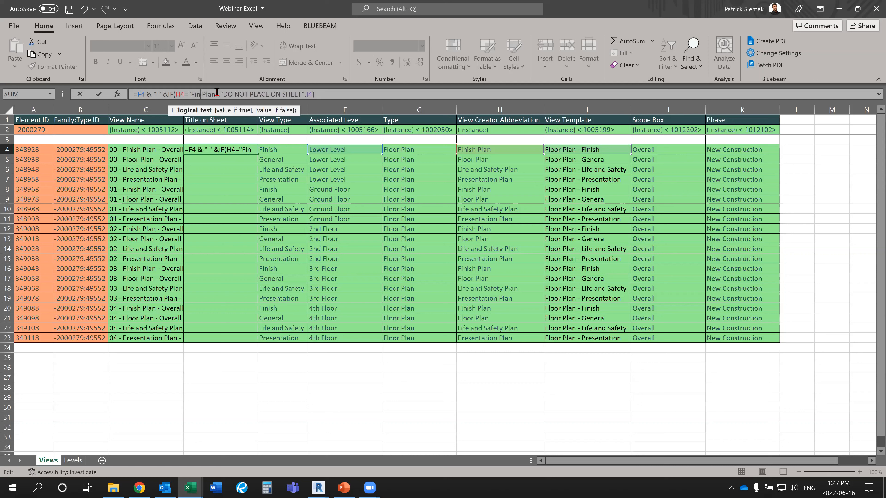
pyautogui.write('Presentation')
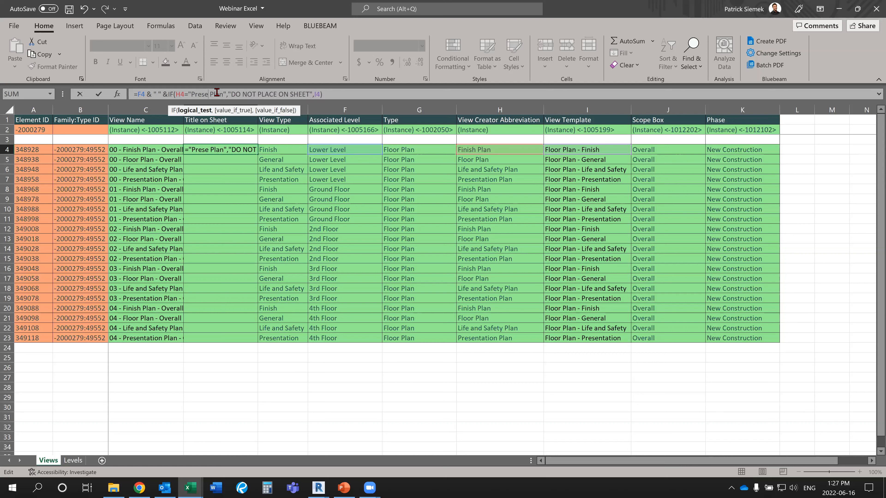
pyautogui.press('Return')
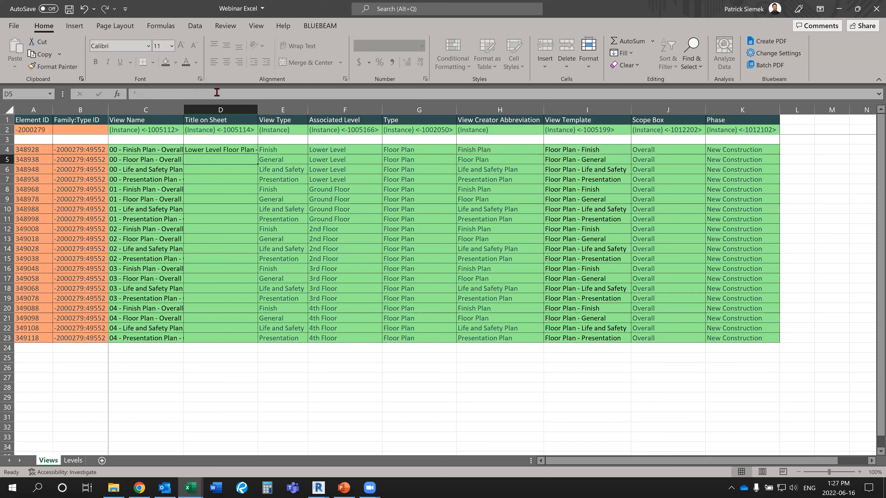
# Step: Replace the IF's false value in the D4 formula with an empty string ""
pyautogui.click(243, 151)
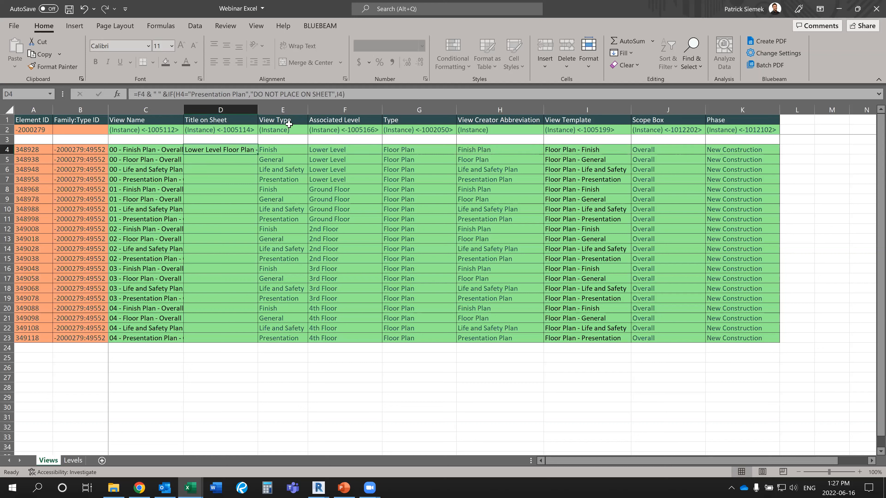
pyautogui.click(347, 94)
pyautogui.press('BackSpace')
pyautogui.press('BackSpace')
pyautogui.write('""')
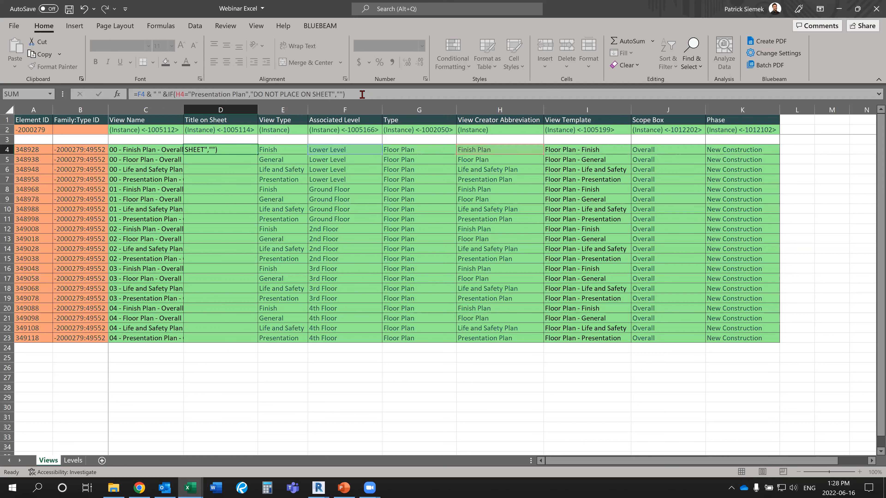
pyautogui.press('Return')
# Step: Set the IF's false value in the D4 formula to View Creator Abbreviation cell H4
pyautogui.click(216, 150)
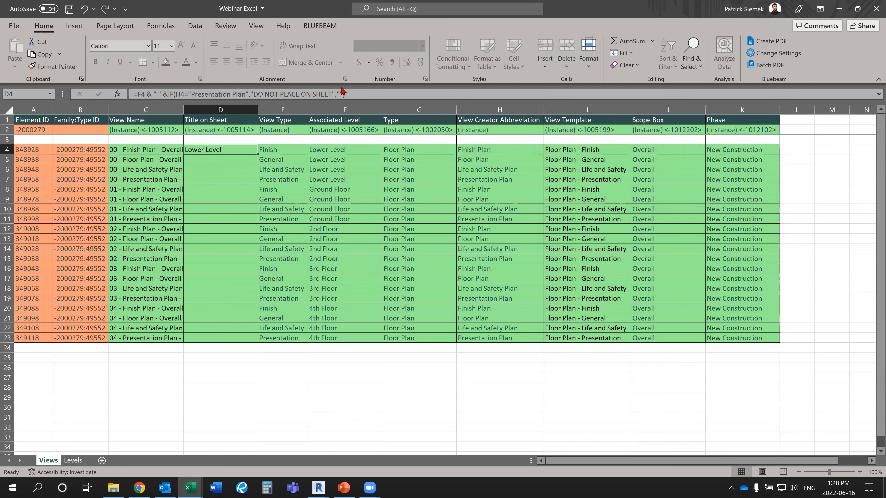
pyautogui.click(364, 95)
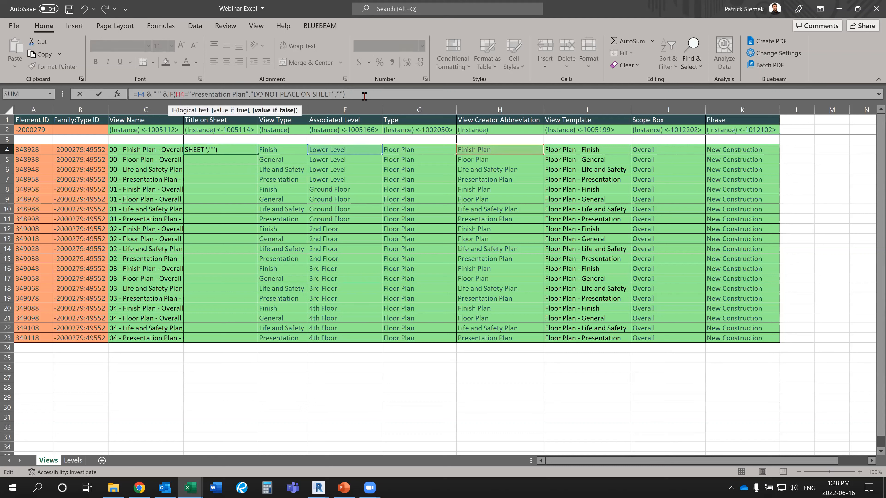
pyautogui.press('Left')
pyautogui.press('BackSpace')
pyautogui.press('BackSpace')
pyautogui.click(479, 150)
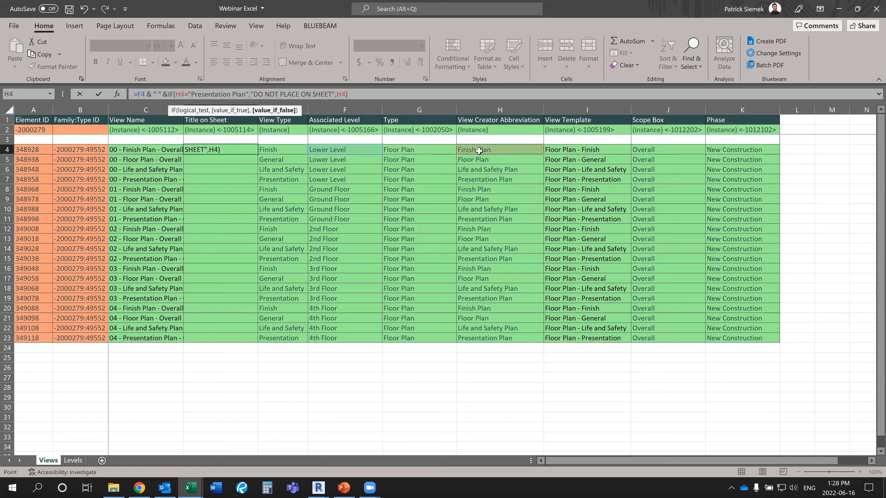
pyautogui.press('Return')
# Step: Fill the Title on Sheet formula from D4 down through D23
pyautogui.click(248, 153)
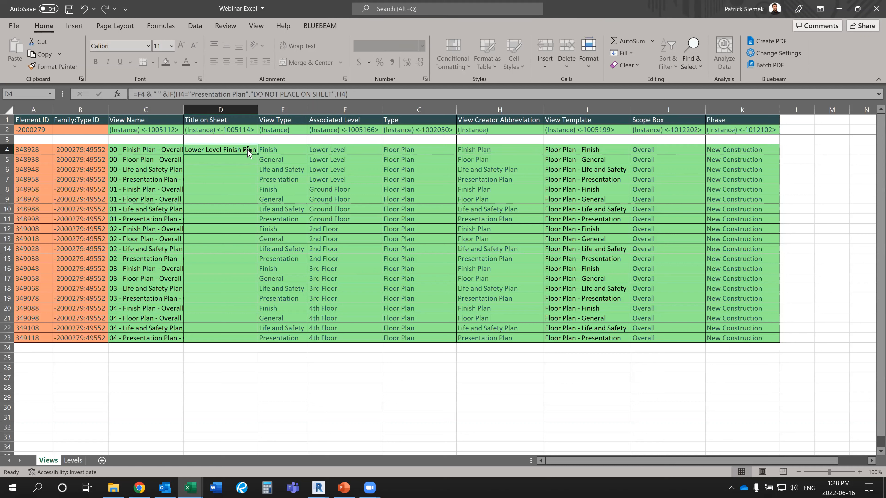
pyautogui.moveTo(257, 153); pyautogui.dragTo(252, 339)
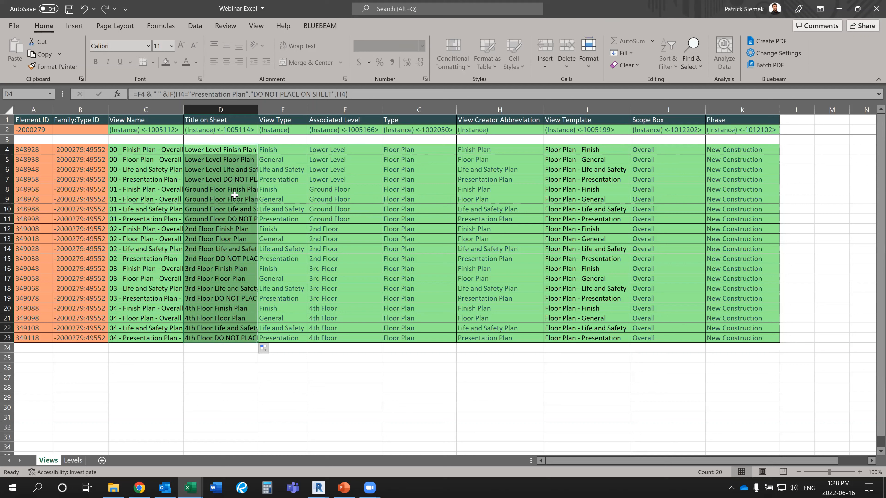
pyautogui.click(239, 384)
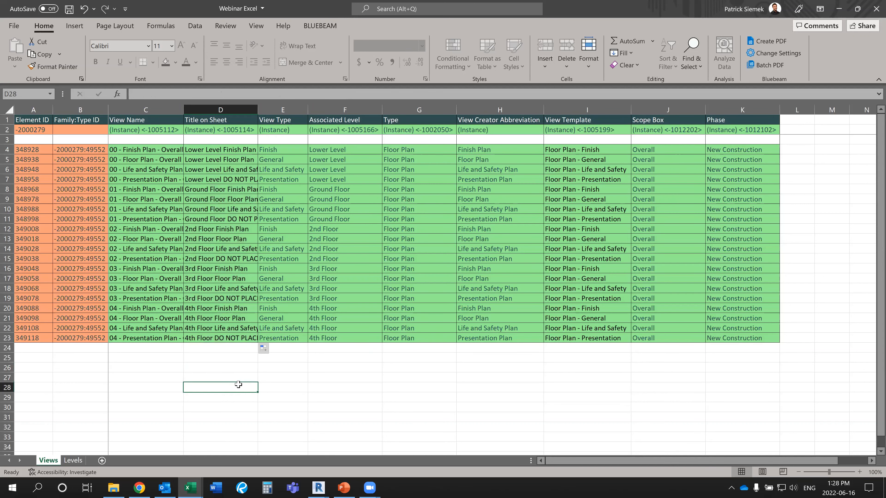
# Step: Wrap the whole D4 formula in UPPER() and fill it down the Title on Sheet column through D23
pyautogui.click(202, 149)
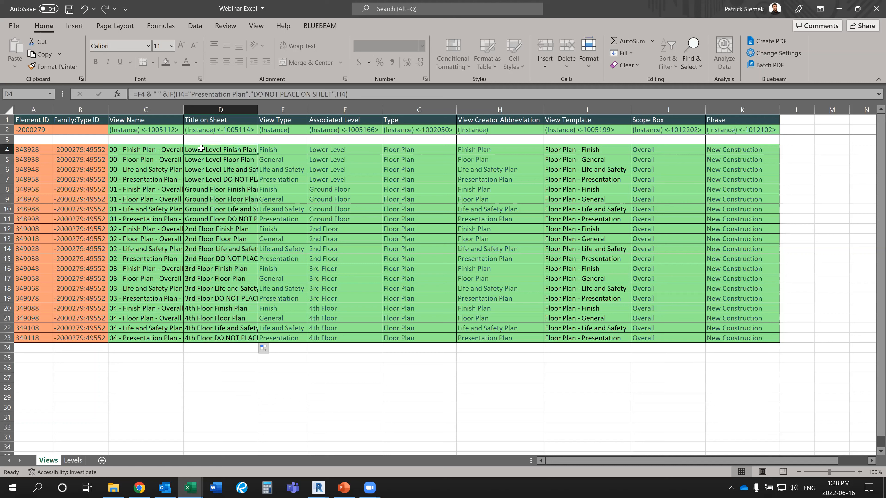
pyautogui.click(135, 91)
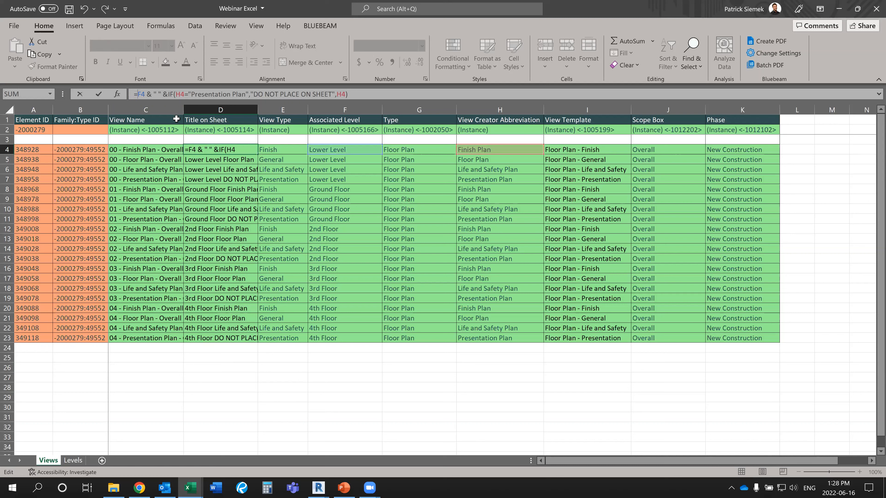
pyautogui.write('upper')
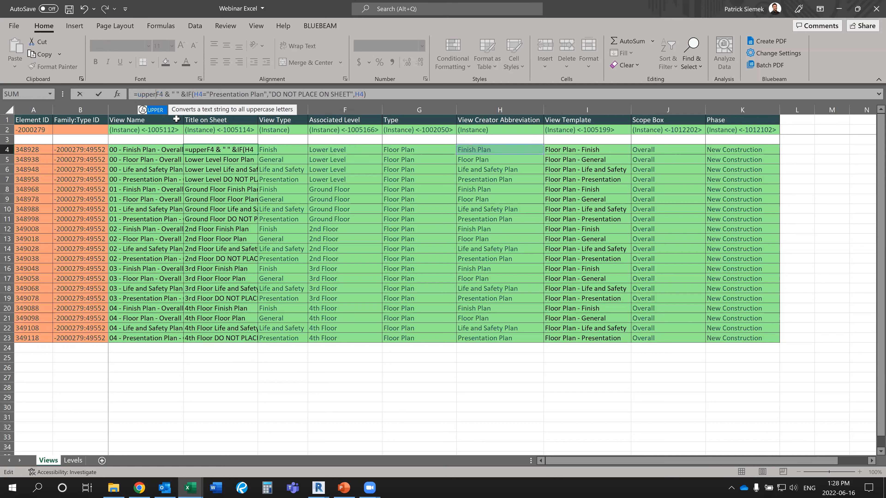
pyautogui.write('(')
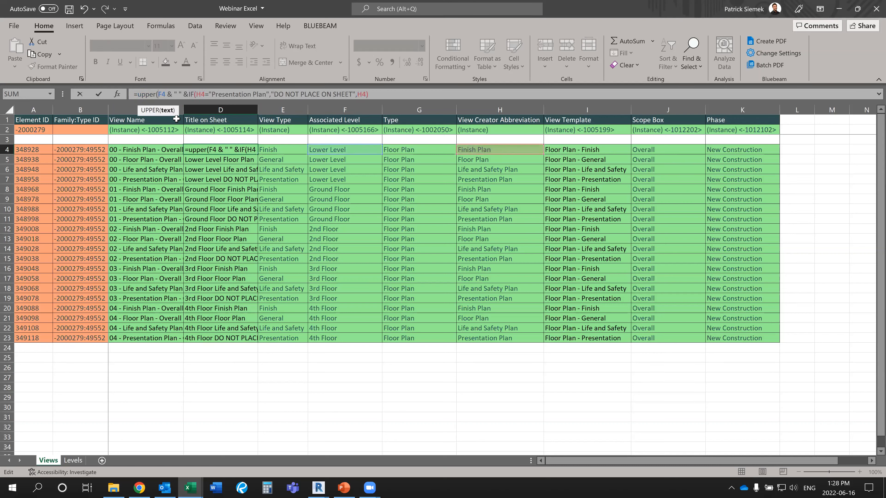
pyautogui.click(389, 94)
pyautogui.write(')')
pyautogui.press('Return')
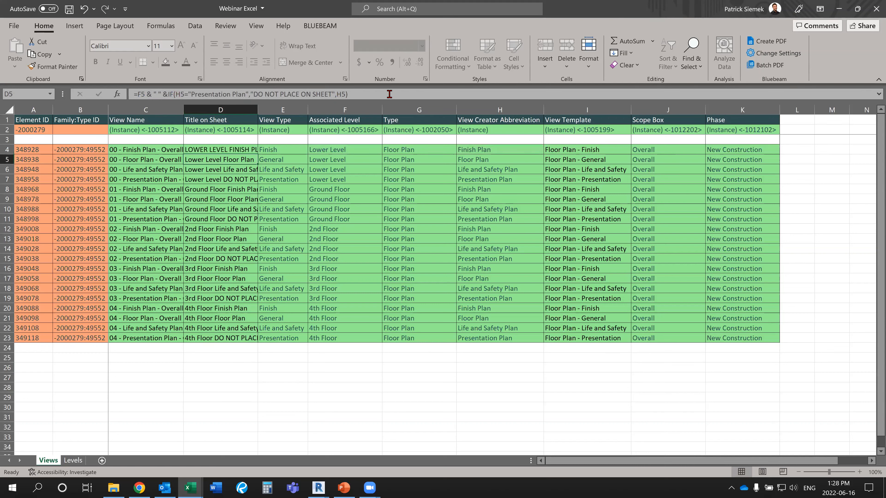
pyautogui.click(247, 150)
pyautogui.moveTo(258, 154); pyautogui.dragTo(246, 340)
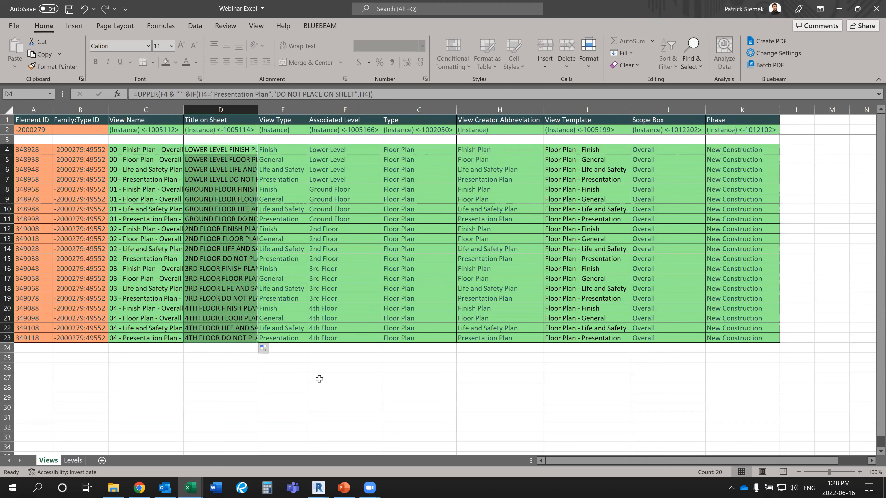
# Step: Copy the complete View Name formula text from cell C4
pyautogui.click(150, 150)
pyautogui.click(181, 97)
pyautogui.hotkey('ctrl', 'a')
pyautogui.hotkey('ctrl', 'c')
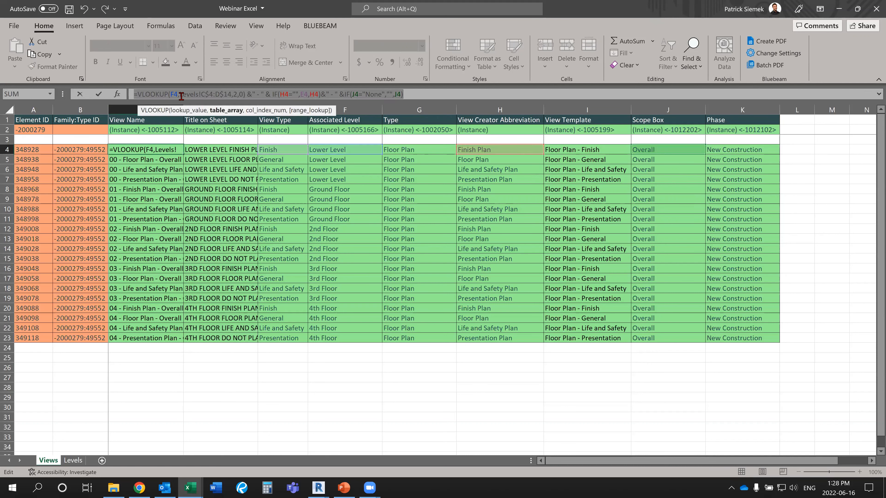
# Step: Switch to the Spreadsheet Link settings in Revit and mark View Name and Title on Sheet as calculated parameters for the Views category
pyautogui.click(319, 488)
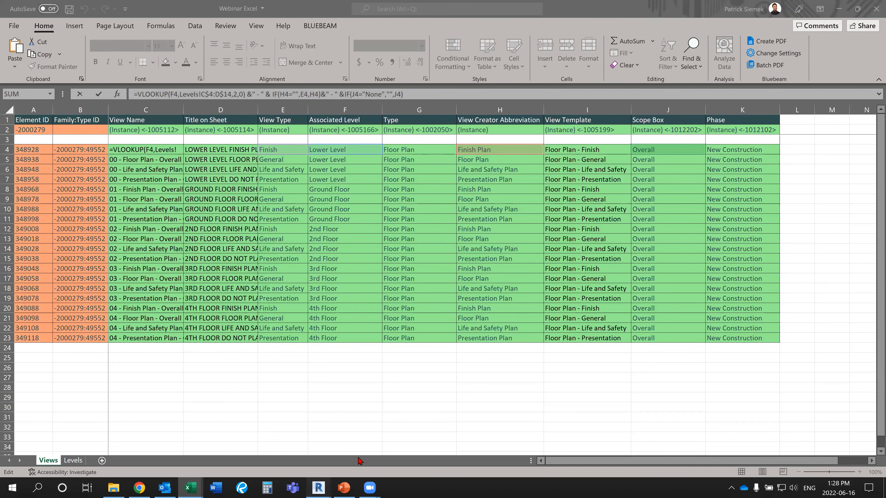
pyautogui.click(412, 445)
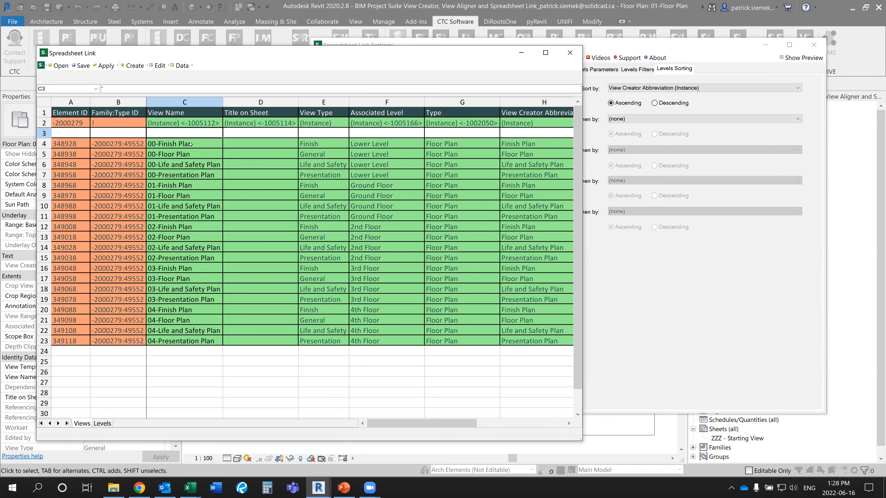
pyautogui.click(658, 288)
pyautogui.click(587, 69)
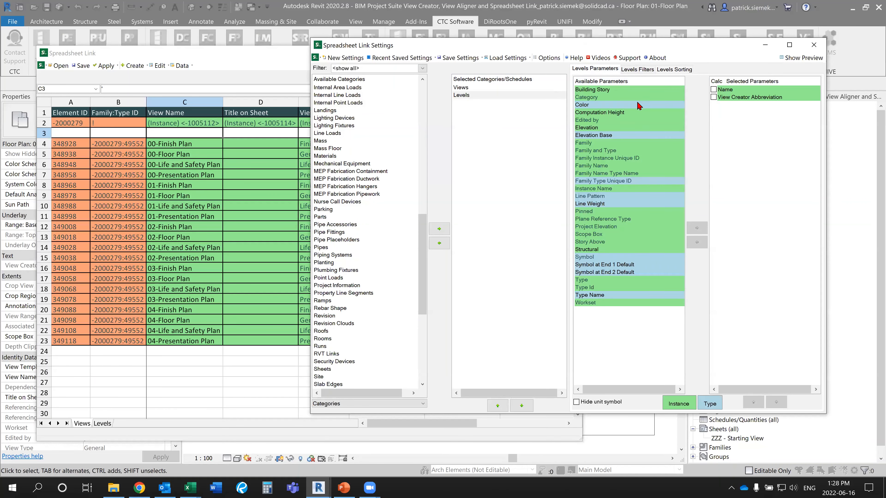
pyautogui.click(475, 88)
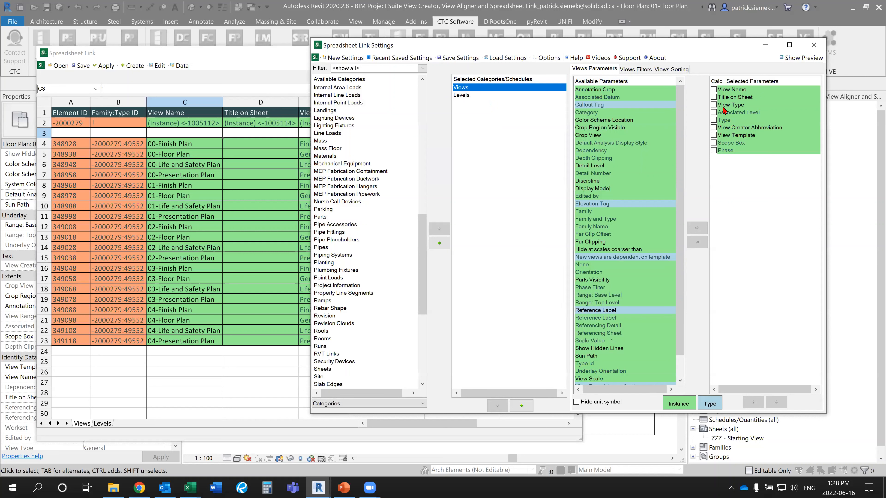
pyautogui.click(714, 89)
pyautogui.click(714, 98)
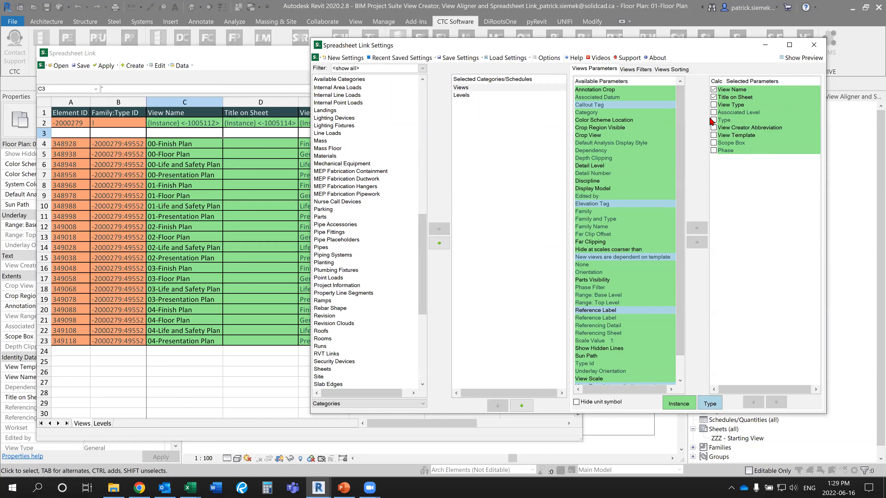
# Step: Replace the content of View Name cell C4 in the Spreadsheet Link sheet with the copied VLOOKUP formula
pyautogui.click(183, 146)
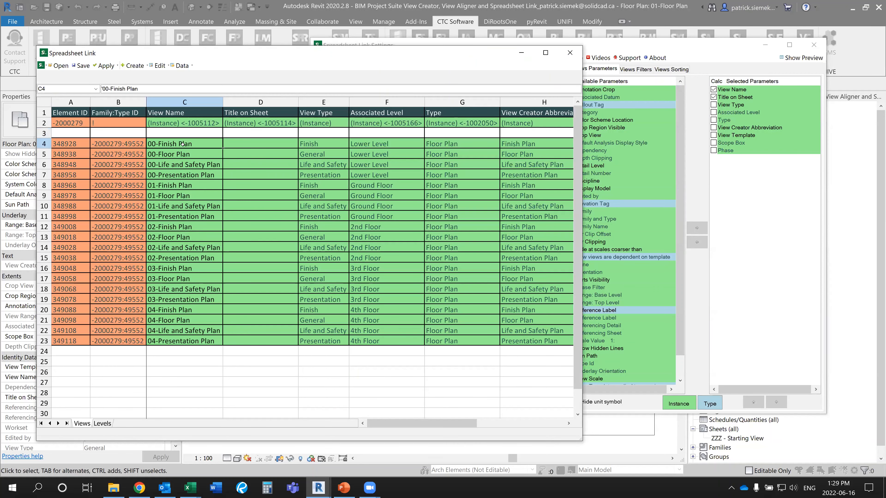
pyautogui.tripleClick(164, 90)
pyautogui.hotkey('ctrl', 'v')
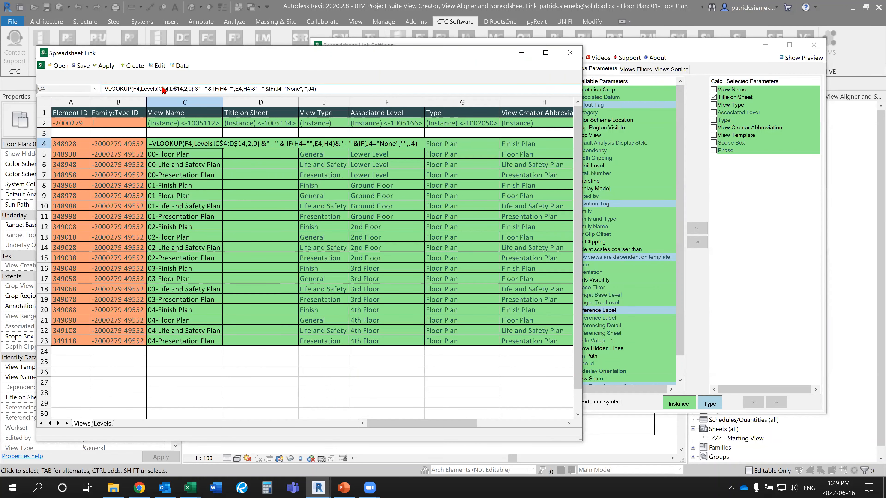
pyautogui.press('Return')
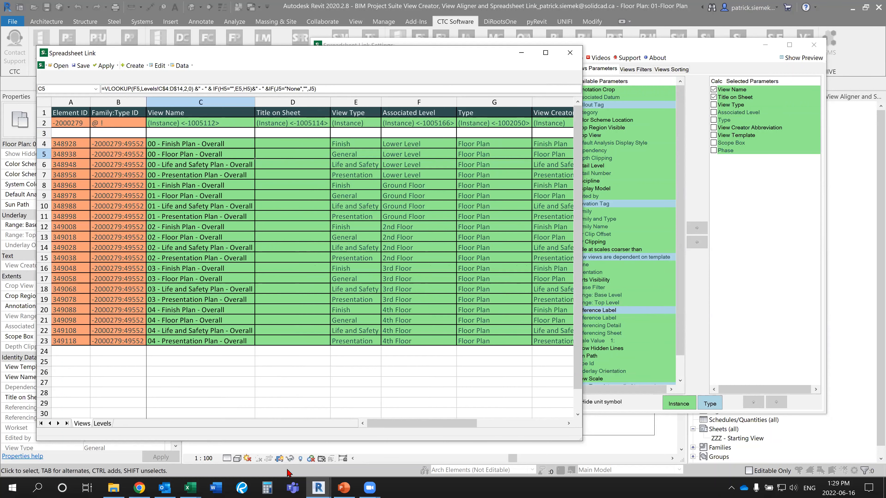
# Step: Switch back to Excel, cancel the open edit of C4, and copy the Title on Sheet formula from cell D4
pyautogui.click(193, 485)
pyautogui.click(247, 444)
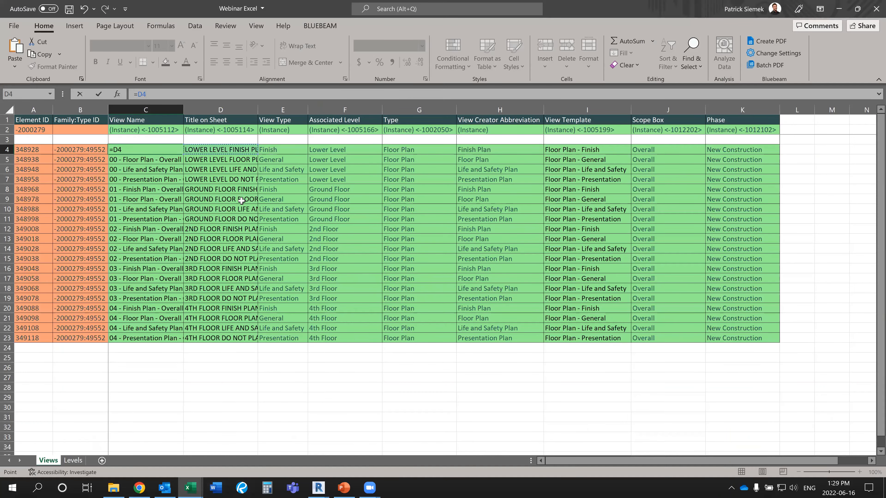
pyautogui.press('Escape')
pyautogui.click(208, 150)
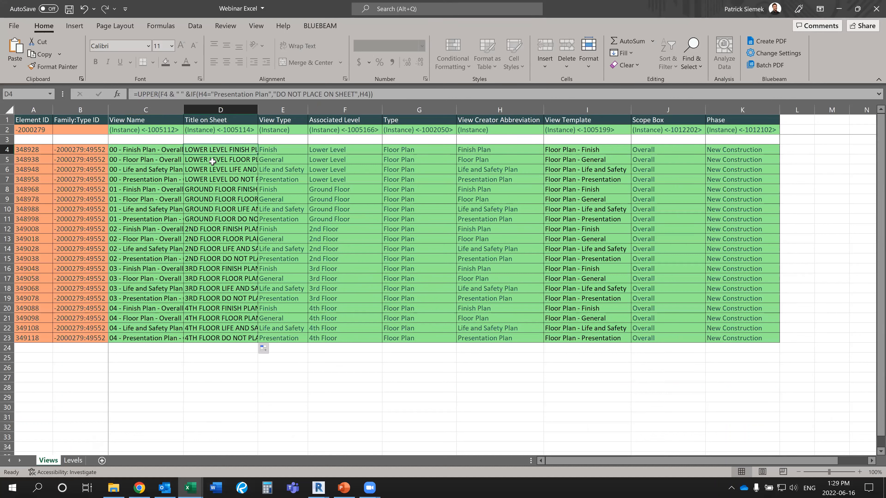
pyautogui.click(283, 95)
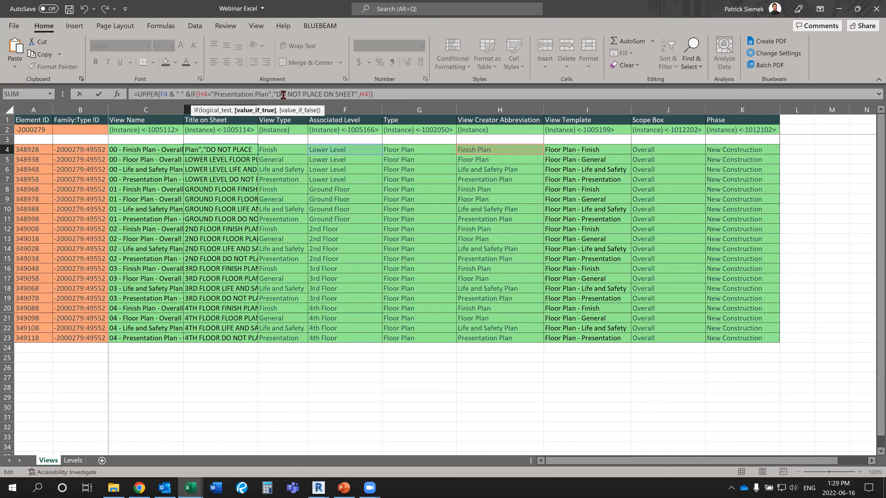
# Step: Switch to Spreadsheet Link in Revit and enter =UPPER(F4 & " " &IF(H4="Presentation Plan","DO NOT PLACE ON SHEET",H4)) in Title on Sheet cell D4
pyautogui.click(321, 488)
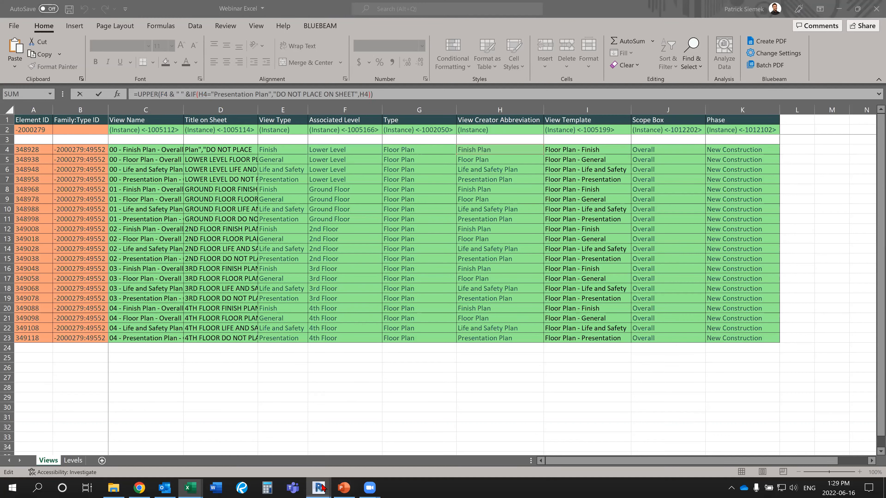
pyautogui.click(406, 440)
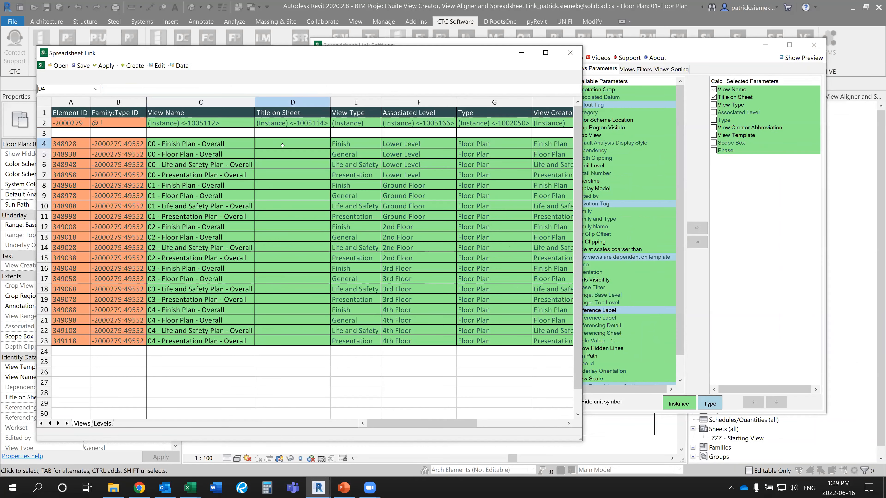
pyautogui.write('=UPPER(F4 & " " &IF(H4="Presentation Plan","DO NOT PLACE ON SHEET",H4))')
pyautogui.press('Return')
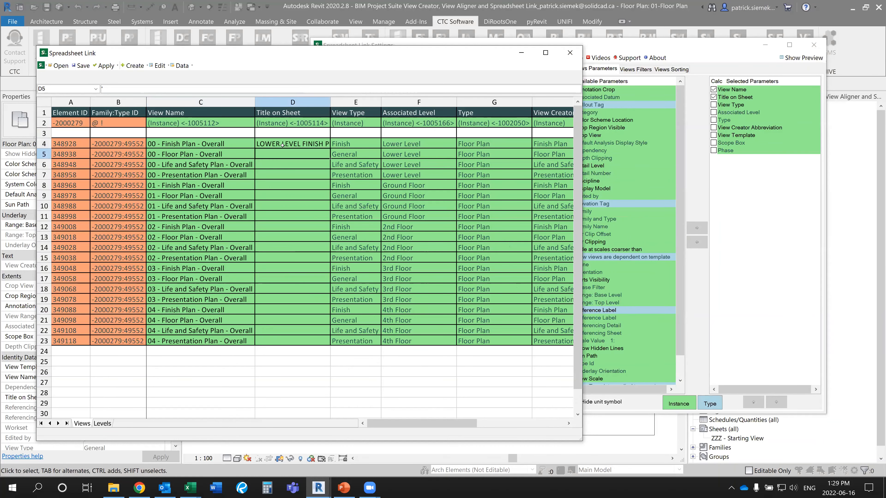
# Step: Recommit the UPPER formula in Title on Sheet cell D4 to calculate the title for every view row
pyautogui.click(281, 143)
pyautogui.moveTo(327, 89); pyautogui.dragTo(80, 84)
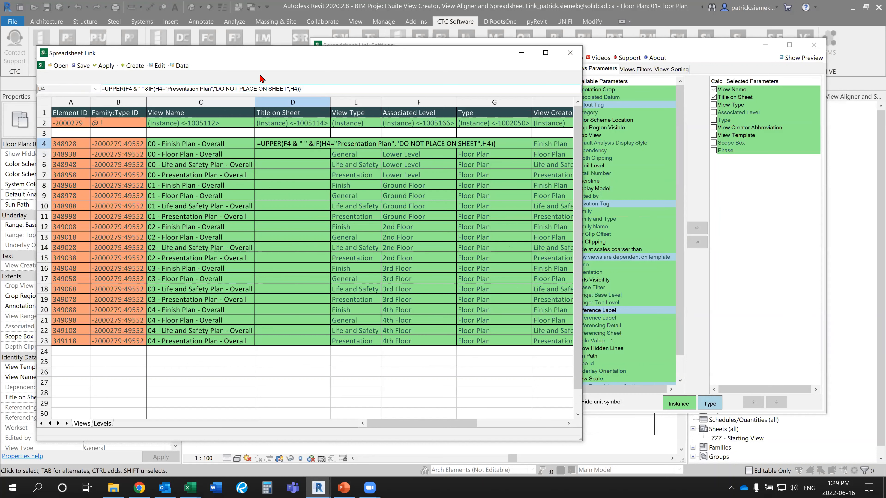
pyautogui.press('Return')
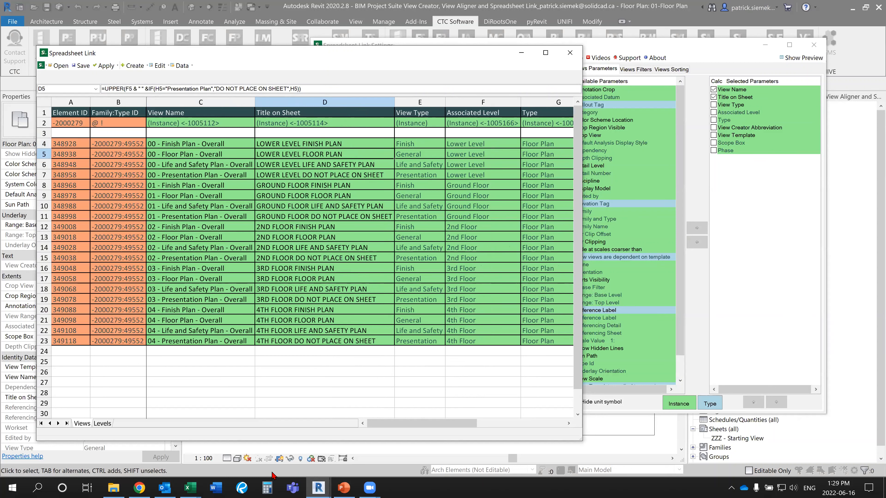
pyautogui.click(197, 484)
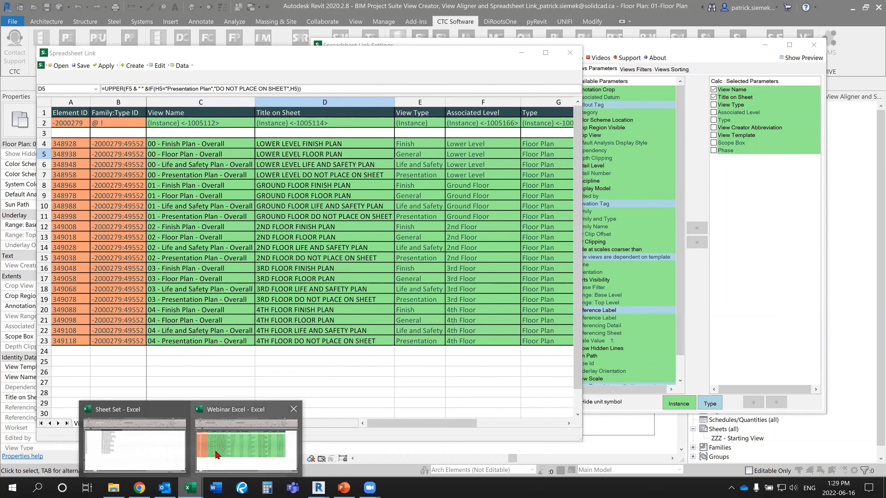
pyautogui.click(252, 462)
pyautogui.click(316, 487)
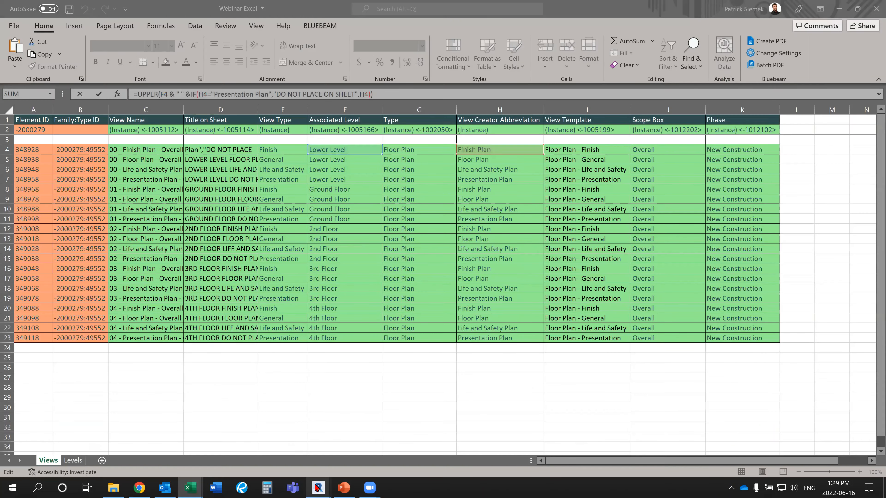
pyautogui.click(419, 436)
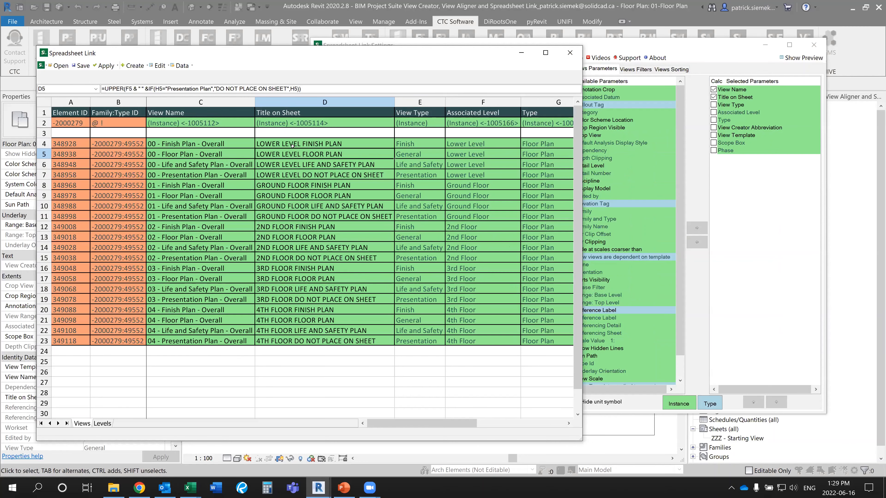
# Step: Apply the active worksheet's values to the Revit project and close Spreadsheet Link without saving the settings
pyautogui.click(300, 177)
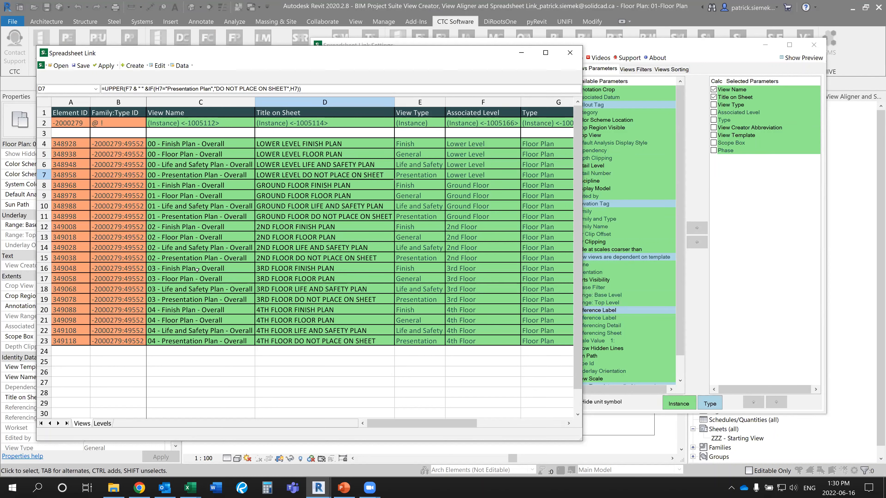
pyautogui.click(106, 66)
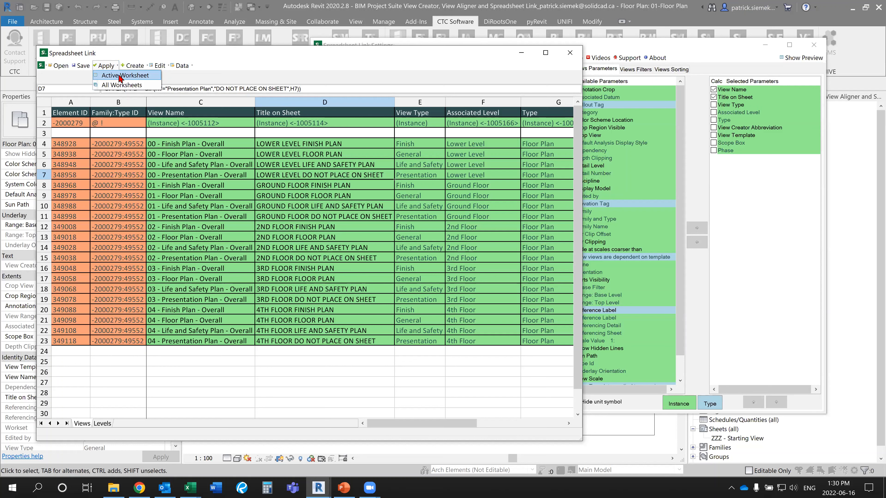
pyautogui.click(119, 77)
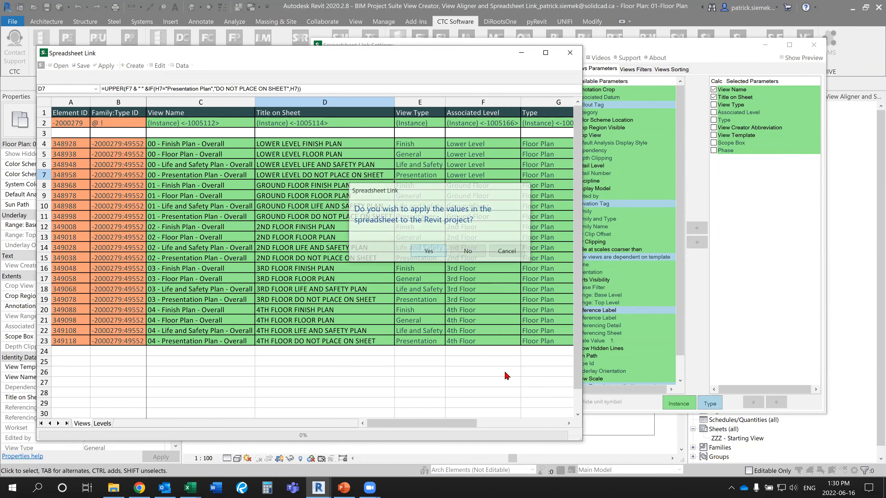
pyautogui.press('Return')
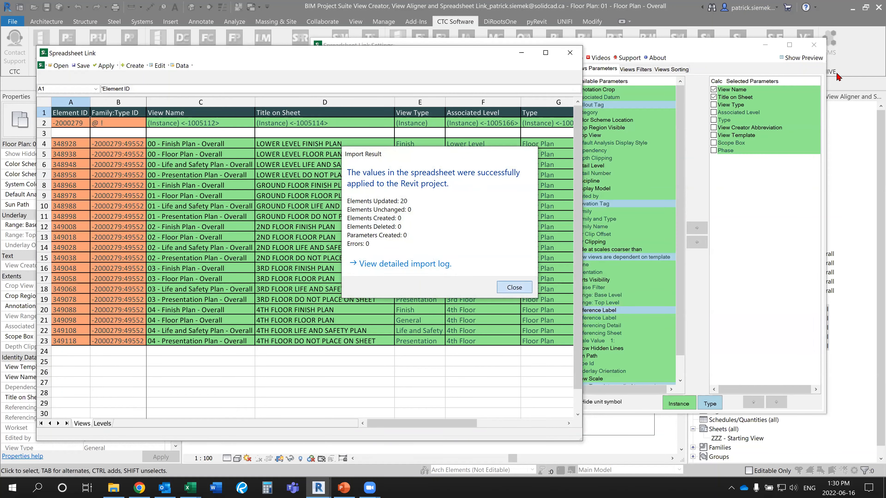
pyautogui.click(814, 45)
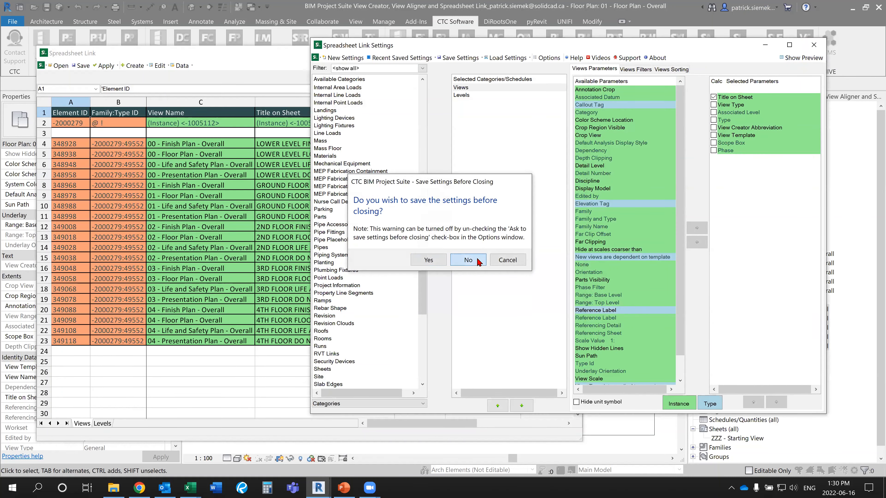
pyautogui.click(468, 260)
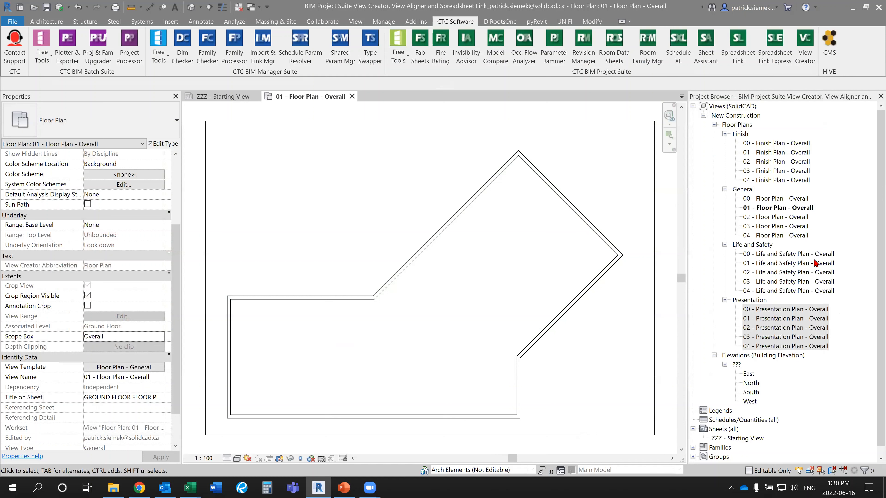
# Step: Examine the full Title on Sheet value in the properties of 00 - Life and Safety Plan - Overall and the active floor plan
pyautogui.scroll(-1, 815, 263)
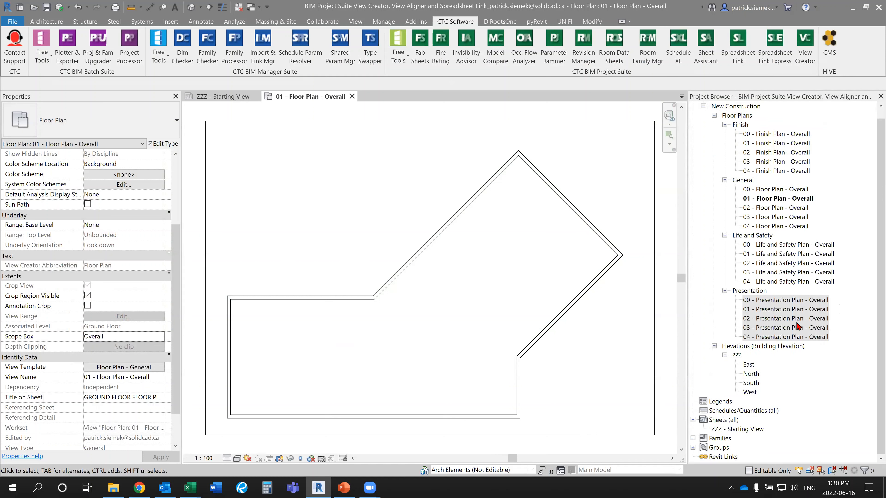
pyautogui.click(781, 246)
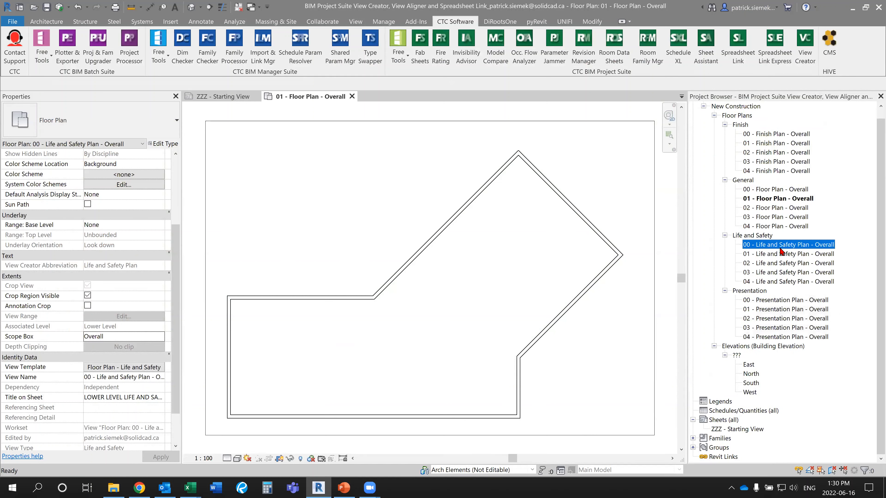
pyautogui.scroll(-2, 92, 371)
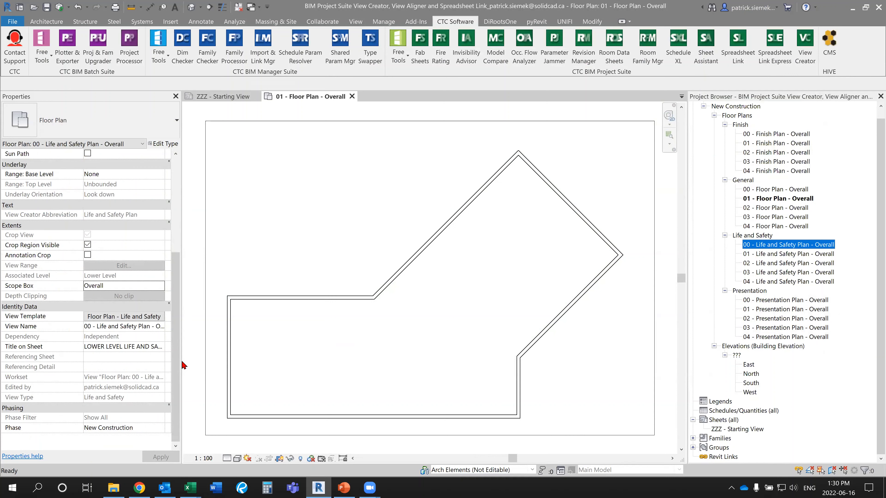
pyautogui.moveTo(181, 362); pyautogui.dragTo(248, 362)
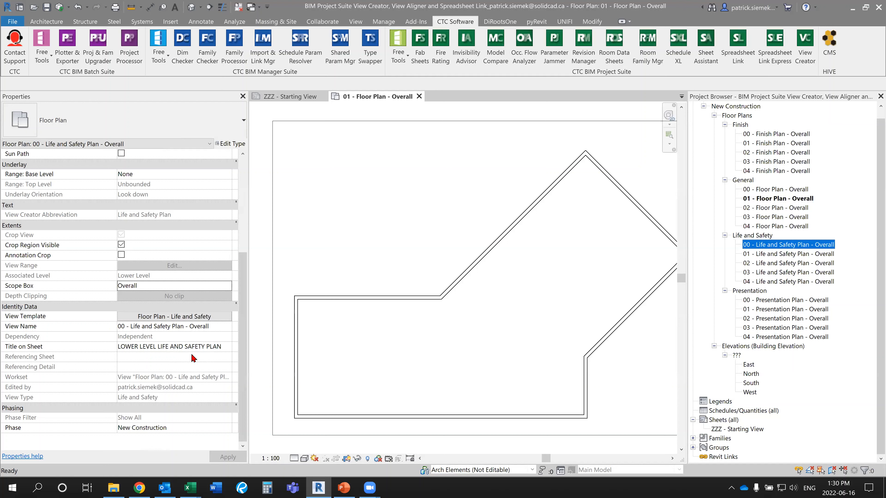
pyautogui.click(405, 362)
pyautogui.middleClick(403, 360)
pyautogui.middleClick(403, 359)
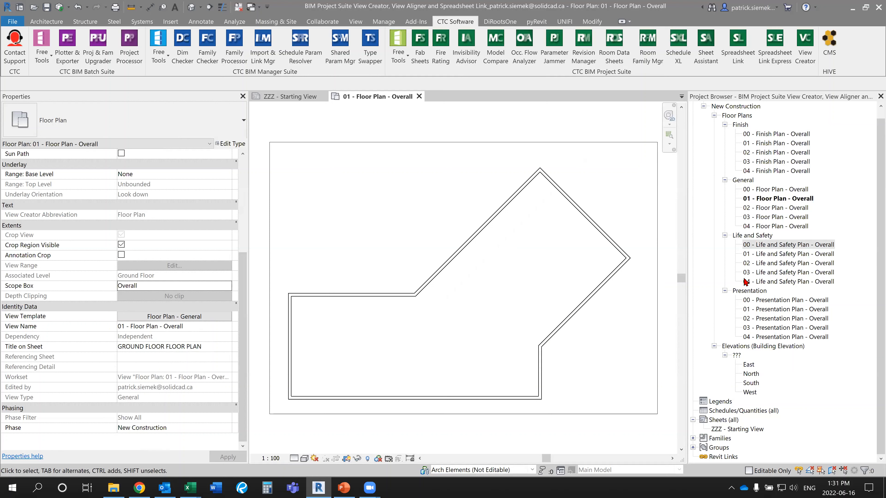
# Step: Open Spreadsheet Link again and select the Sheets category with its Sheet Number and Sheet Name parameters
pyautogui.click(744, 58)
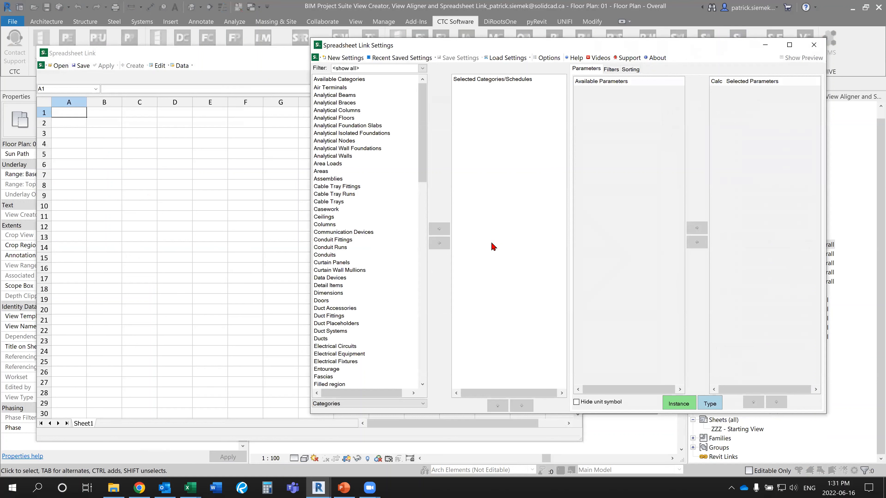
pyautogui.scroll(-20, 344, 255)
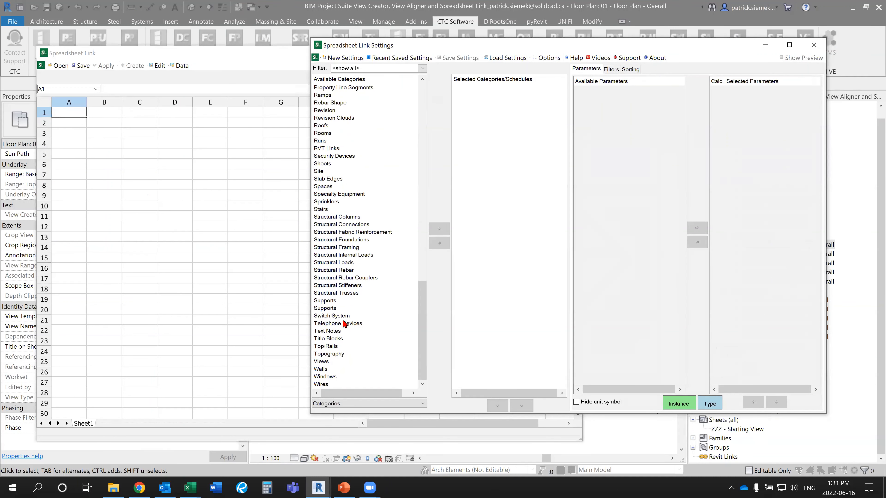
pyautogui.doubleClick(325, 165)
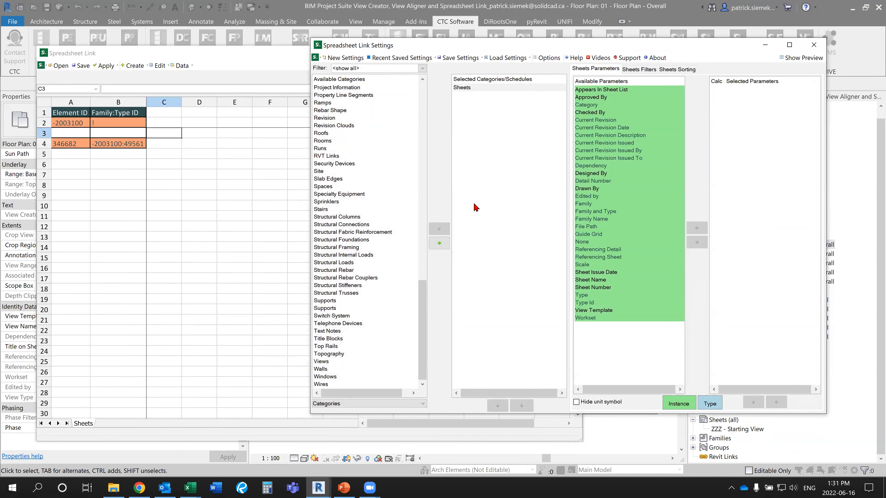
pyautogui.doubleClick(604, 288)
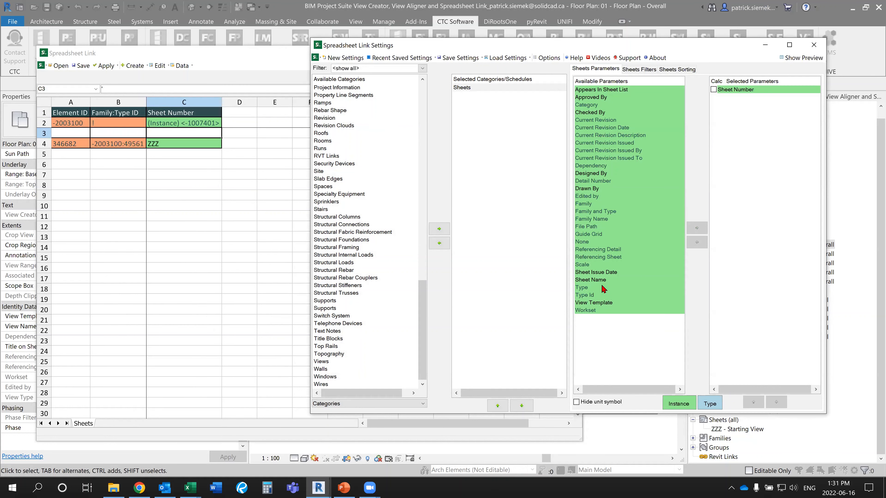
pyautogui.doubleClick(603, 281)
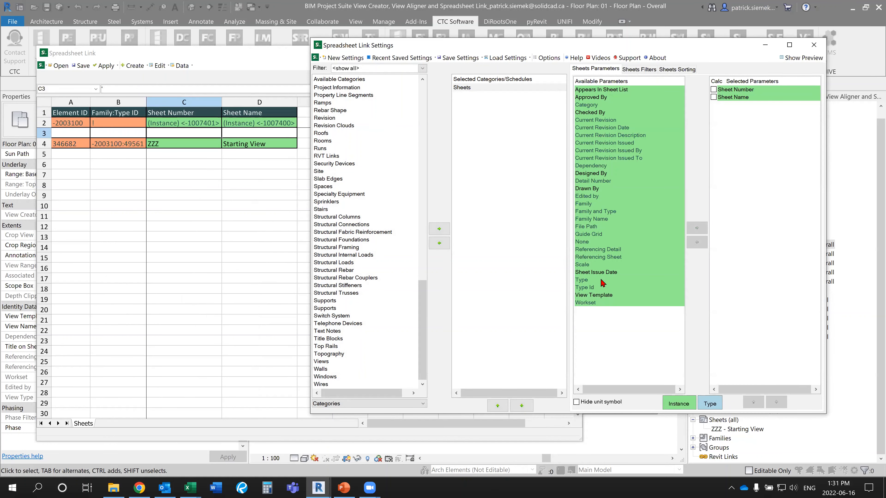
# Step: Create 20 new sheet rows in the Sheets worksheet using the A1 metric titleblock
pyautogui.click(287, 227)
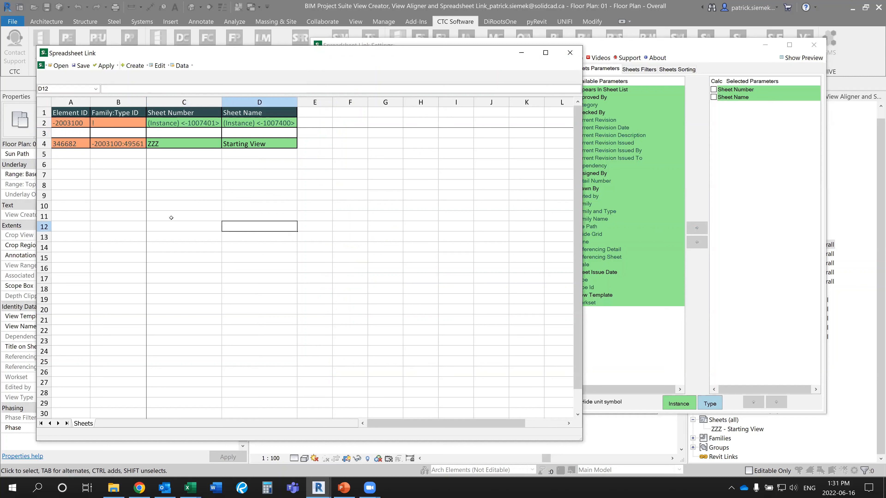
pyautogui.click(134, 66)
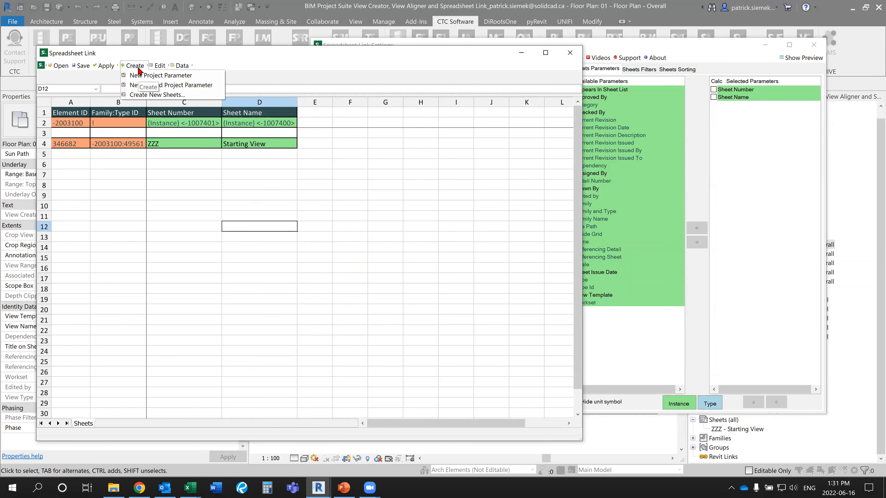
pyautogui.click(191, 95)
pyautogui.doubleClick(280, 224)
pyautogui.write('20')
pyautogui.click(251, 243)
pyautogui.click(264, 250)
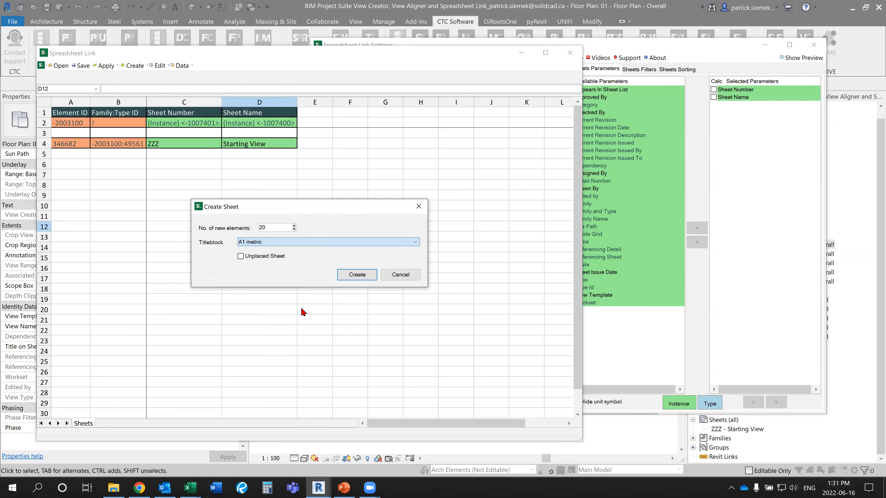
pyautogui.click(357, 275)
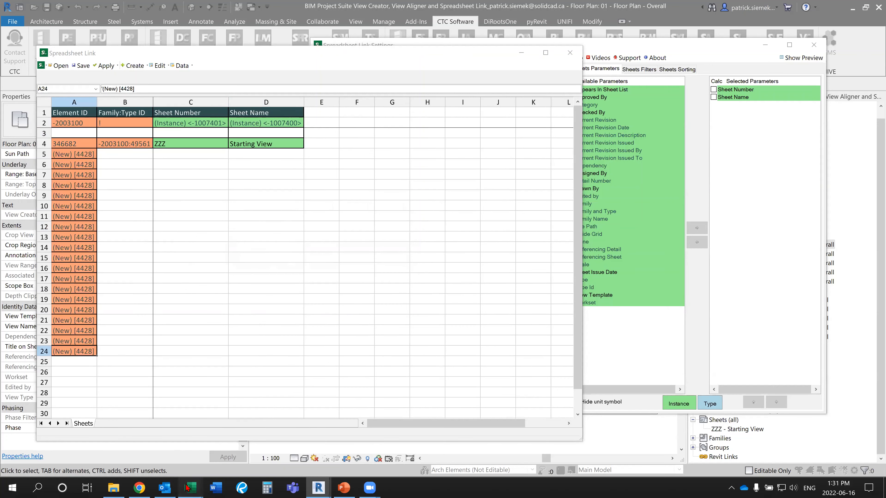
# Step: Try to bring range A1:B20 from the Sheet Set workbook into Sheet Number cell C5, and clear the wrongly pasted formula
pyautogui.moveTo(189, 488)
pyautogui.click(146, 447)
pyautogui.moveTo(168, 307); pyautogui.dragTo(65, 122)
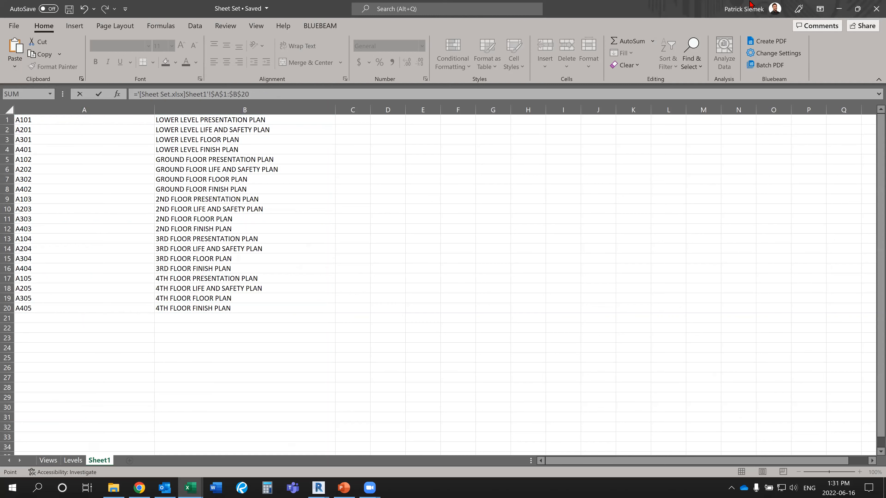
pyautogui.hotkey('alt', 'Tab')
pyautogui.click(171, 155)
pyautogui.write('=UPPER(F4 & " " &IF(H4="Presentation Plan","DO NOT PLACE ON SHEET",H4))')
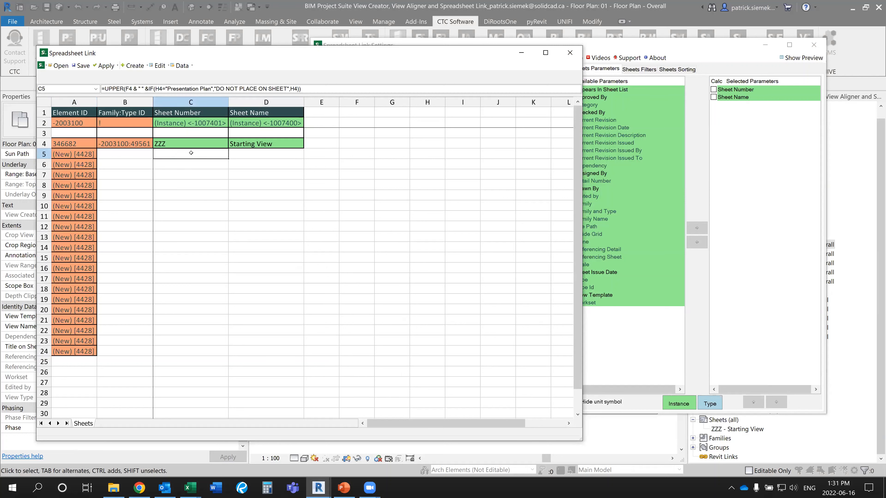
pyautogui.moveTo(308, 88); pyautogui.dragTo(8, 82)
pyautogui.press('Delete')
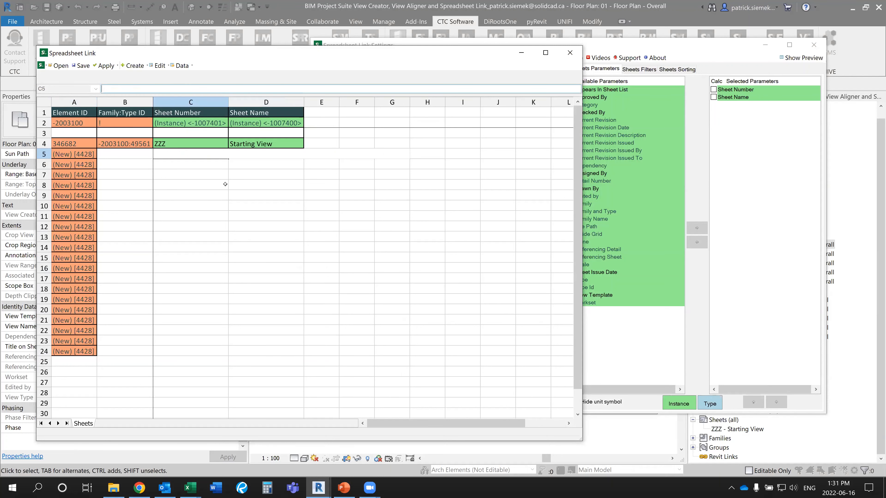
pyautogui.click(219, 227)
# Step: Retry copying A1:B20 from the Sheet Set workbook in Excel and pasting it into the Sheets worksheet from C5
pyautogui.click(190, 488)
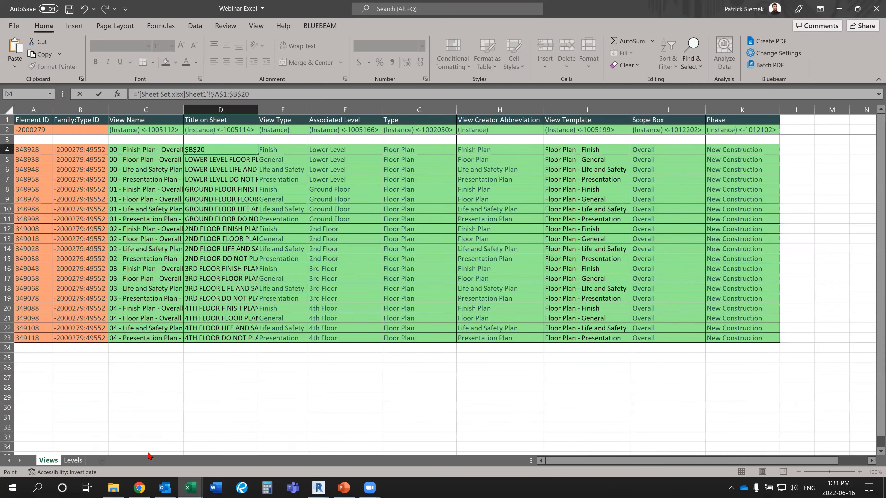
pyautogui.click(150, 457)
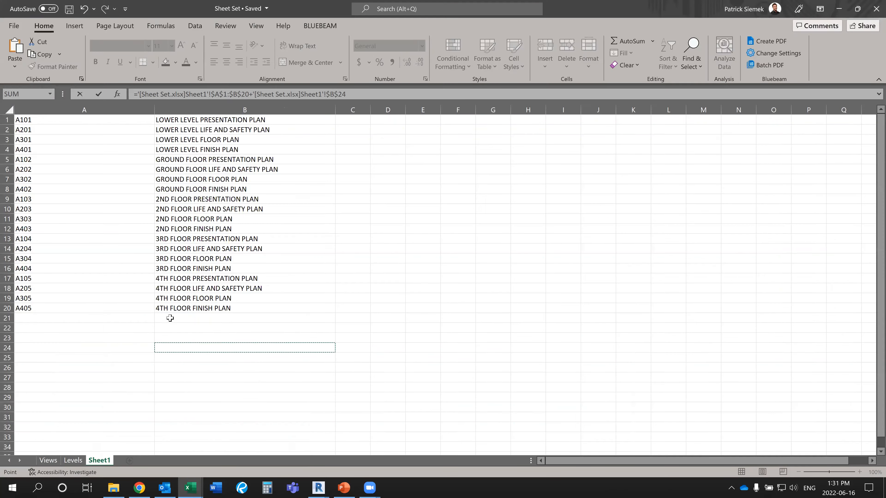
pyautogui.moveTo(164, 308); pyautogui.dragTo(40, 119)
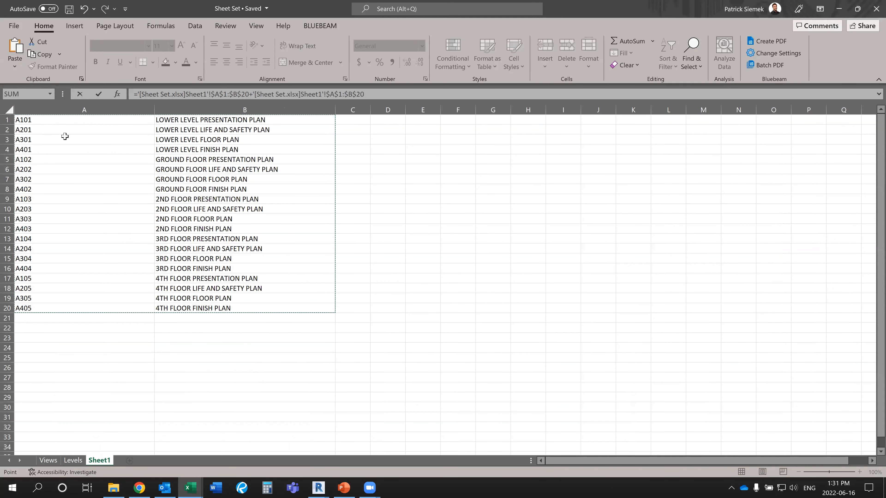
pyautogui.click(318, 487)
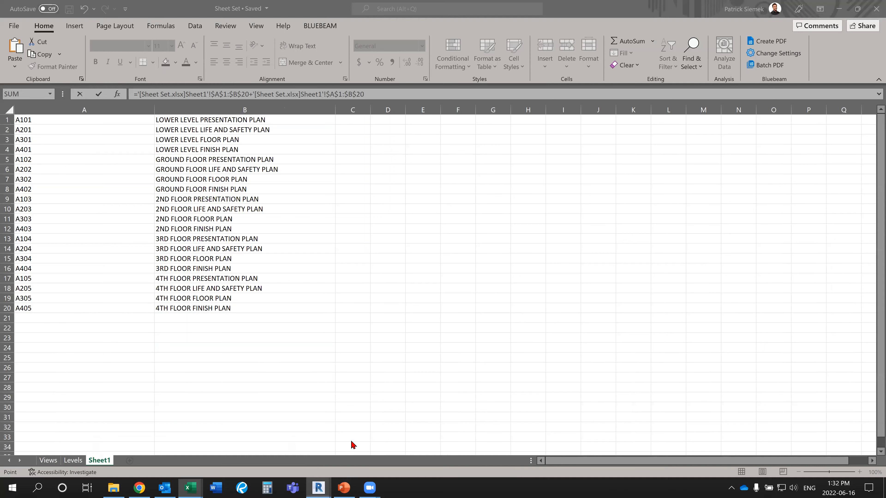
pyautogui.click(425, 448)
pyautogui.click(181, 154)
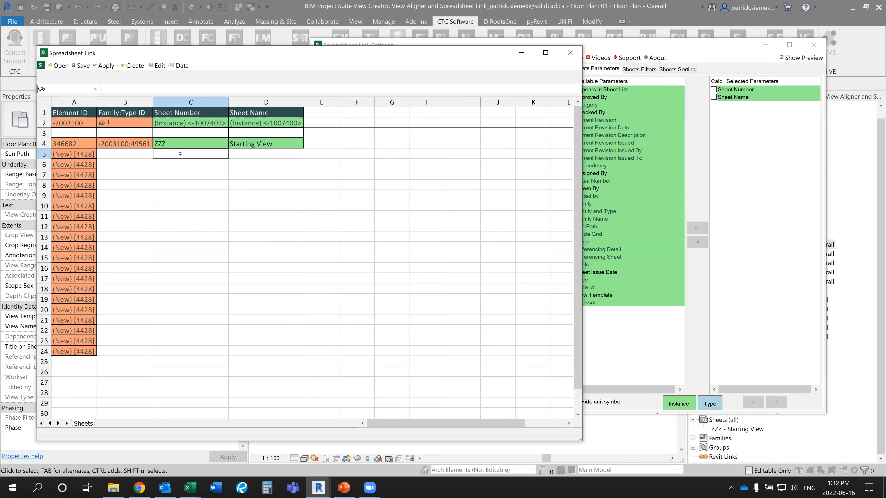
pyautogui.hotkey('ctrl', 'v')
pyautogui.press('Escape')
pyautogui.click(223, 204)
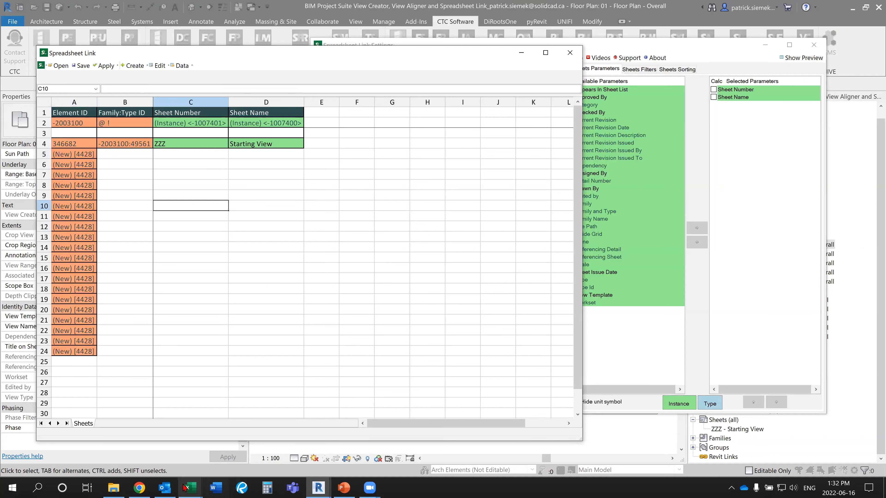
# Step: Switch to the Sheet Set workbook in Excel, abandon the unfinished formula entry and copy range A1:B20
pyautogui.moveTo(186, 488)
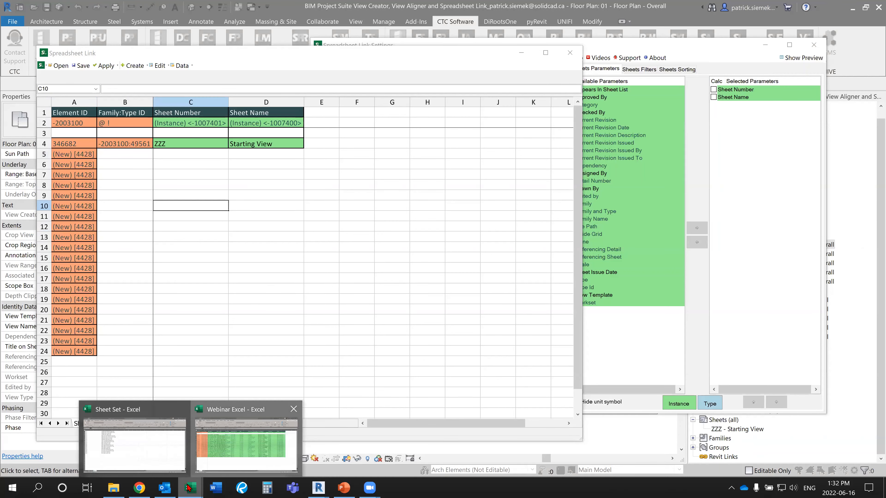
pyautogui.click(147, 455)
pyautogui.rightClick(194, 484)
pyautogui.click(192, 485)
pyautogui.click(149, 432)
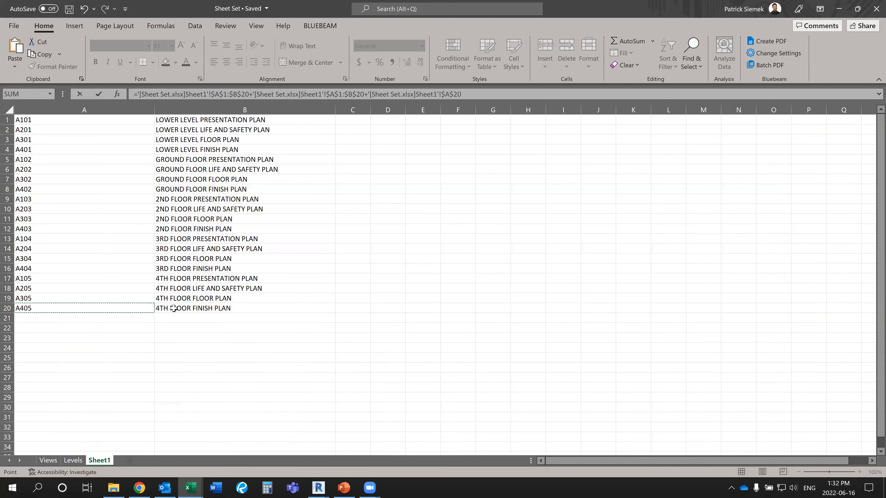
pyautogui.moveTo(174, 308); pyautogui.dragTo(68, 123)
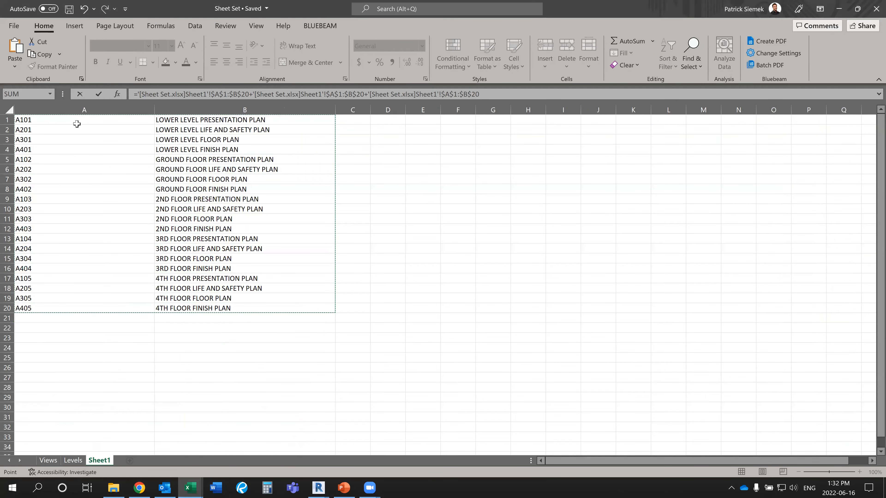
pyautogui.press('Escape')
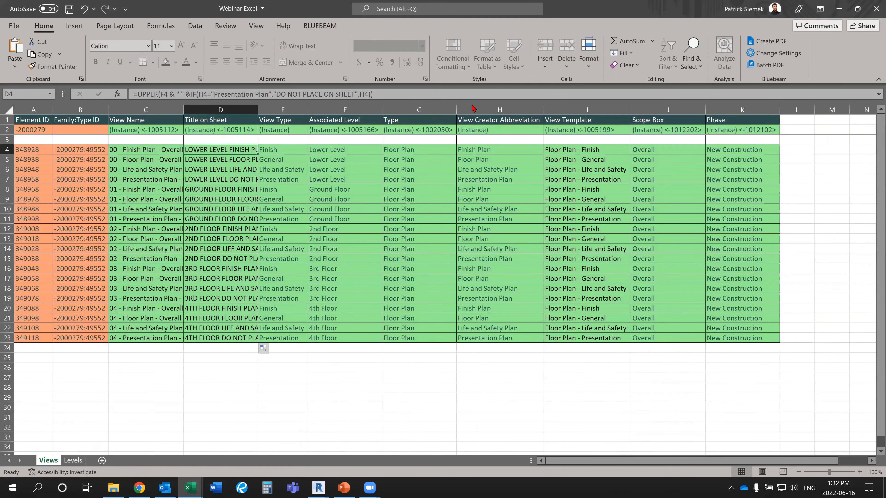
pyautogui.click(839, 9)
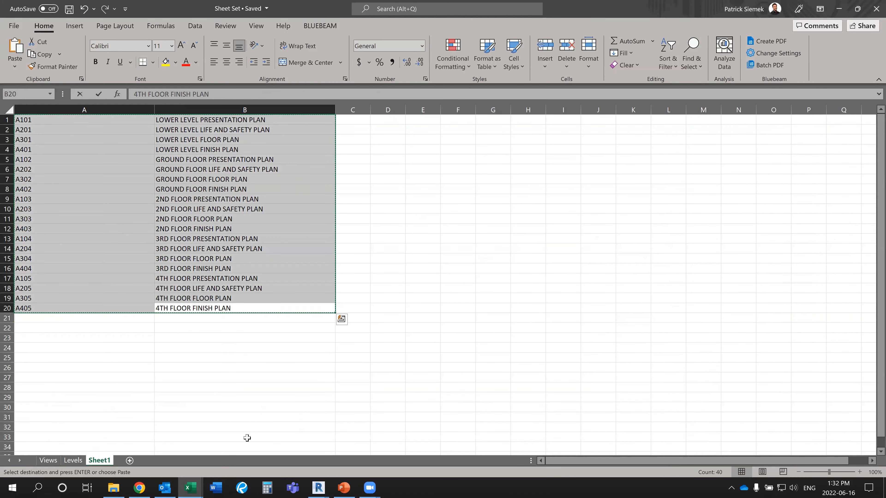
# Step: Return to Spreadsheet Link and paste the copied sheet numbers and names into the Sheets worksheet from cell C5
pyautogui.click(318, 488)
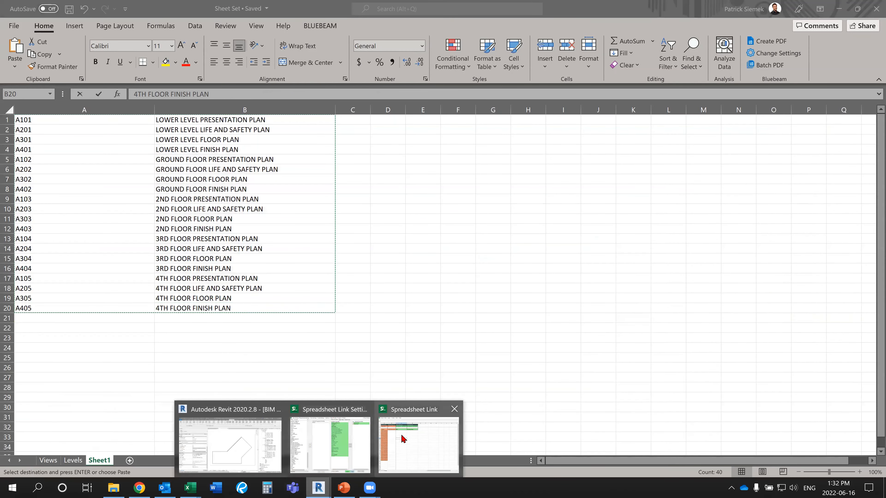
pyautogui.click(401, 439)
pyautogui.click(199, 157)
pyautogui.hotkey('ctrl', 'v')
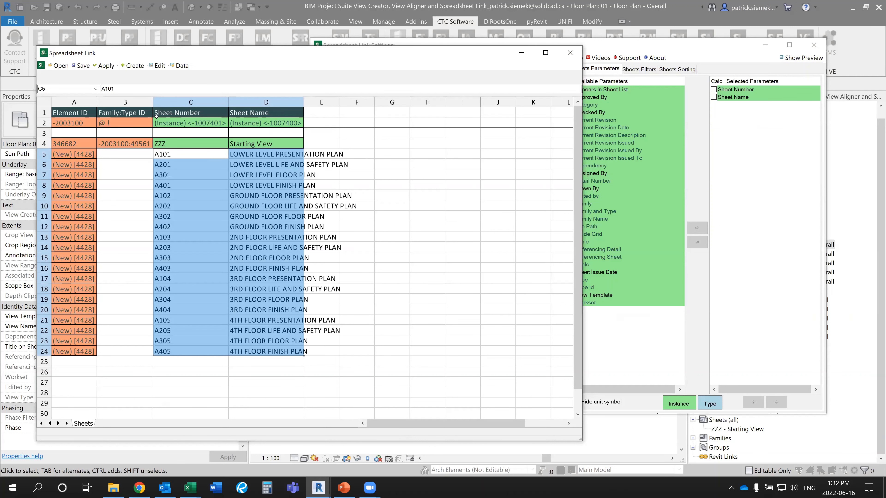
# Step: Apply the spreadsheet values to the Revit project and dismiss the import result
pyautogui.click(105, 65)
pyautogui.click(132, 75)
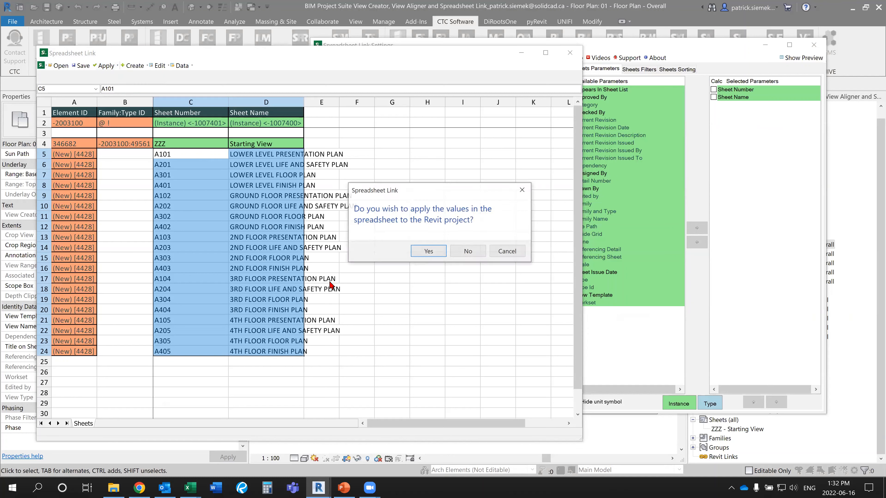
pyautogui.click(429, 252)
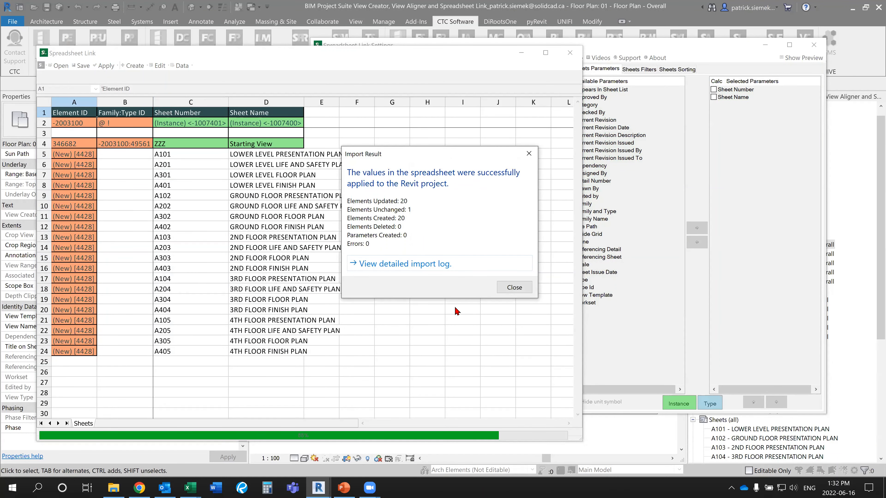
pyautogui.click(514, 287)
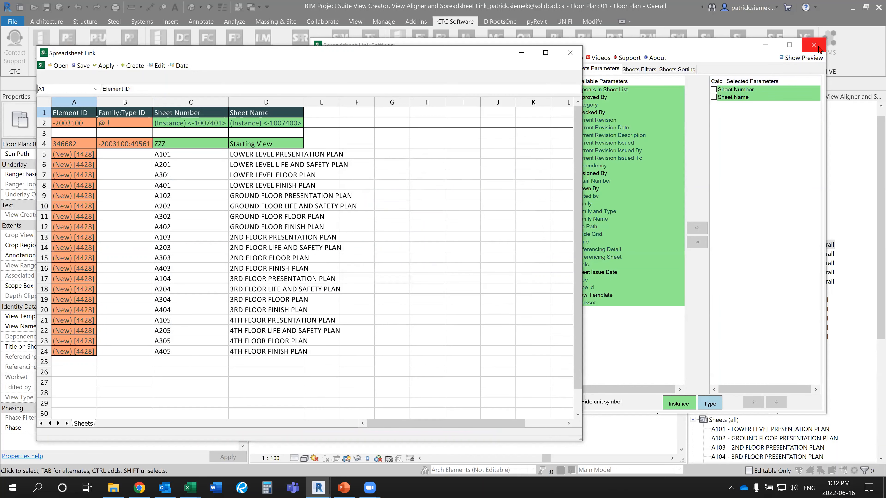
# Step: Close Spreadsheet Link without saving its settings and review the sheets in the Project Browser
pyautogui.click(814, 45)
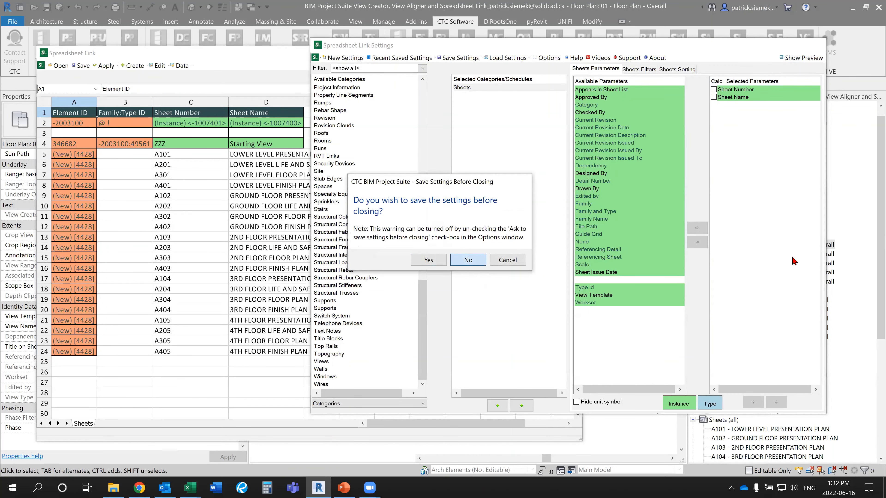
pyautogui.press('Return')
pyautogui.scroll(-6, 805, 274)
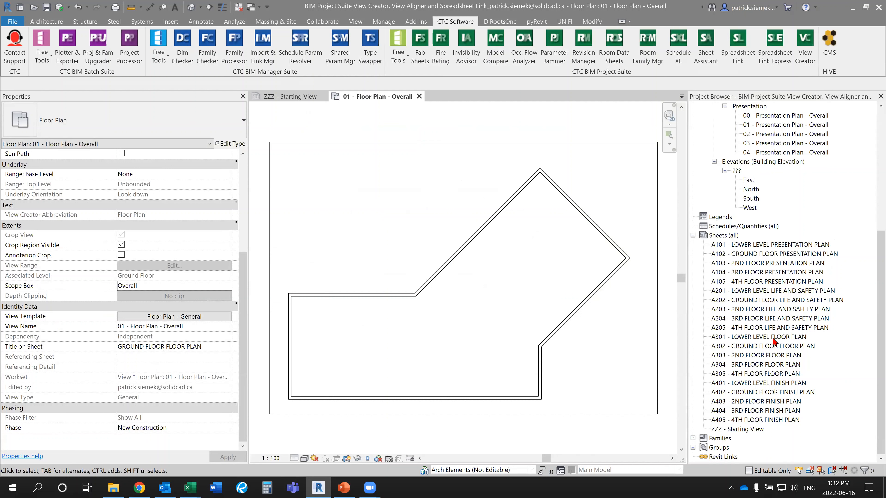
# Step: Close the inactive views, narrow the Properties palette and open sheet A104 - 3RD FLOOR PRESENTATION PLAN
pyautogui.click(239, 7)
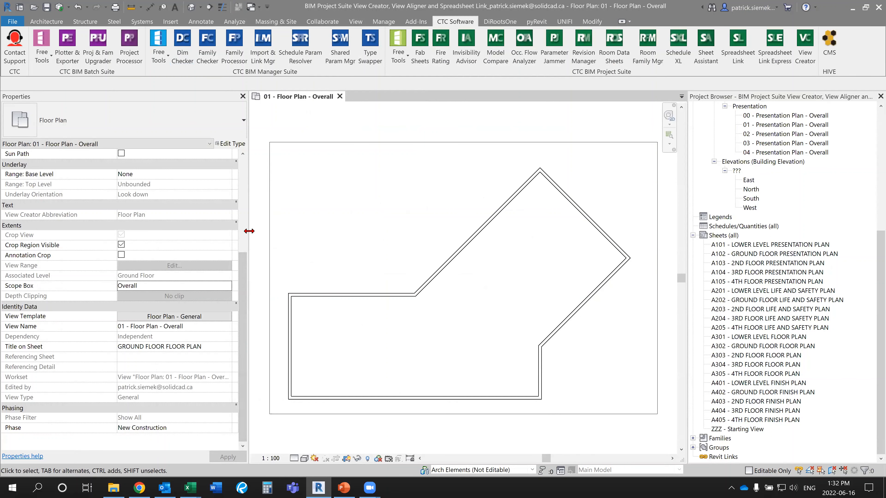
pyautogui.moveTo(249, 231); pyautogui.dragTo(199, 231)
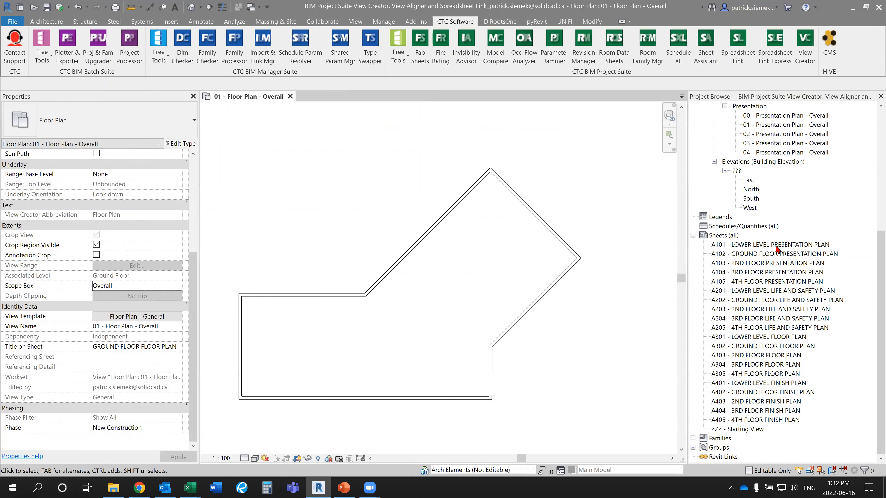
pyautogui.doubleClick(764, 274)
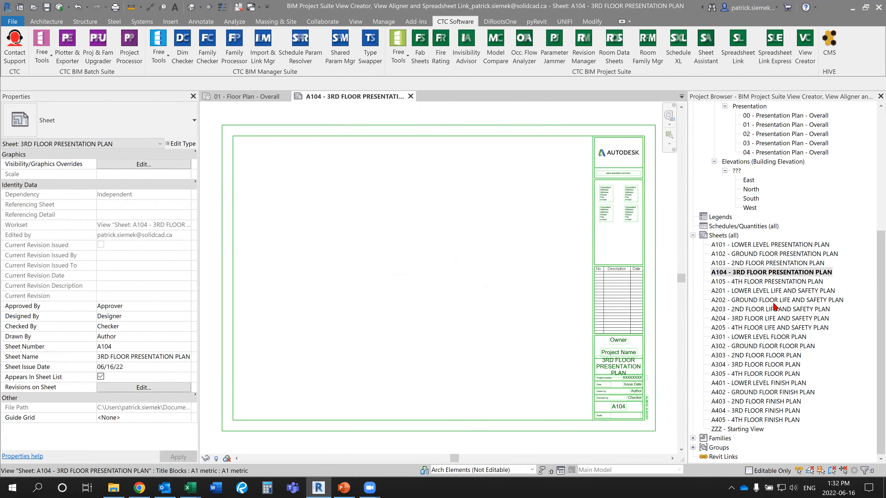
# Step: Open sheet A201 and place the 00 - Life and Safety Plan - Overall view near the middle of the sheet
pyautogui.doubleClick(745, 291)
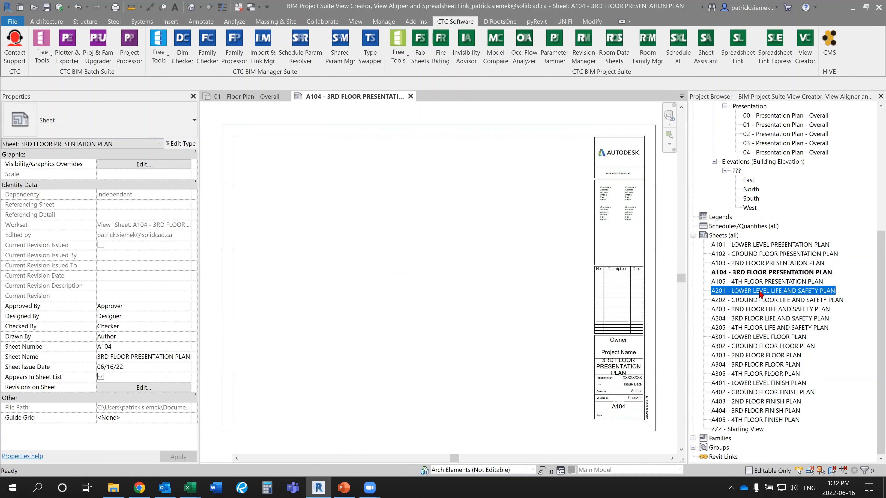
pyautogui.scroll(5, 781, 291)
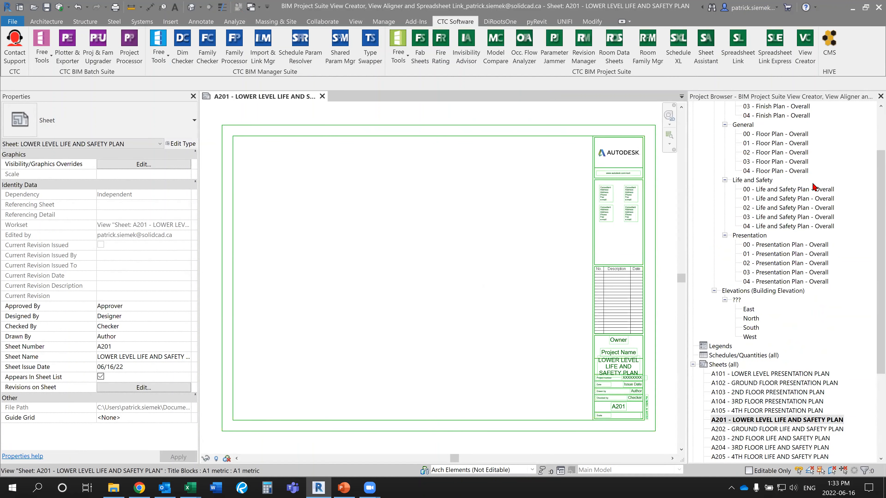
pyautogui.moveTo(816, 190); pyautogui.dragTo(382, 263)
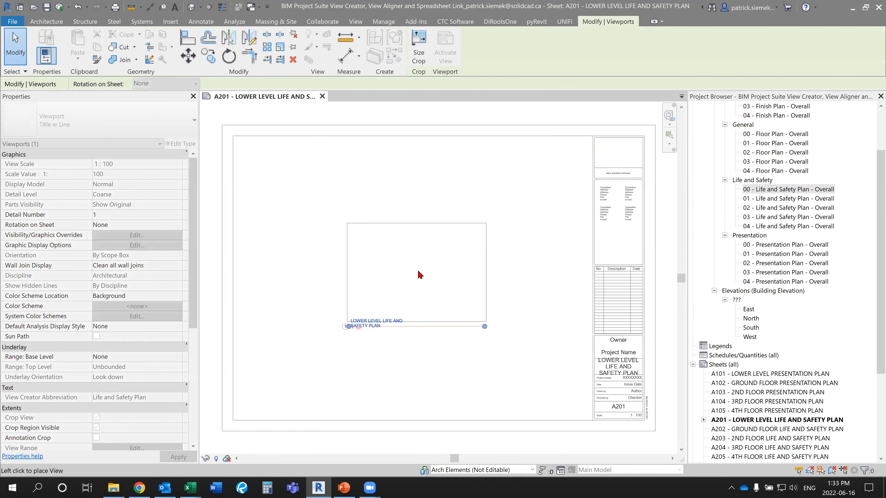
pyautogui.click(418, 278)
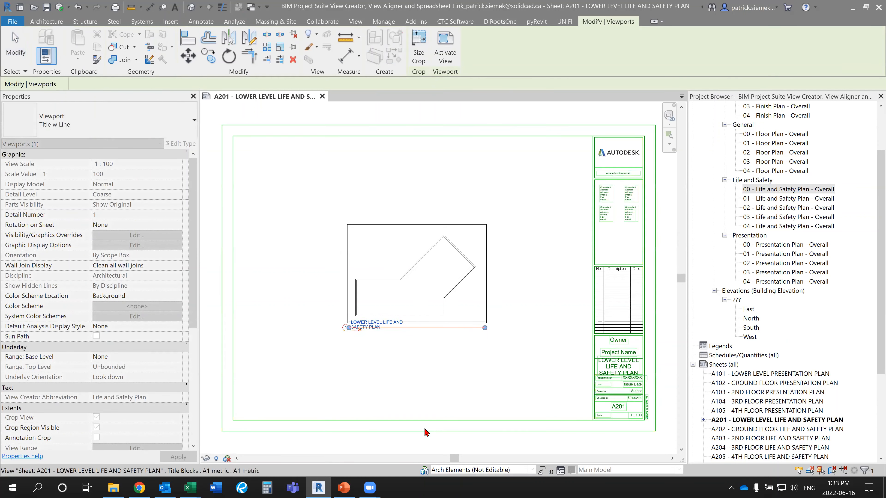
pyautogui.click(555, 364)
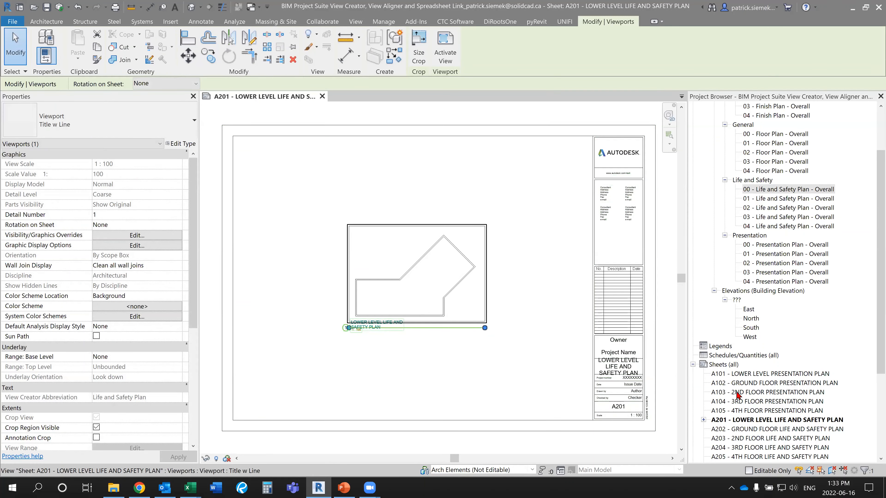
# Step: Open sheet A202 and place the 01 - Life and Safety Plan - Overall view in the sheet's upper-left area
pyautogui.scroll(-2, 767, 385)
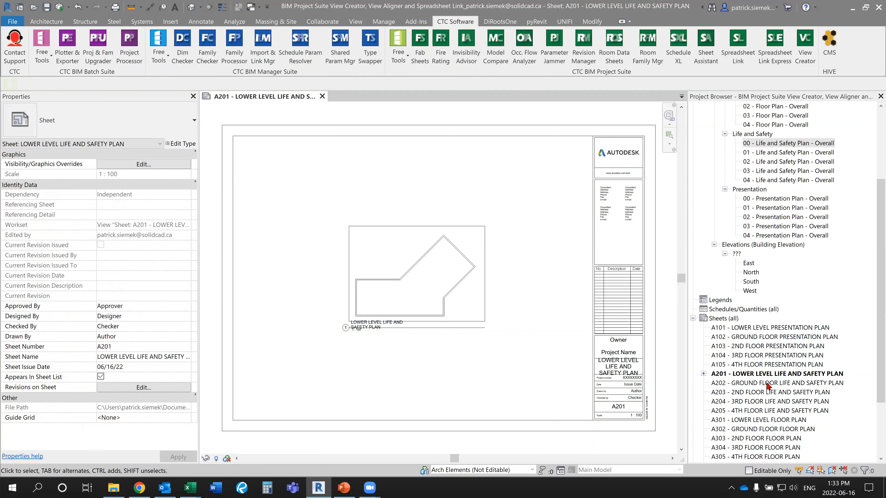
pyautogui.doubleClick(768, 383)
pyautogui.click(791, 154)
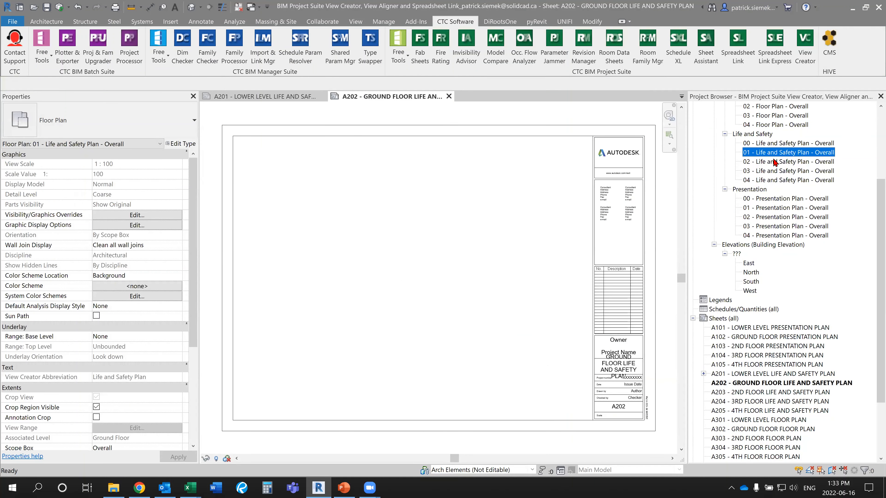
pyautogui.moveTo(774, 162); pyautogui.dragTo(342, 216)
pyautogui.click(332, 212)
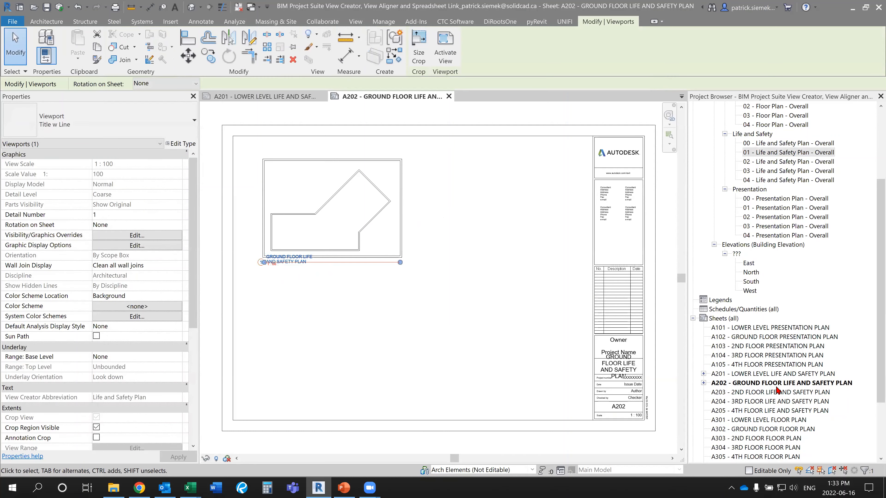
# Step: Open sheet A203 and place the 02 - Life and Safety Plan - Overall view in the sheet's upper-right area
pyautogui.doubleClick(777, 392)
pyautogui.click(798, 162)
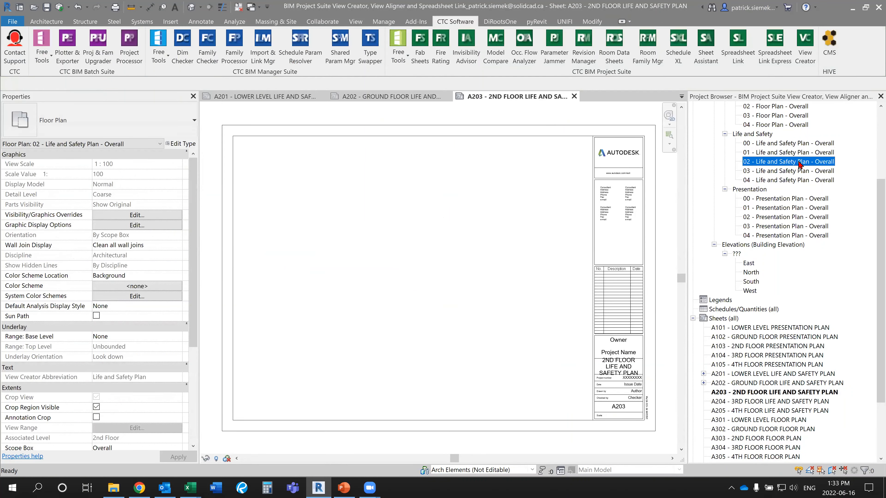
pyautogui.moveTo(799, 164); pyautogui.dragTo(504, 209)
pyautogui.click(490, 204)
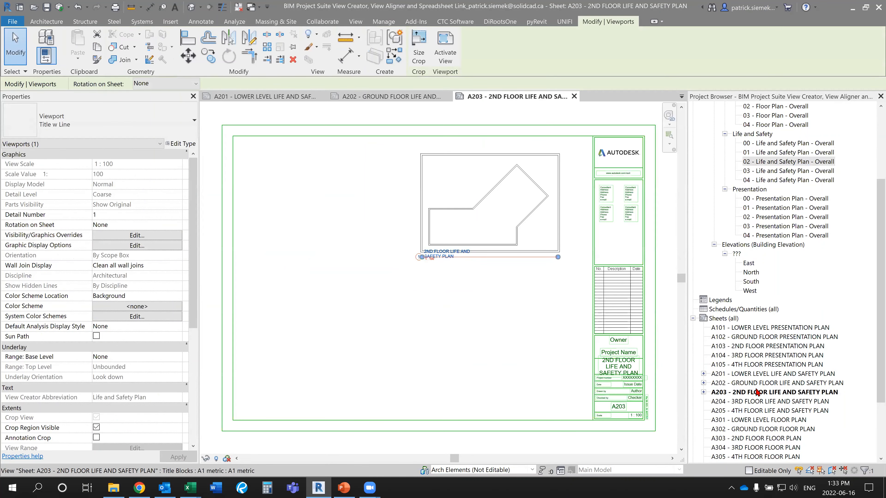
# Step: Open sheet A204 and place the 03 - Life and Safety Plan - Overall view in the sheet's lower-right area
pyautogui.doubleClick(747, 401)
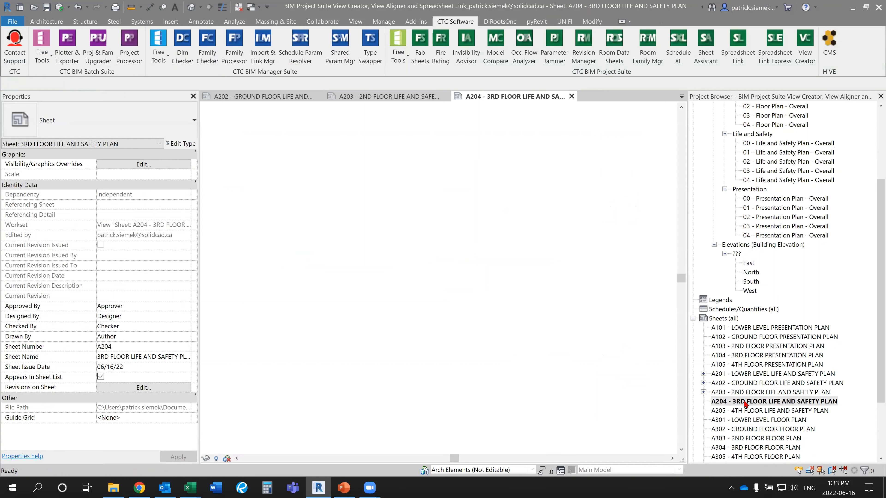
pyautogui.click(773, 173)
pyautogui.moveTo(773, 173); pyautogui.dragTo(453, 253)
pyautogui.click(510, 344)
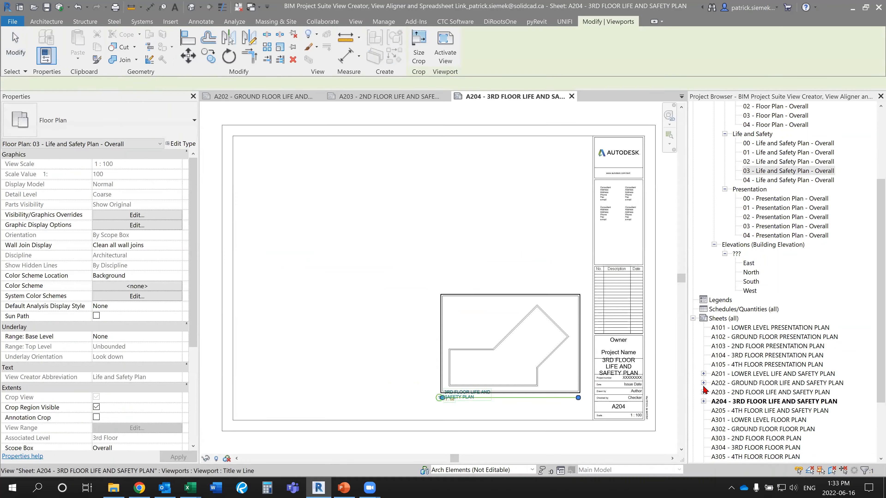
# Step: Open sheet A205 and place the 04 - Life and Safety Plan - Overall view in the sheet's lower-left area
pyautogui.doubleClick(752, 411)
pyautogui.click(796, 181)
pyautogui.moveTo(797, 183); pyautogui.dragTo(352, 330)
pyautogui.click(365, 334)
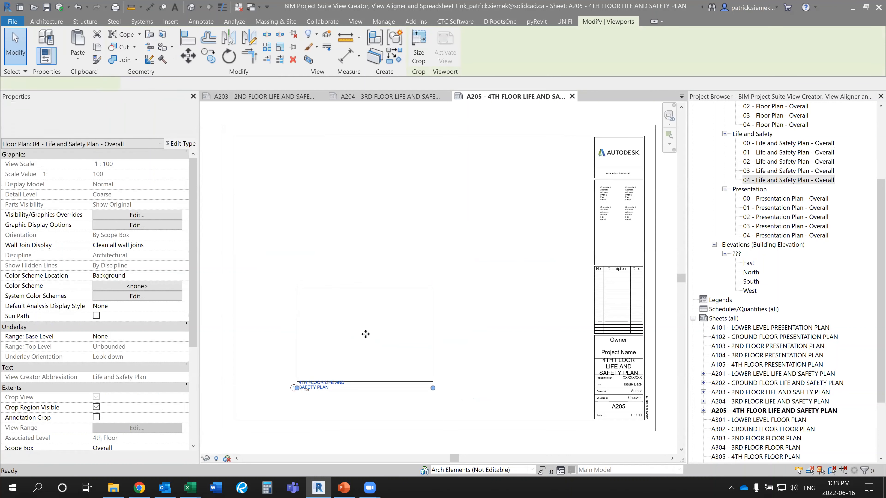
pyautogui.press('Escape')
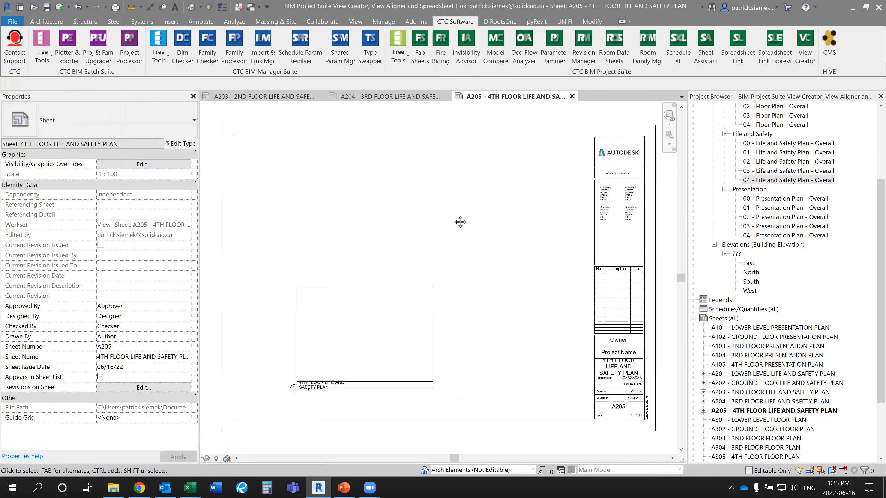
# Step: Tile the five open Life and Safety sheets and open the CTC View Aligner tool
pyautogui.press('w')
pyautogui.press('t')
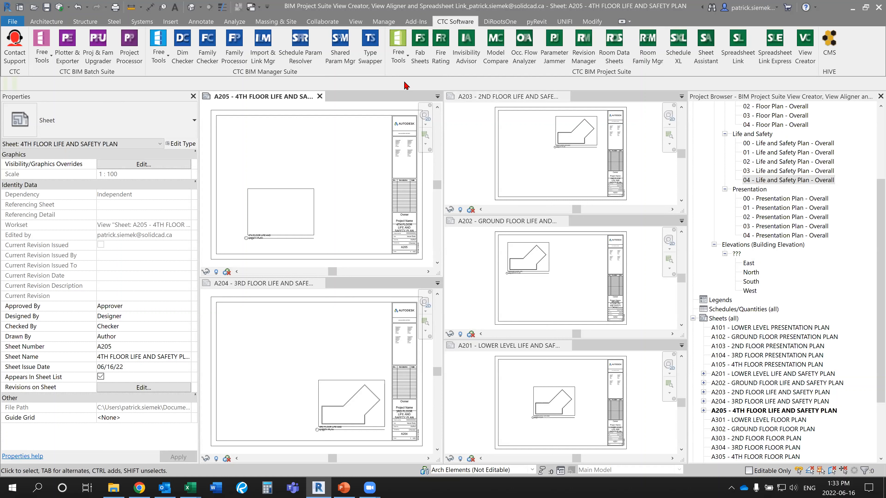
pyautogui.click(401, 61)
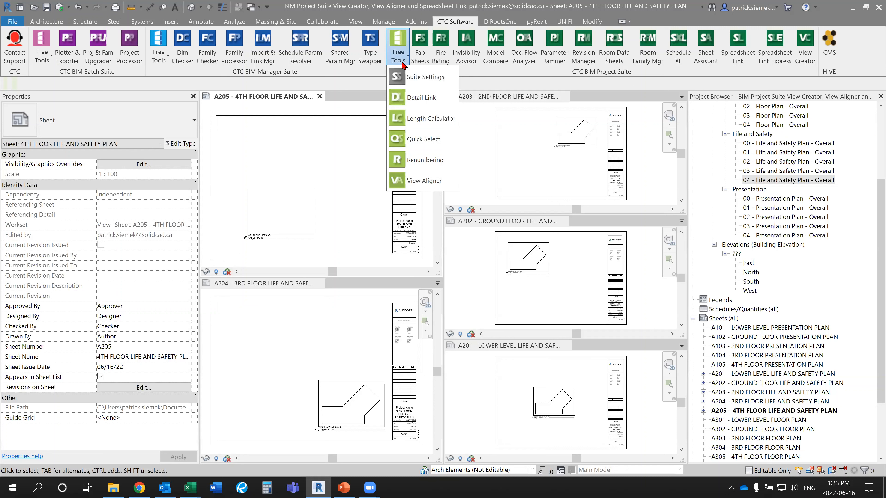
pyautogui.click(437, 179)
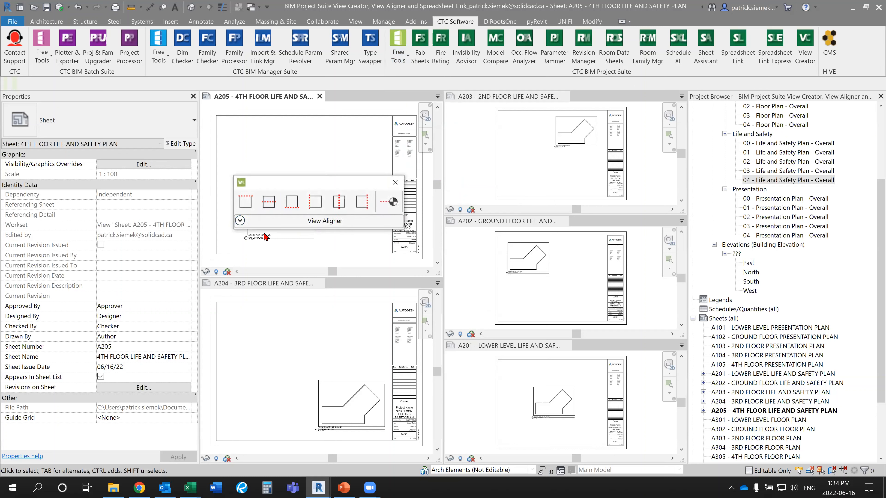
# Step: Align the viewports on sheets A202, A203, A205 and A204 to the A201 viewport along its horizontal centreline
pyautogui.click(269, 201)
pyautogui.click(555, 406)
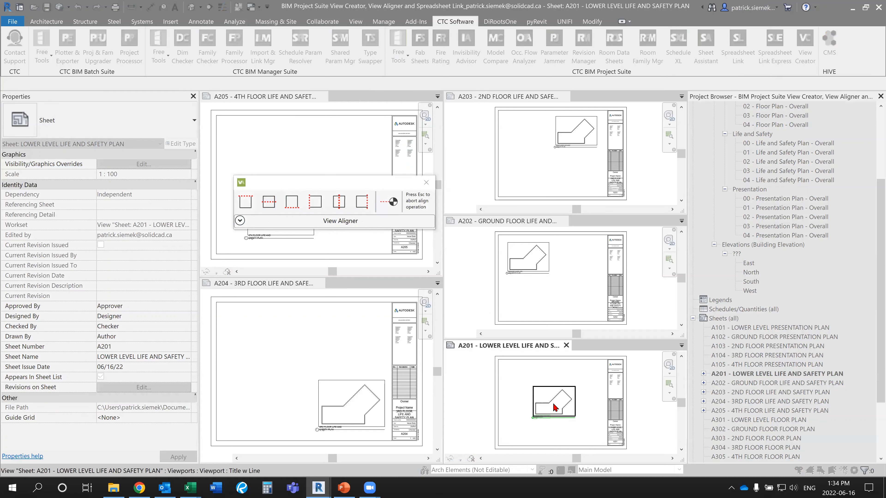
pyautogui.click(533, 264)
pyautogui.click(581, 140)
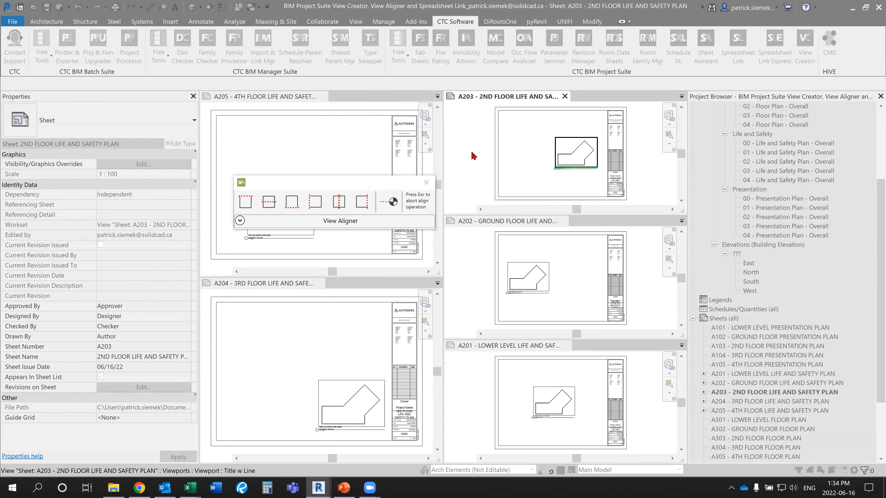
pyautogui.click(290, 239)
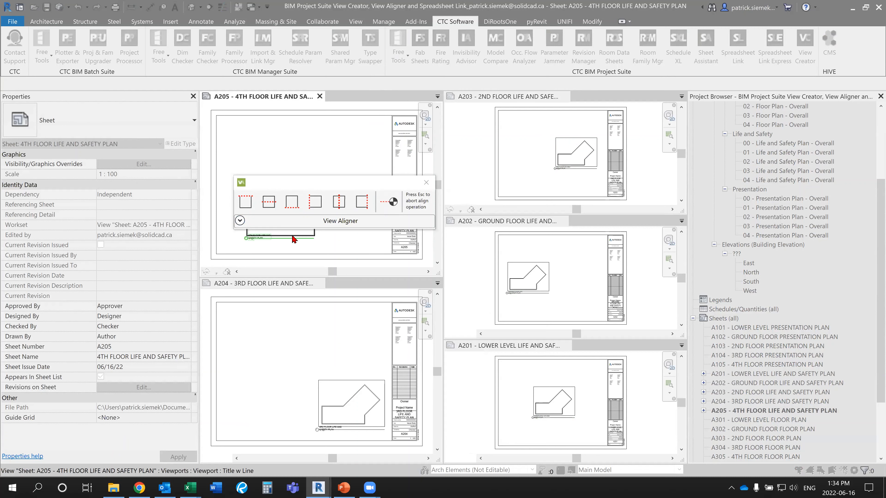
pyautogui.click(348, 405)
pyautogui.press('Escape')
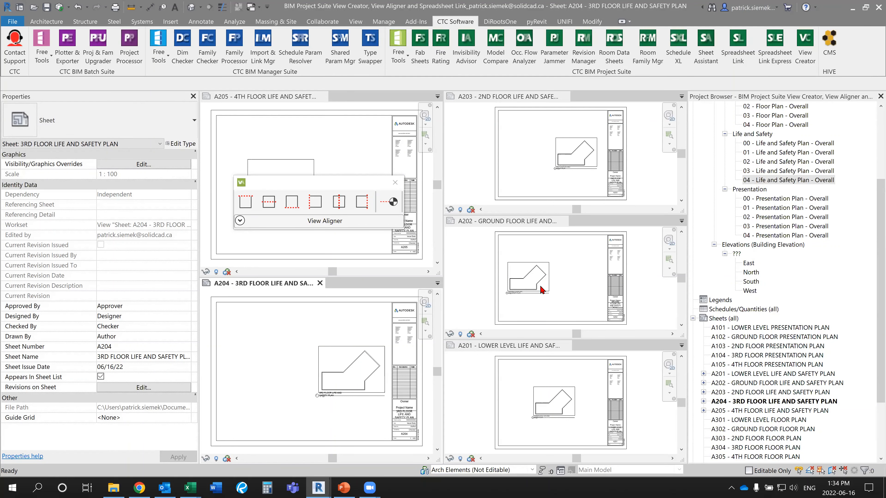
# Step: Align the viewports on sheets A202 to A205 to the A201 viewport along its vertical centreline, and close View Aligner
pyautogui.moveTo(337, 182); pyautogui.dragTo(161, 239)
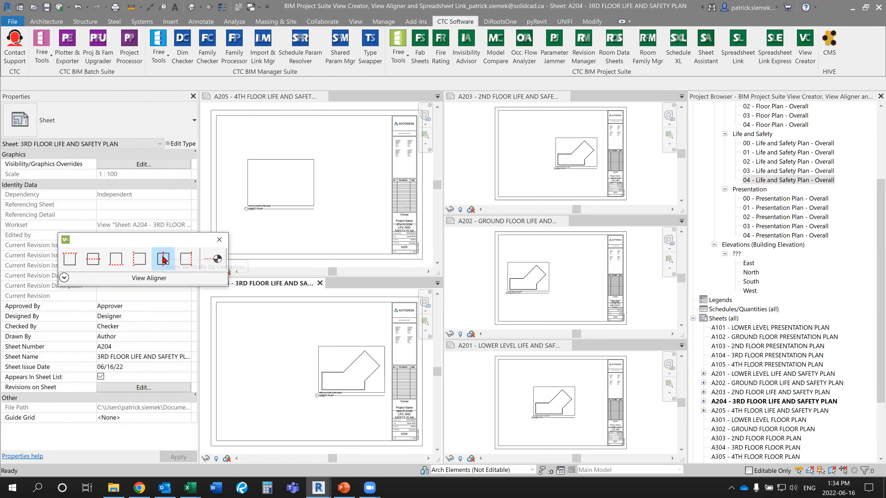
pyautogui.click(163, 260)
pyautogui.click(546, 402)
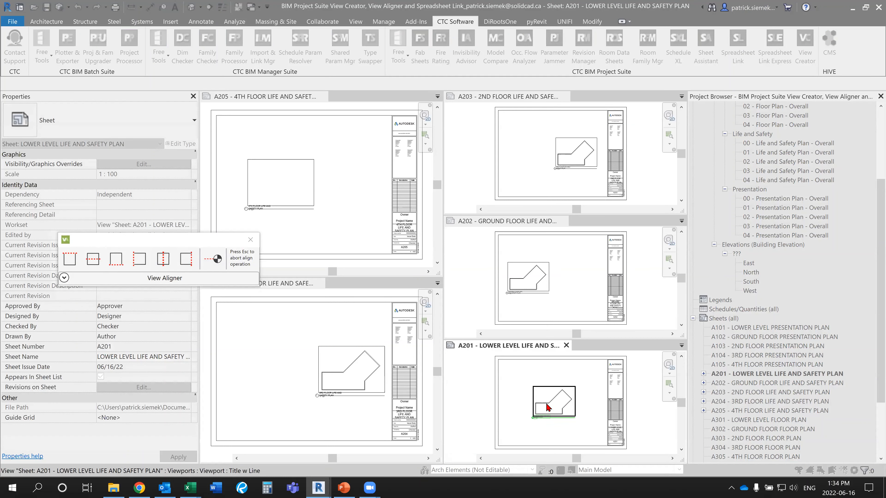
pyautogui.click(555, 387)
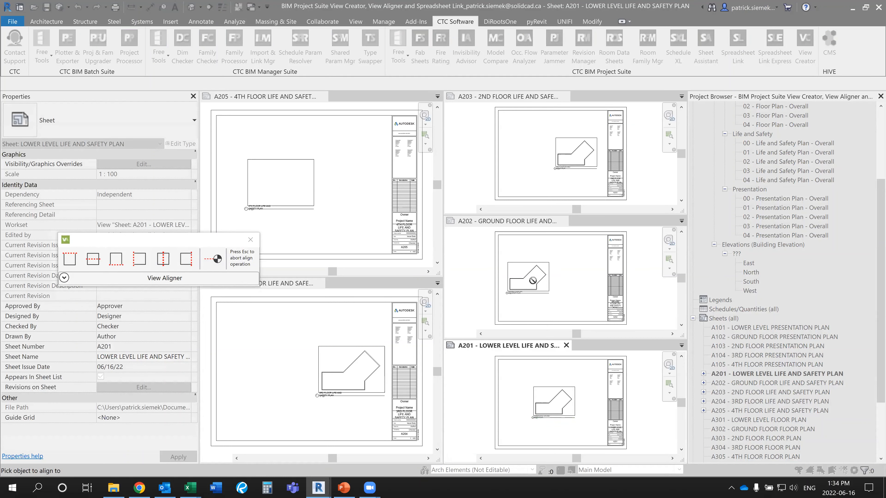
pyautogui.click(529, 279)
pyautogui.click(568, 169)
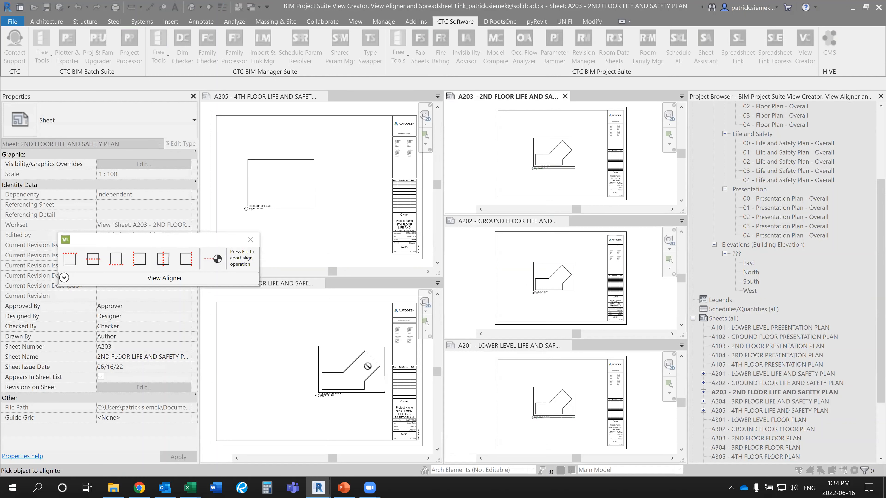
pyautogui.click(351, 370)
pyautogui.click(279, 185)
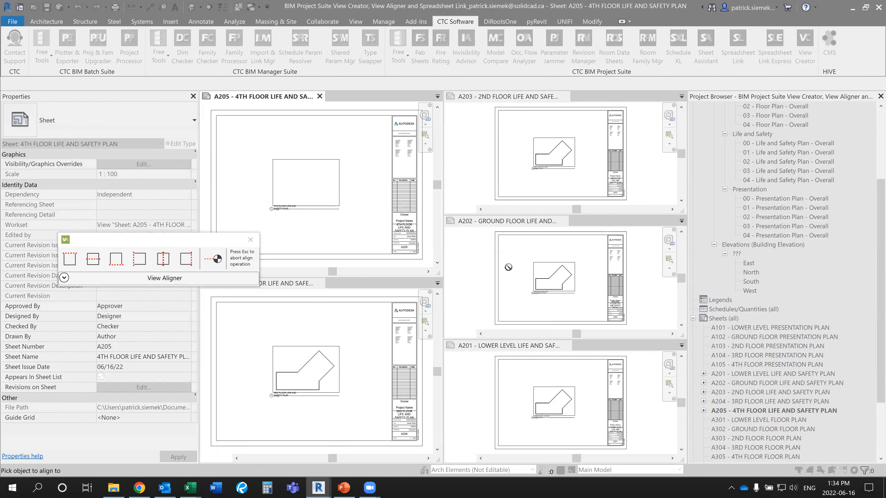
pyautogui.press('Escape')
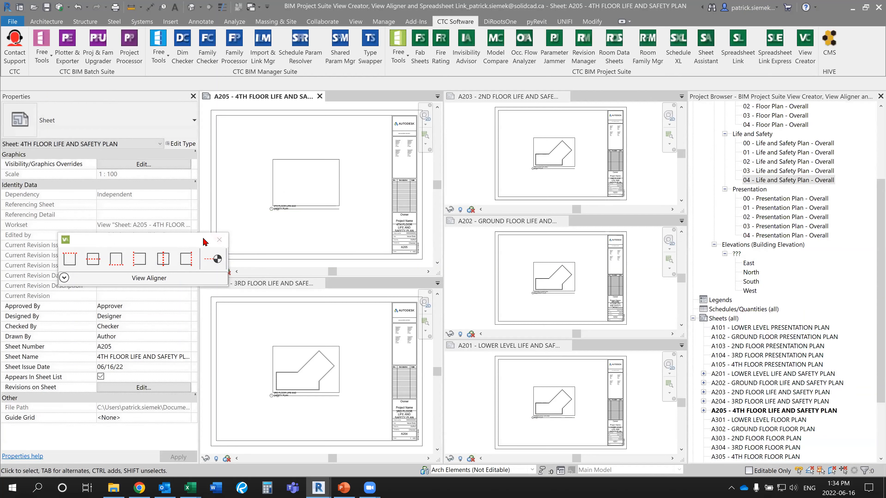
pyautogui.click(220, 241)
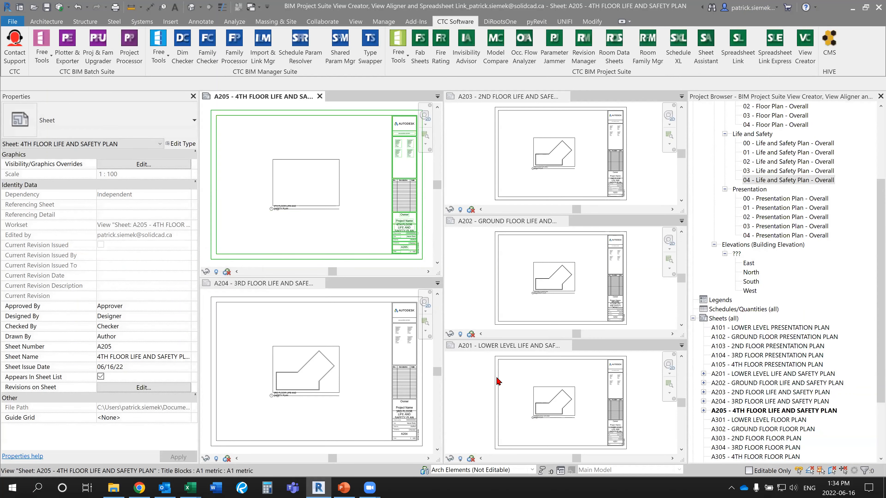
pyautogui.click(469, 378)
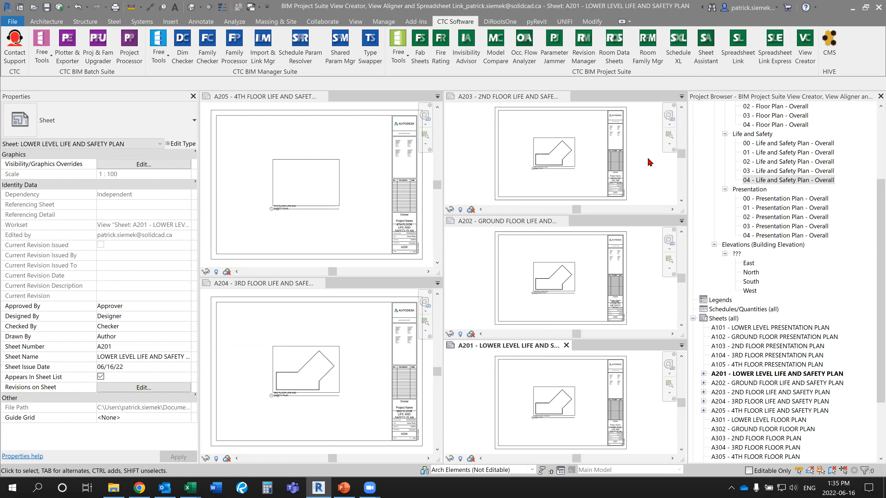
# Step: Switch to the PowerPoint presentation, start the slide show from the beginning and advance to the Conclusions slide
pyautogui.click(344, 488)
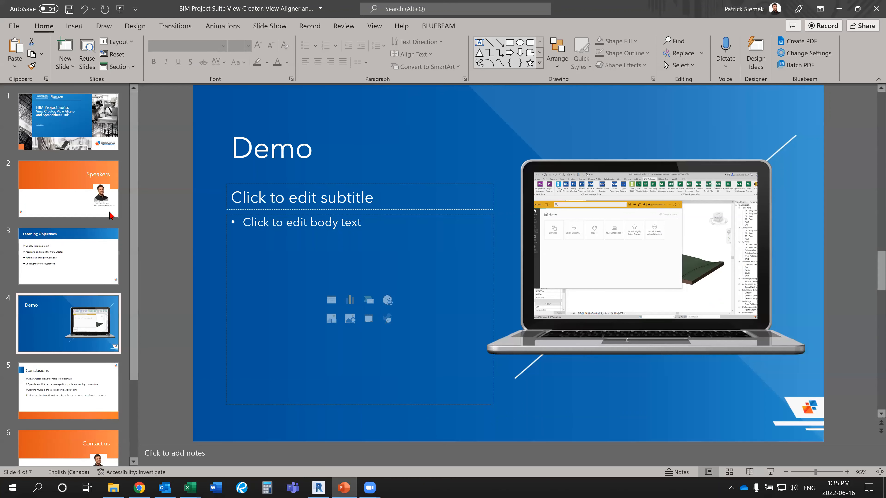
pyautogui.click(120, 9)
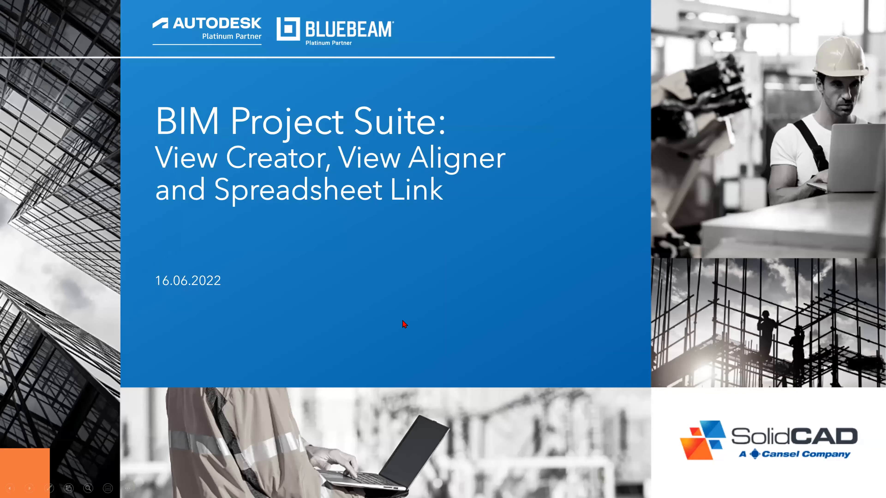
pyautogui.press('Right')
pyautogui.press('Right')
pyautogui.press('Right')
pyautogui.press('Right')
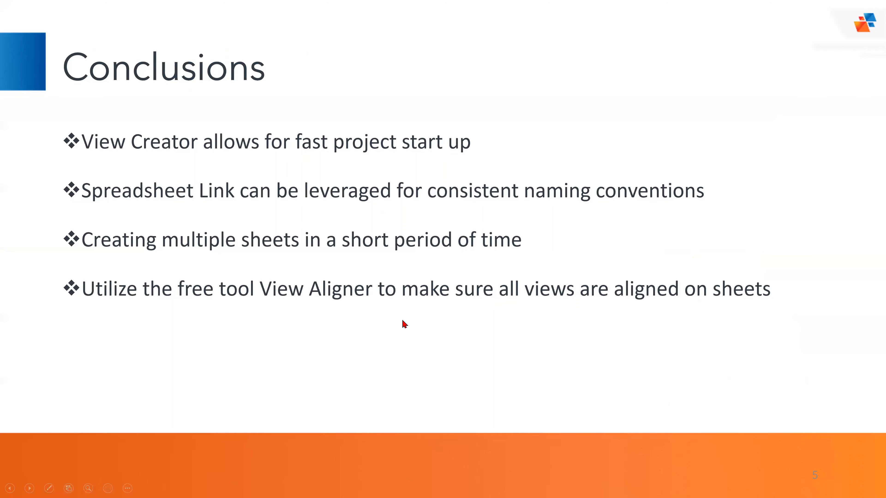